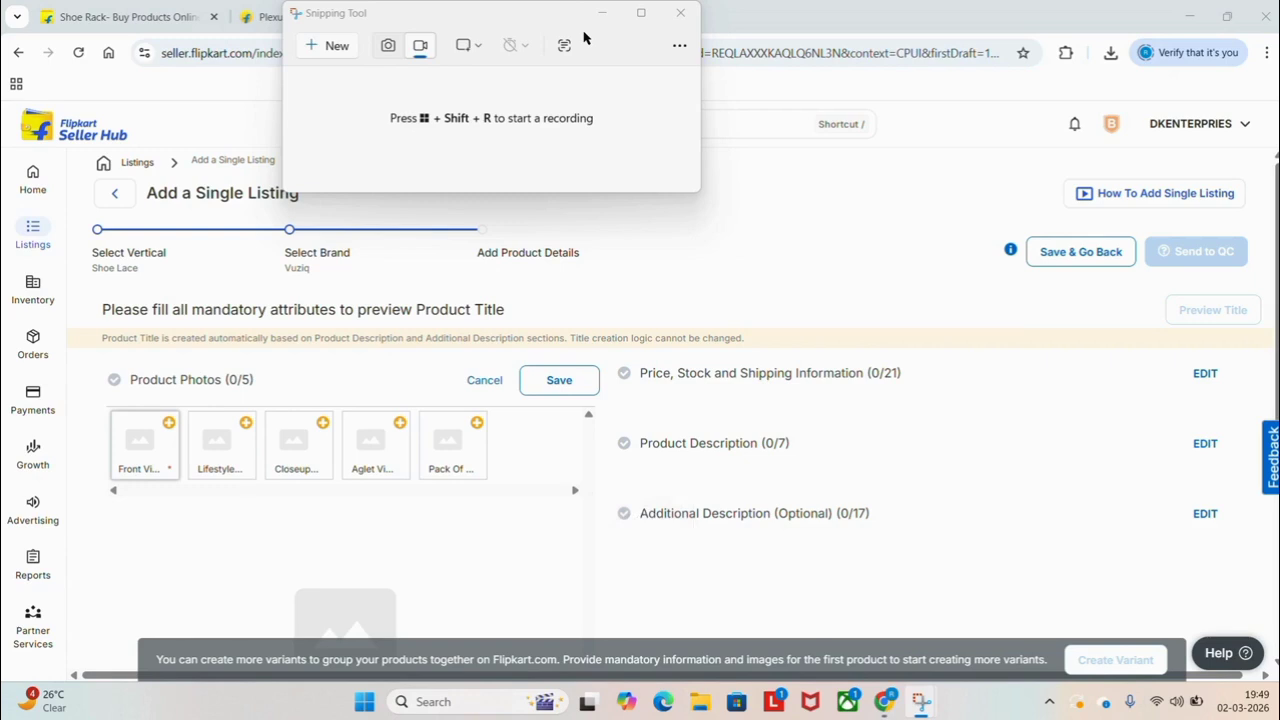
Leave the open shoe lace draft and start a new single listing from the listing creation page.
click(787, 236)
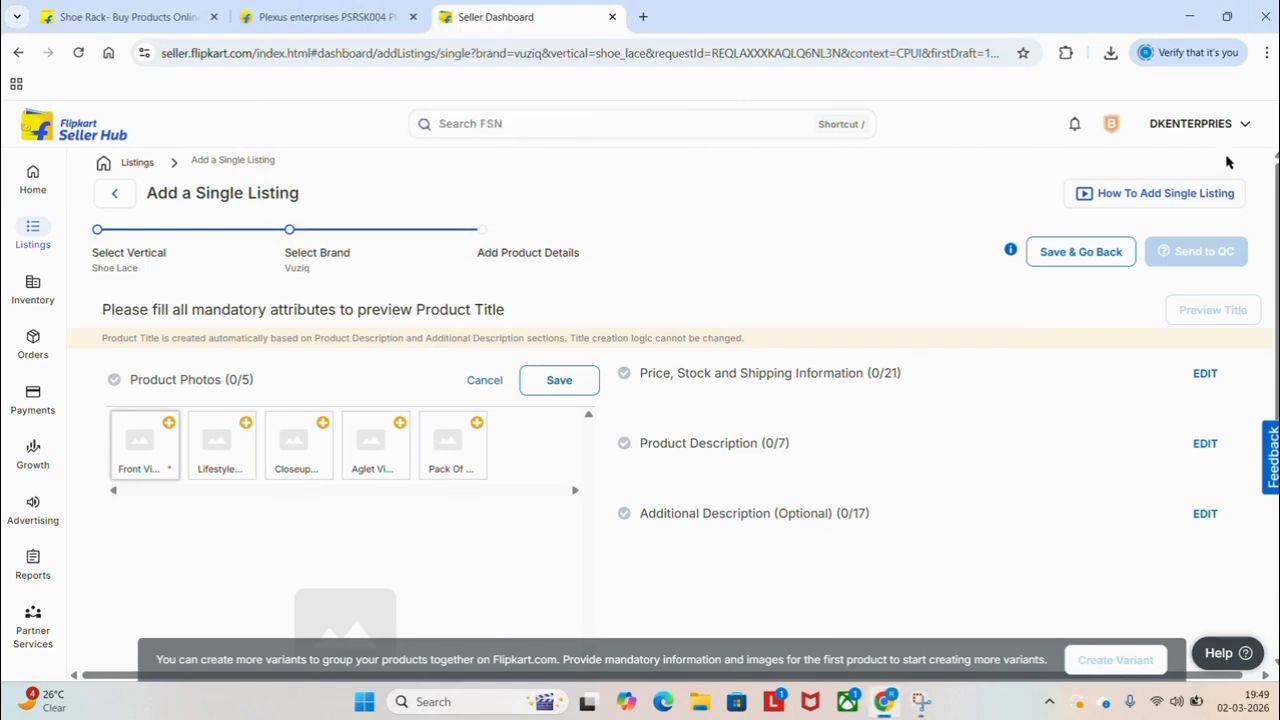
mouse_move(30, 235)
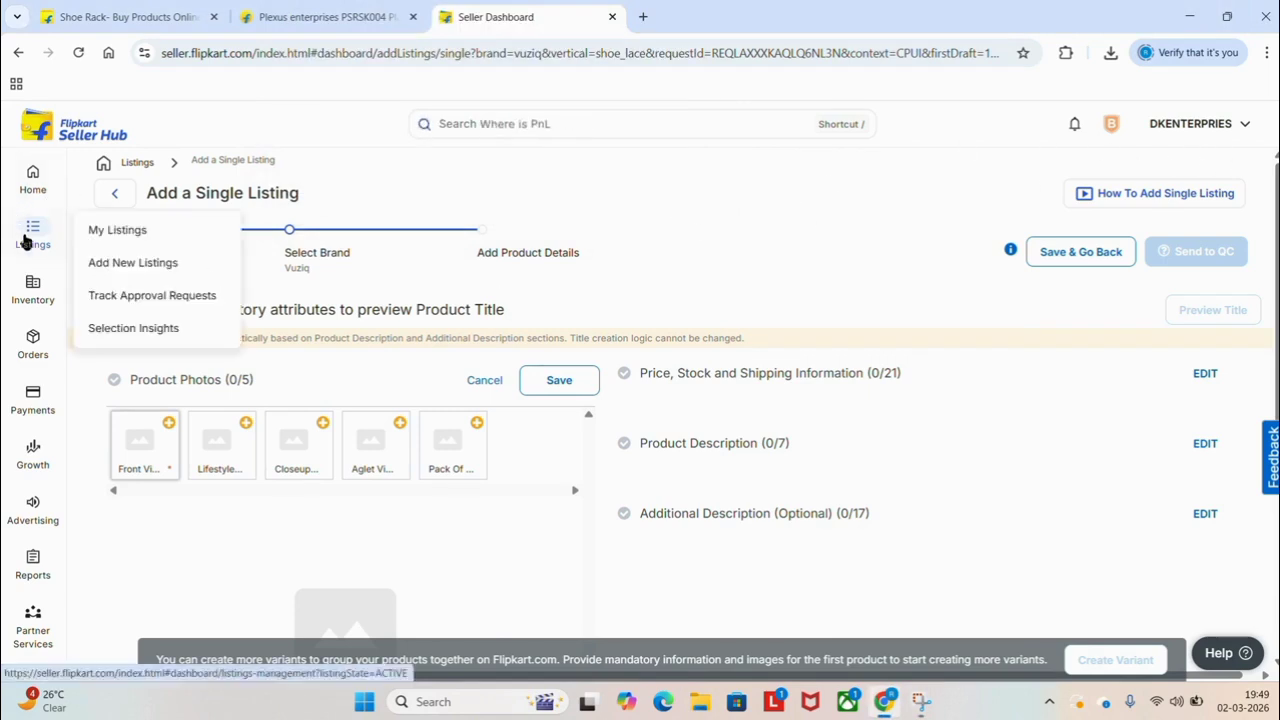
click(130, 265)
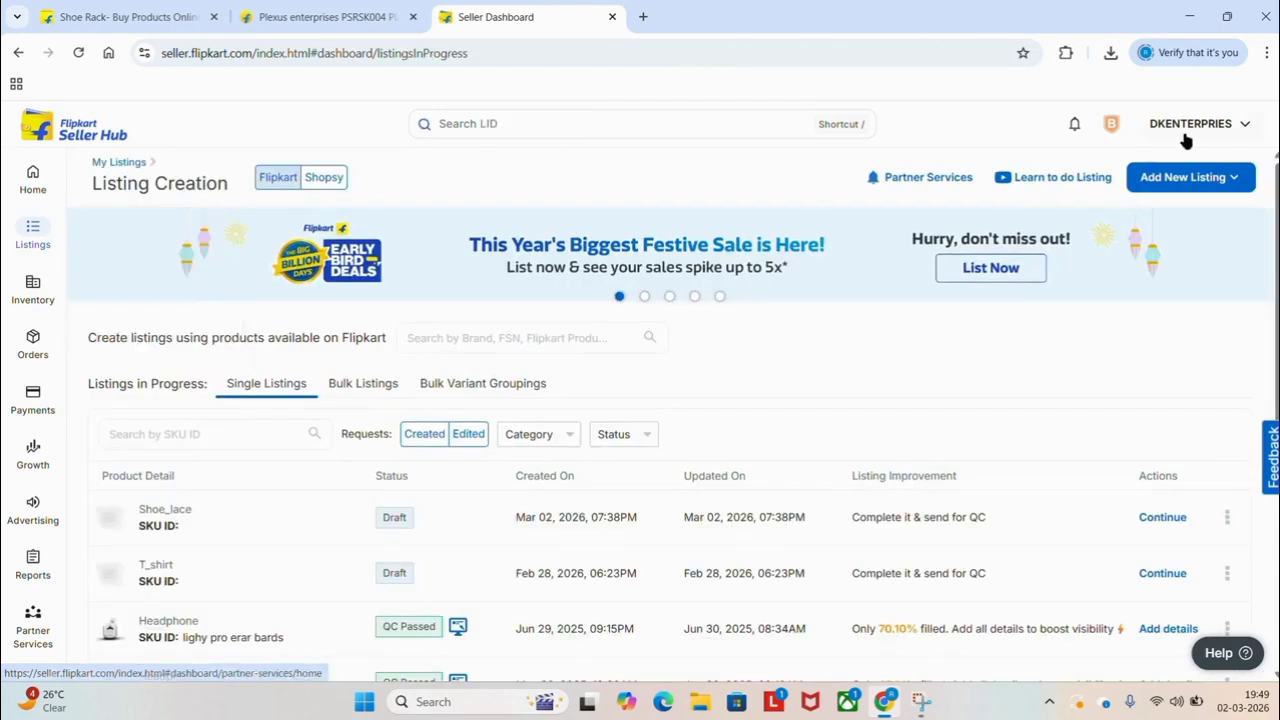
click(1195, 177)
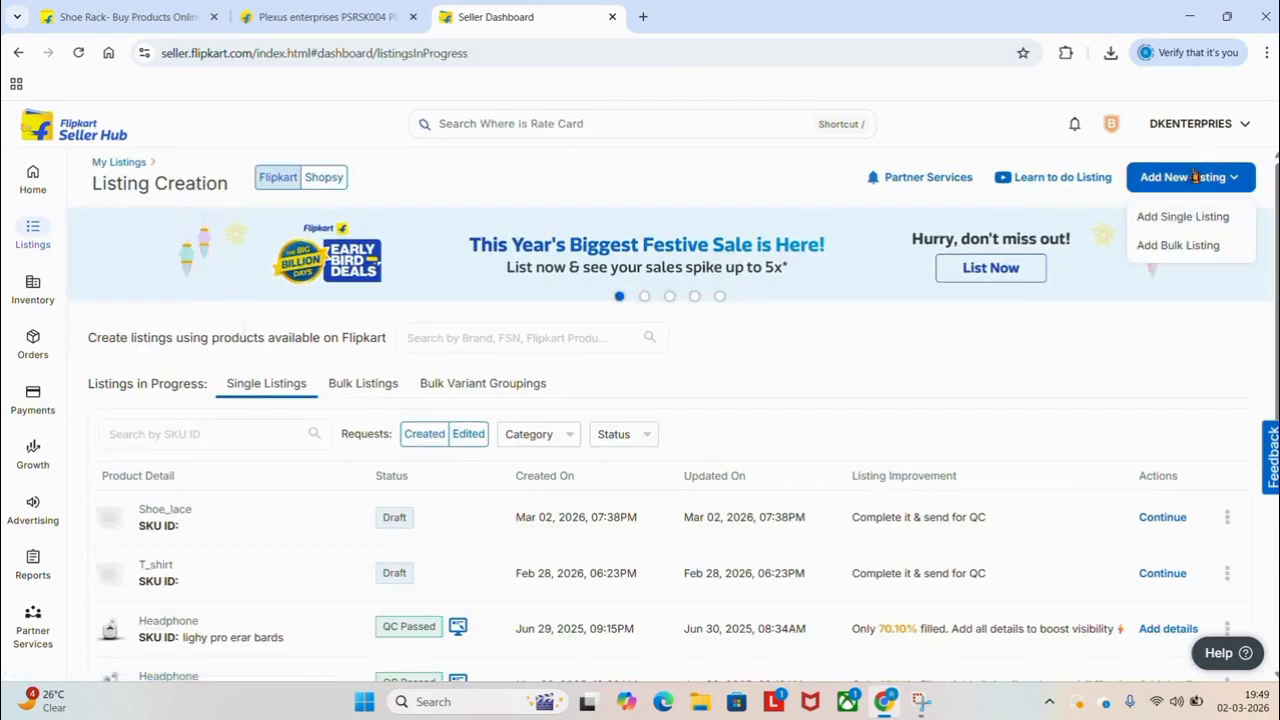
click(1170, 220)
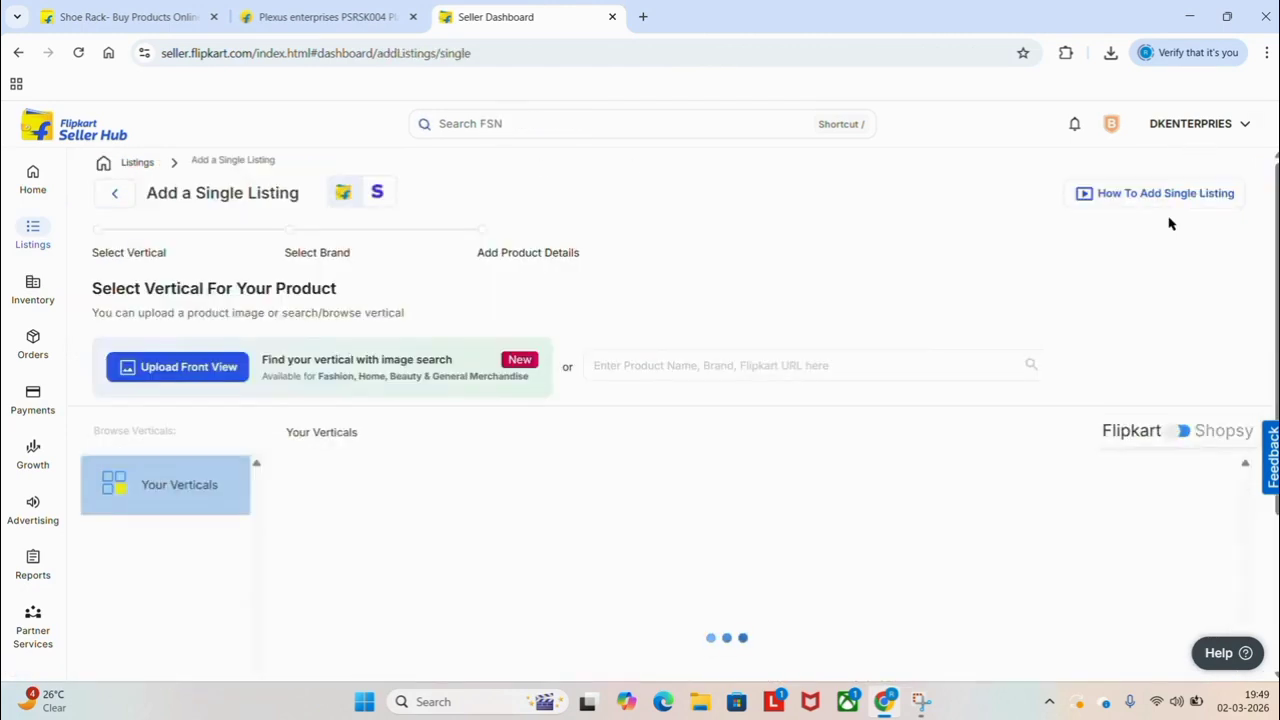
Search the verticals for "shirt", choose Clothing / Formal Wear / Shirt, and proceed to brand selection.
click(756, 371)
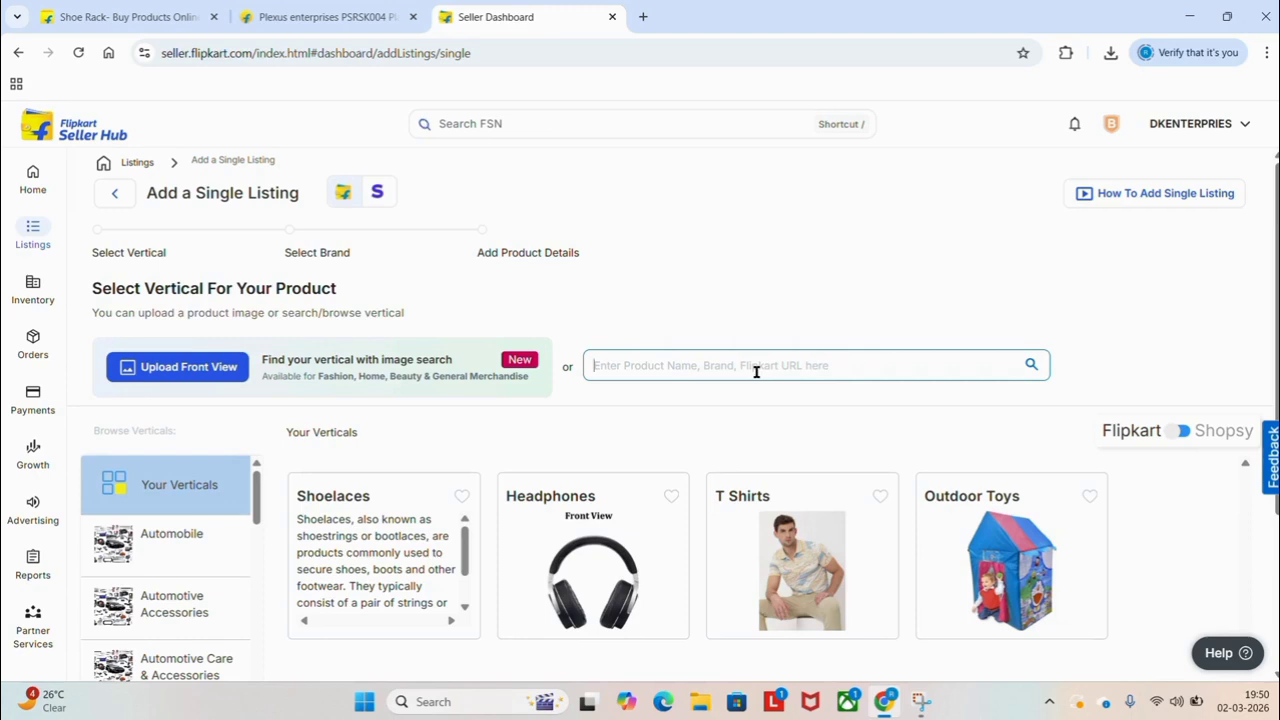
text(shi)
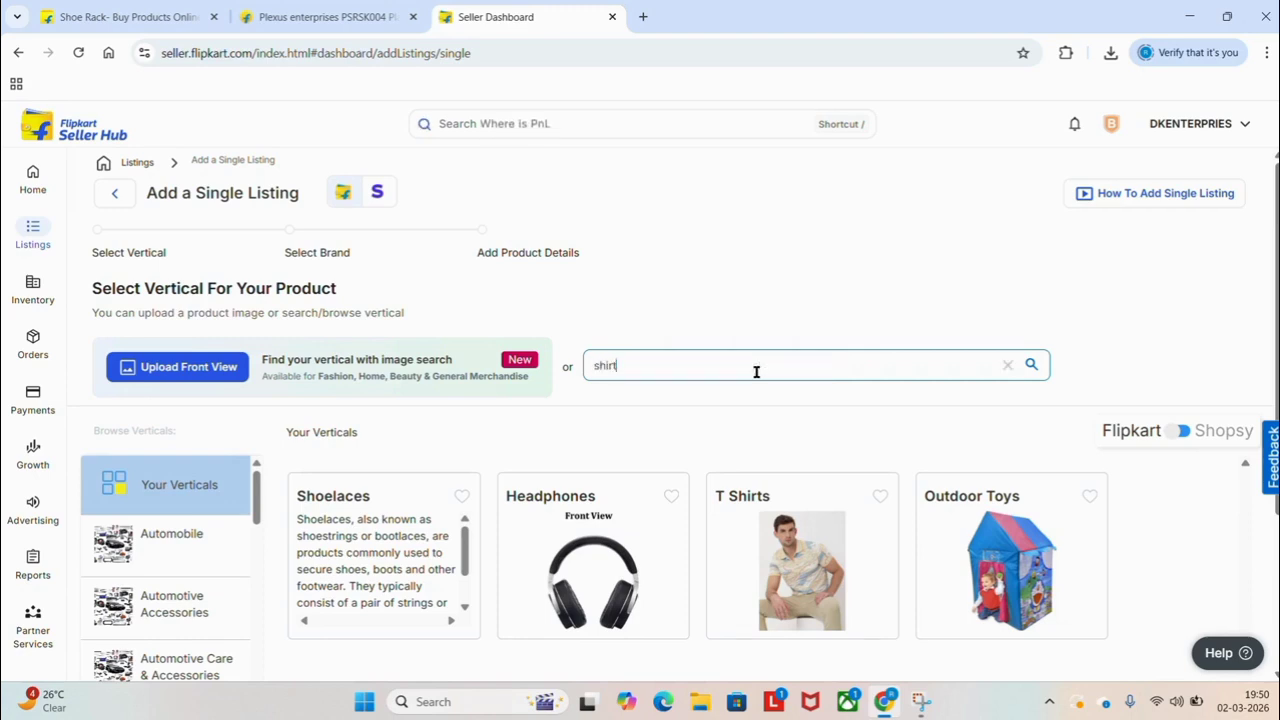
text(rt)
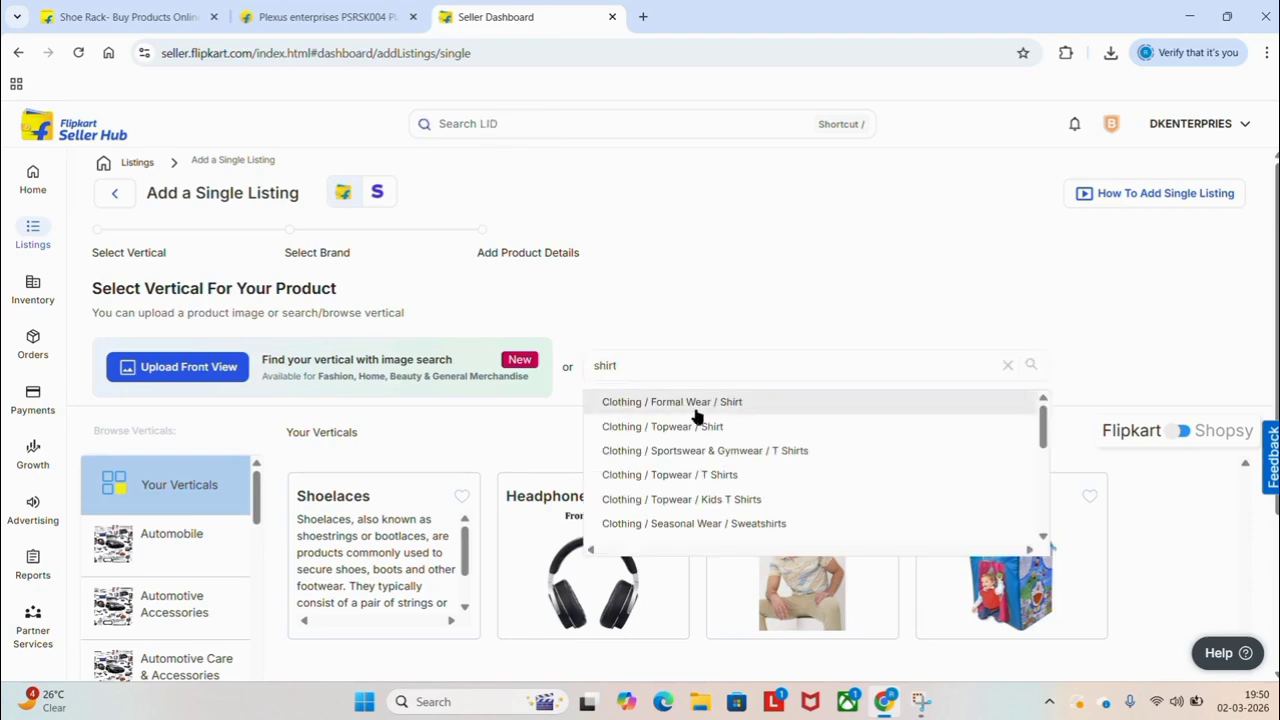
click(695, 410)
scroll(734, 517, down, 3)
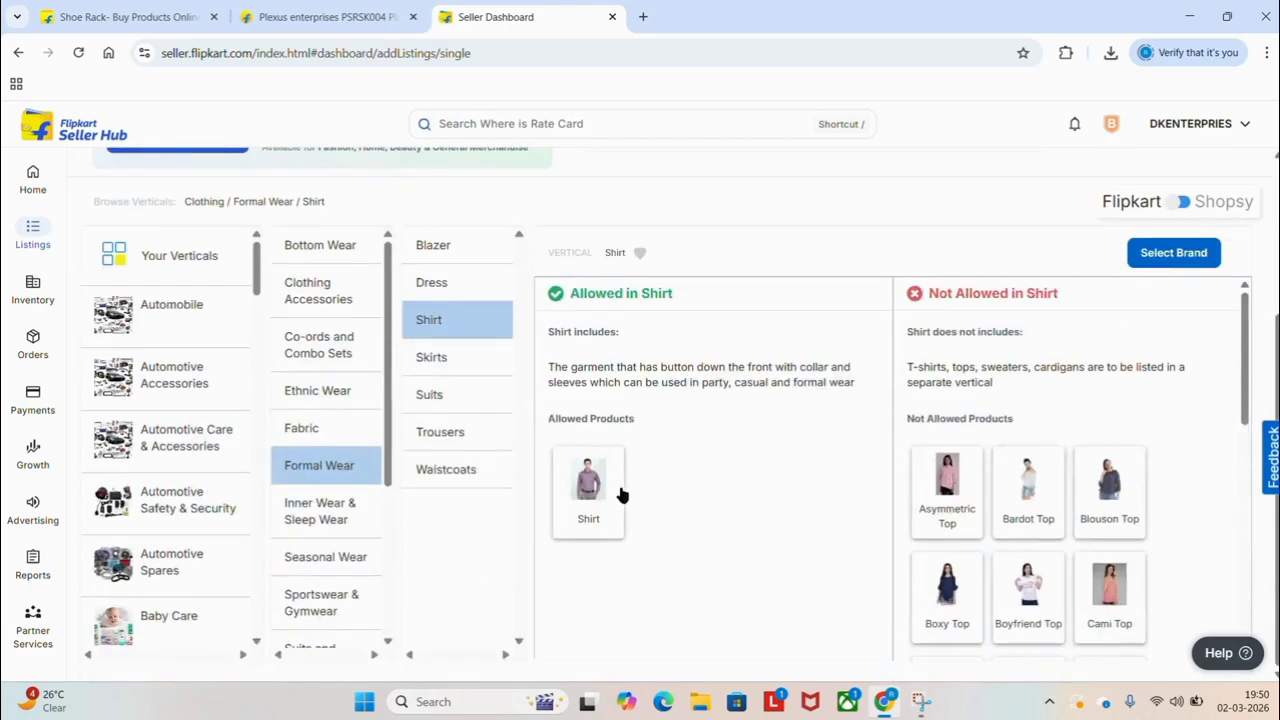
mouse_move(571, 490)
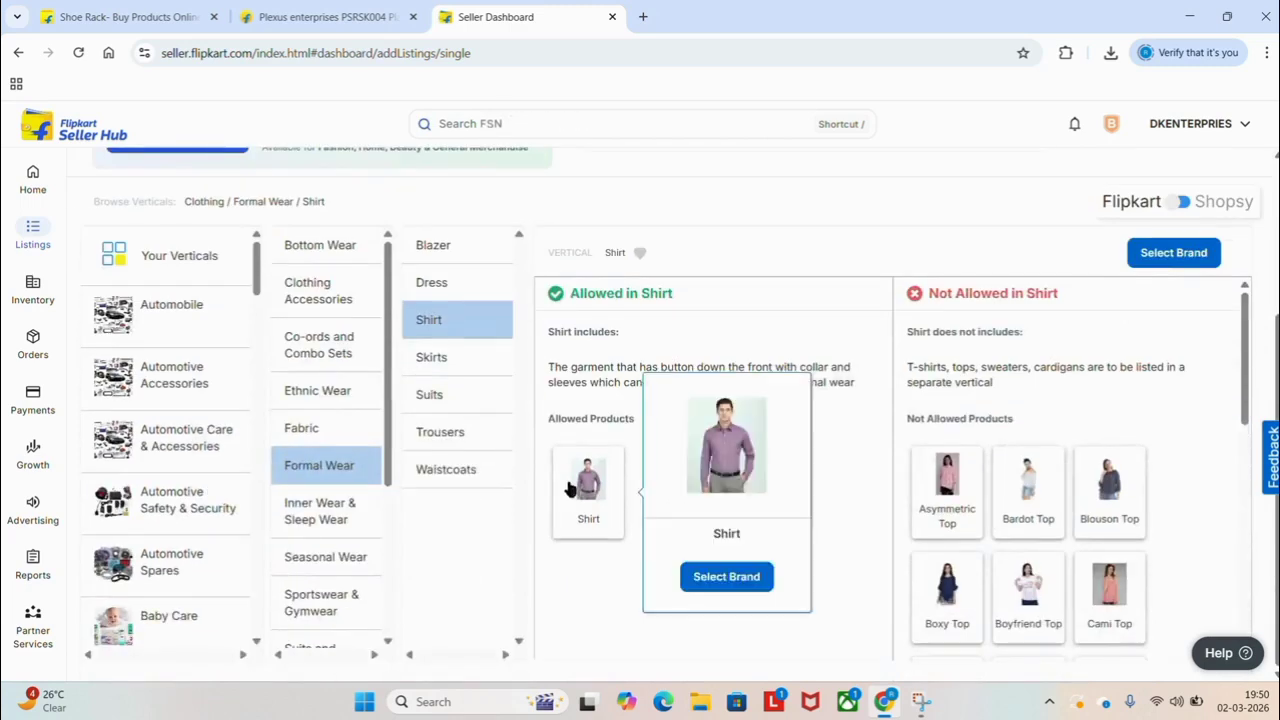
click(727, 577)
Check whether the brand "vuziq" can be sold in the Shirt vertical.
click(208, 315)
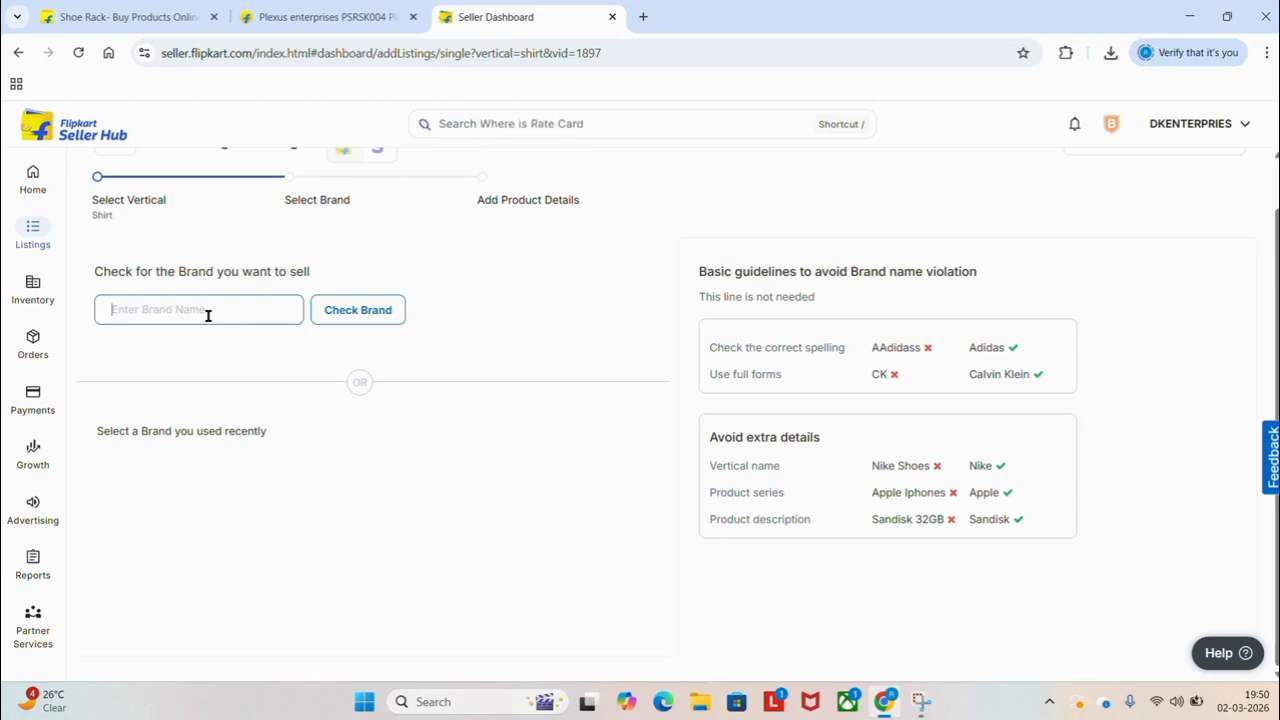
text(vuziq)
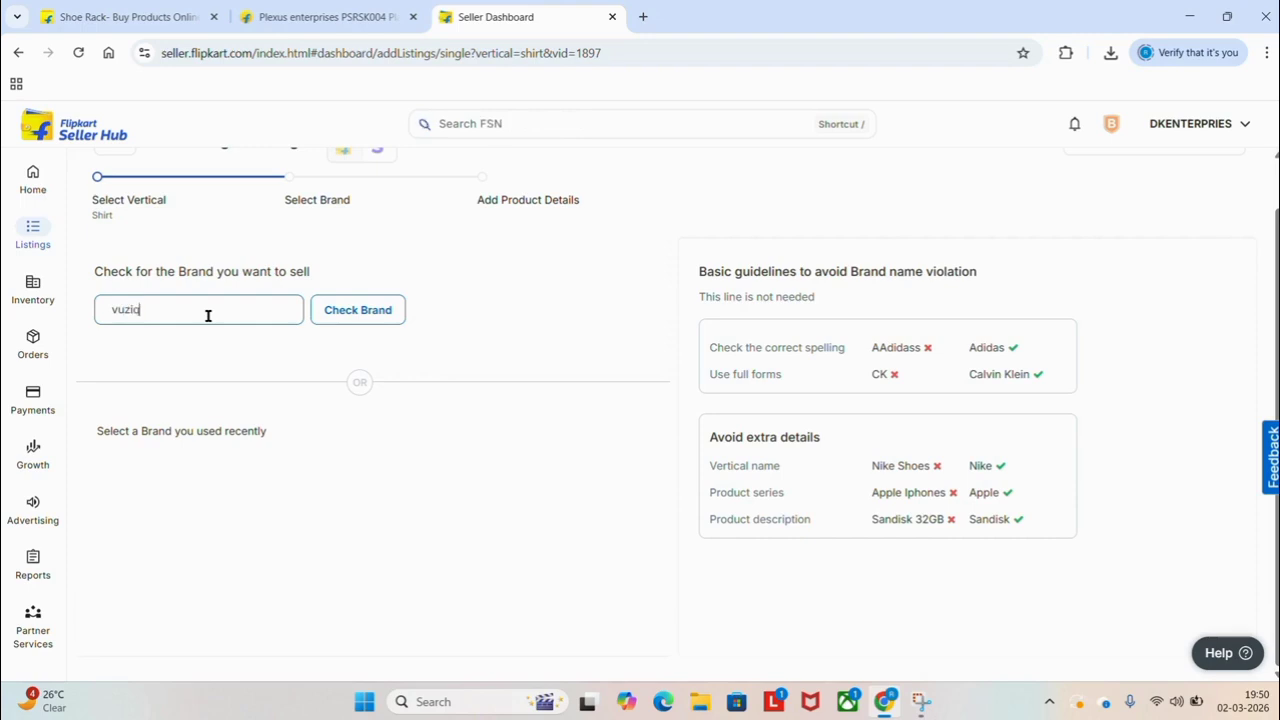
click(357, 322)
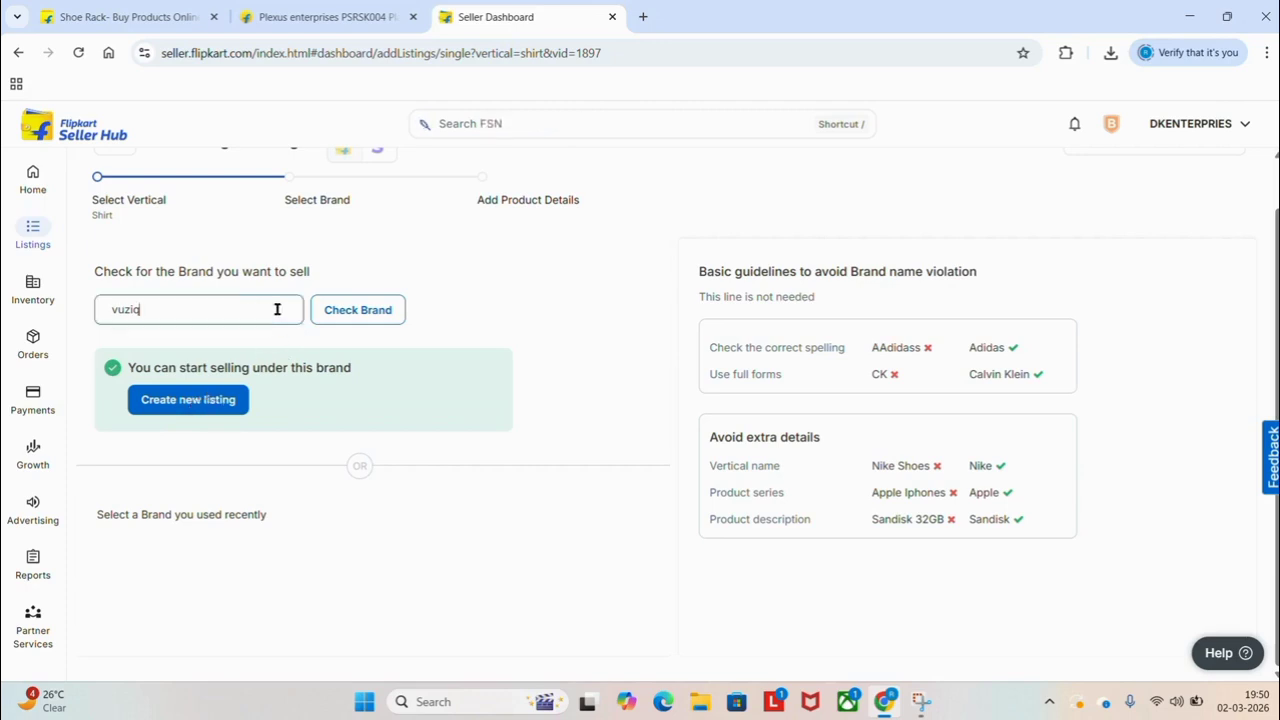
Replace the brand name with "sparx" and check whether it can be sold.
key(BackSpace)
key(BackSpace)
key(BackSpace)
key(BackSpace)
key(BackSpace)
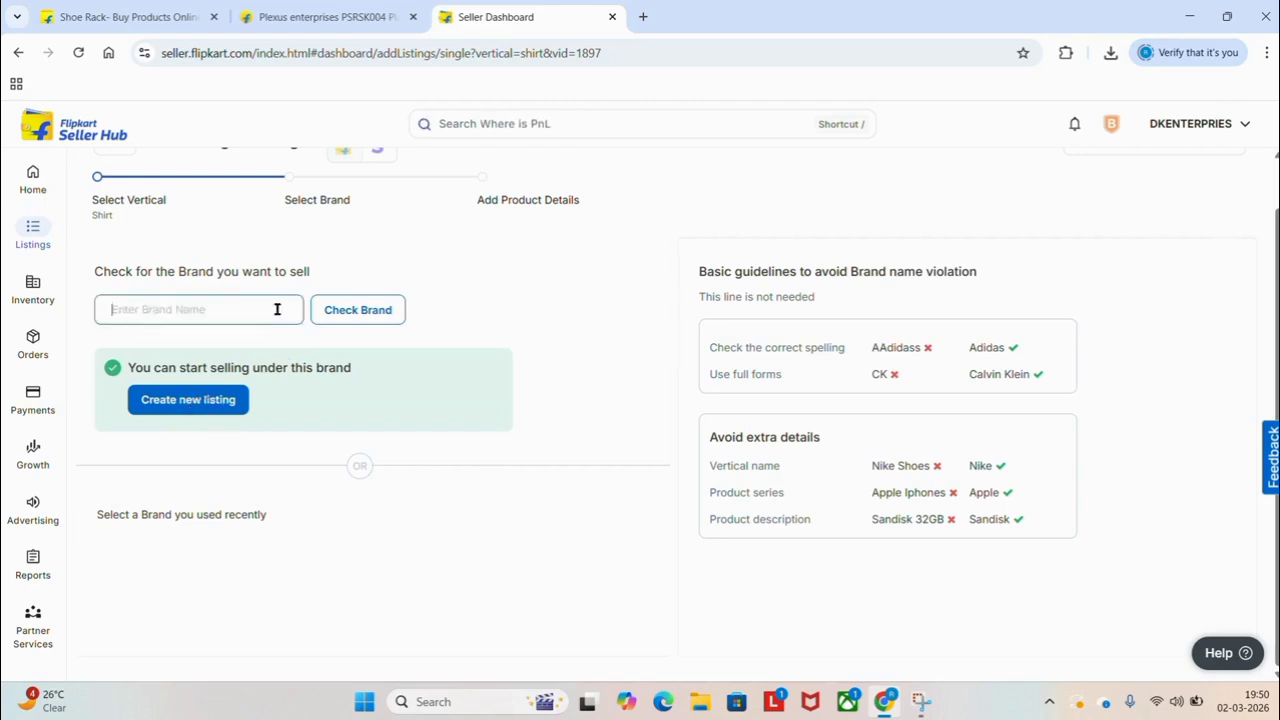
text(sp)
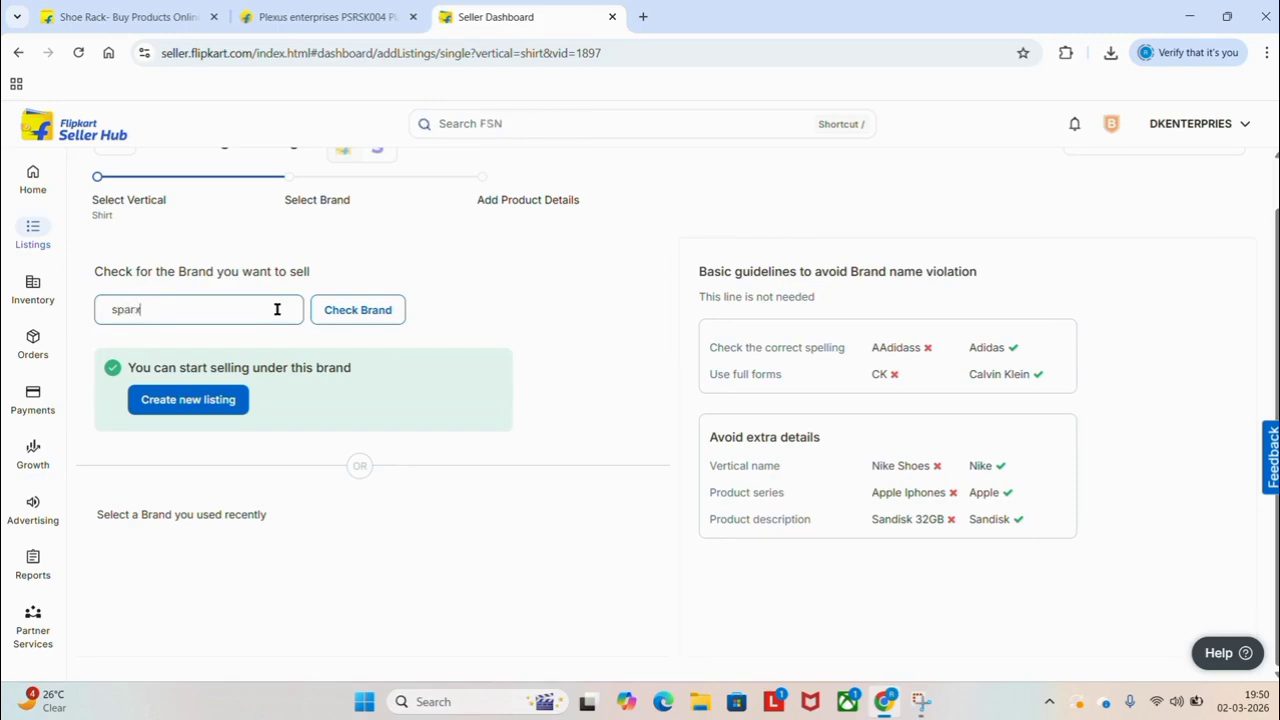
text(arx)
click(345, 311)
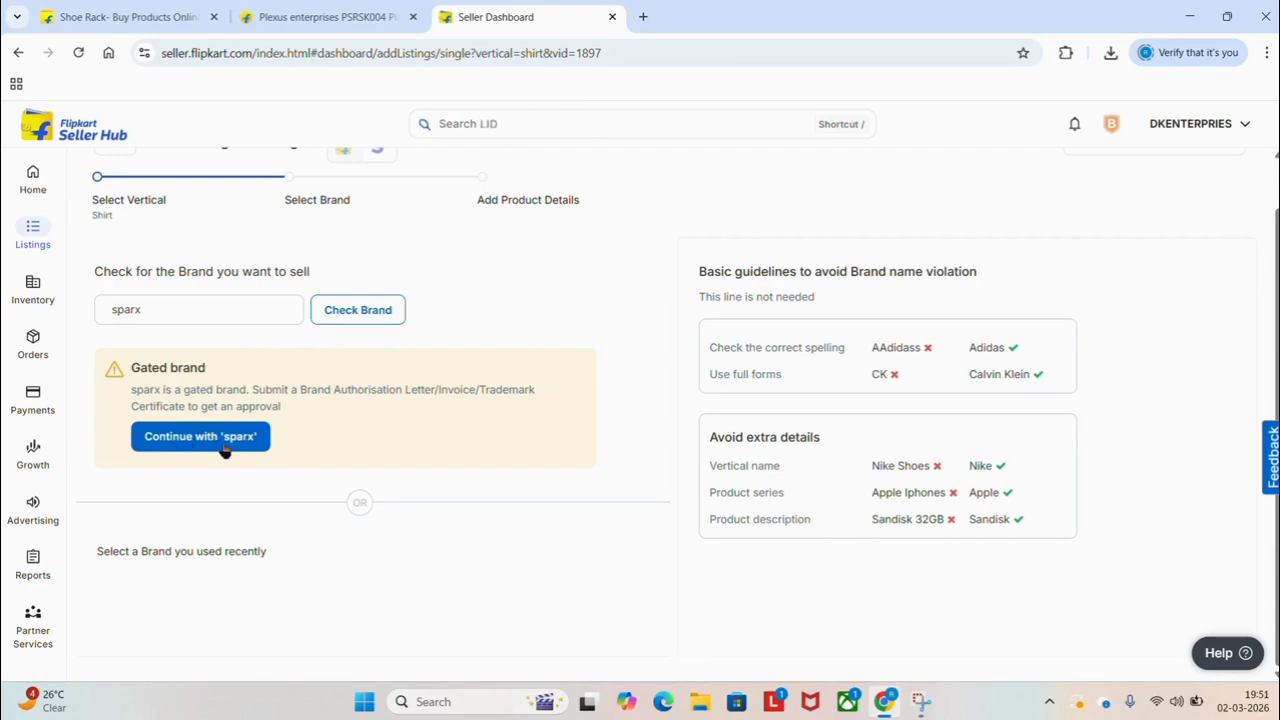
Replace the brand name with "amrich", check its availability, and create a new listing under it.
click(258, 311)
key(BackSpace)
key(BackSpace)
key(BackSpace)
key(BackSpace)
key(BackSpace)
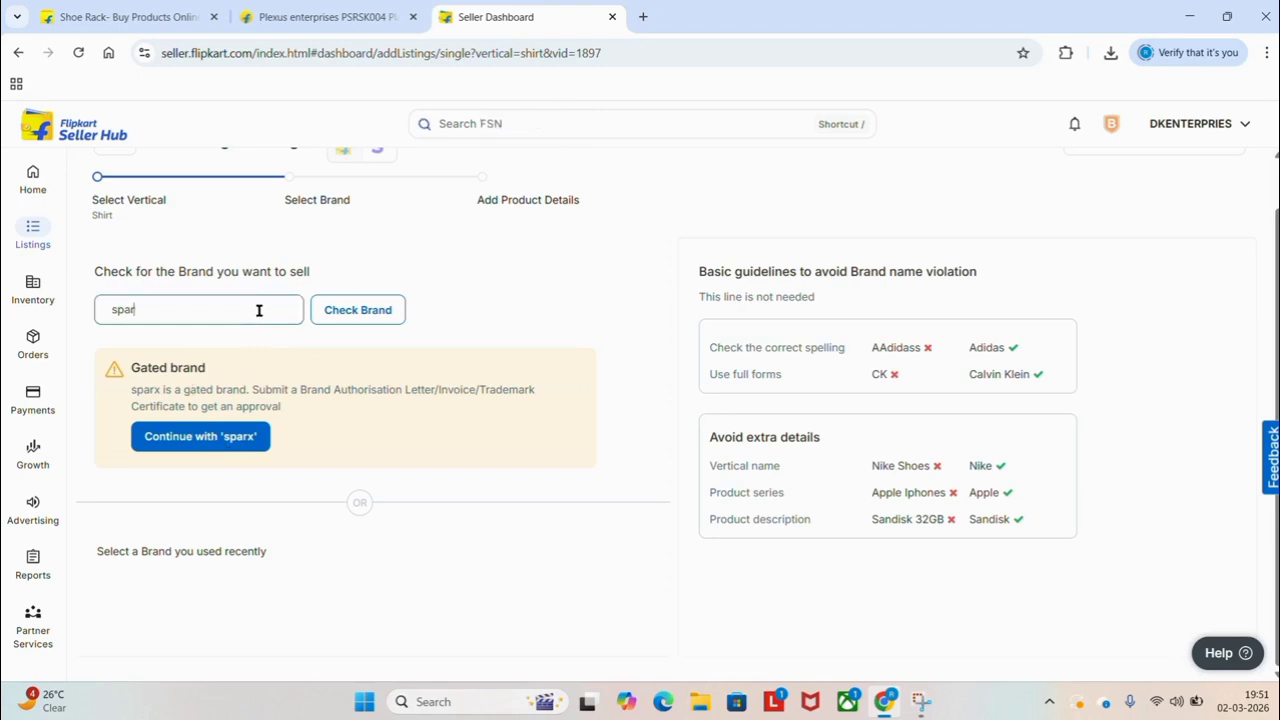
text(amrich)
click(385, 318)
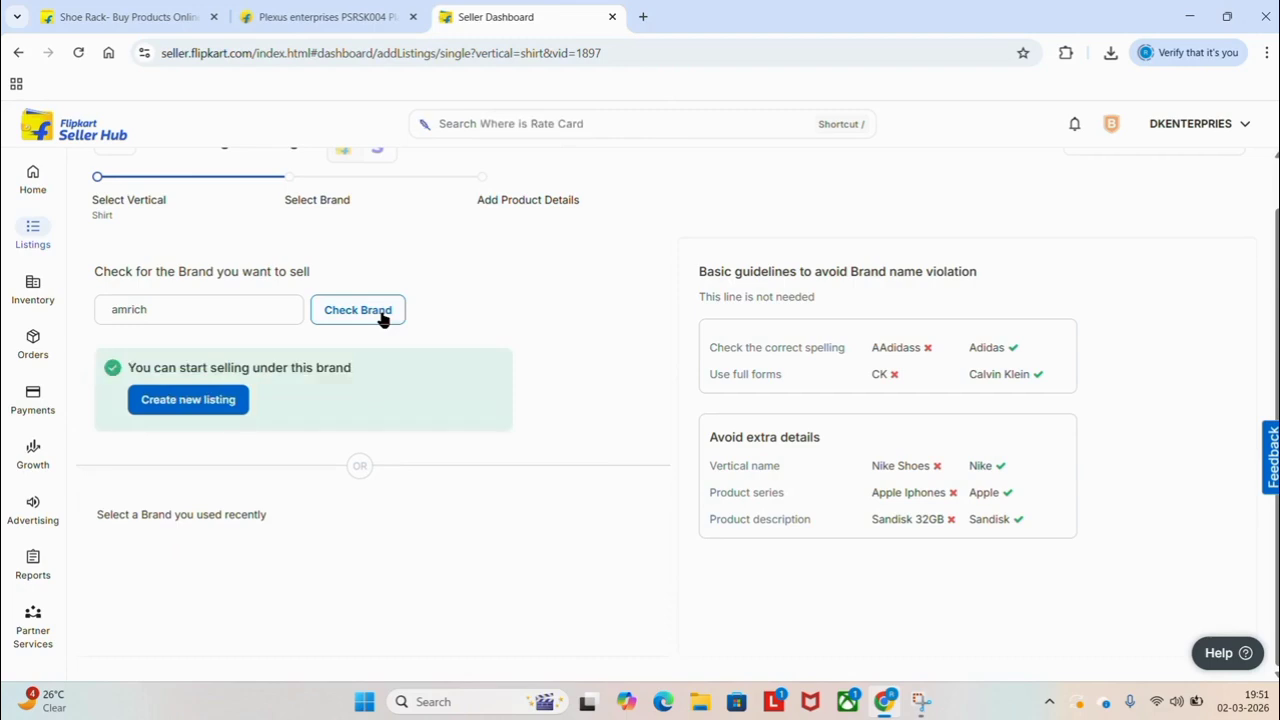
click(193, 400)
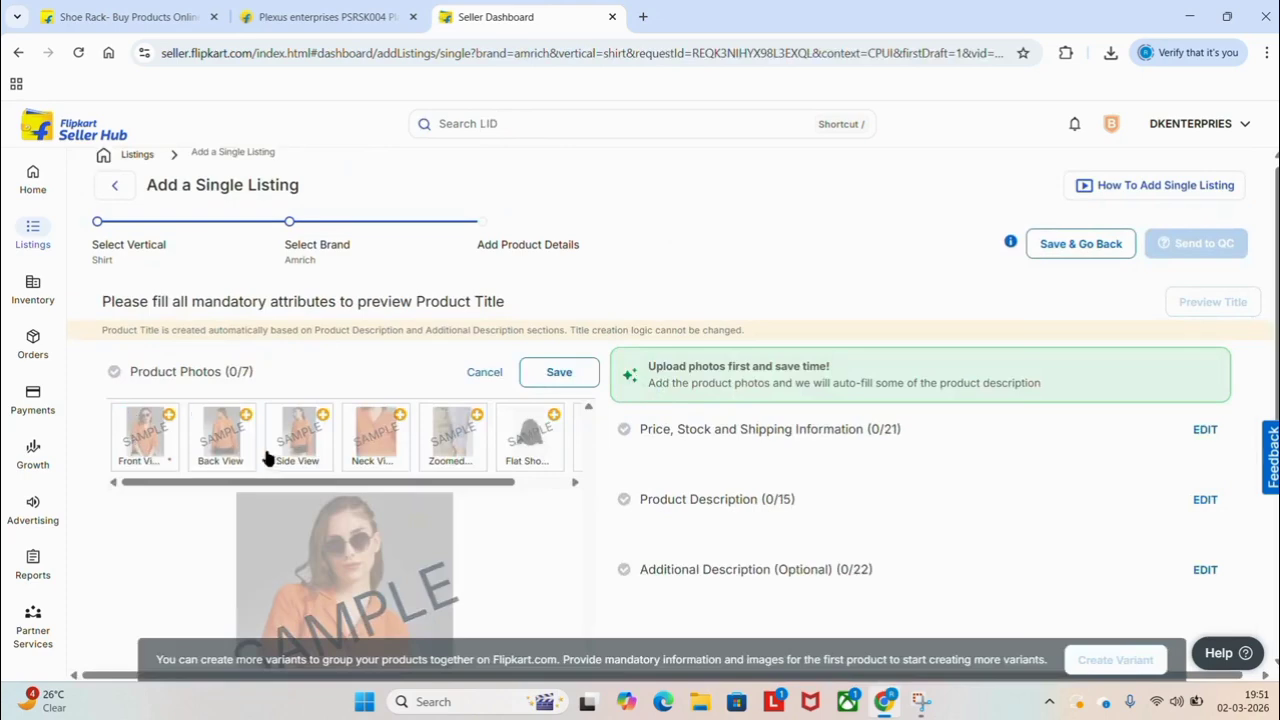
Upload the white-background photo of the man in the blue shirt from Pictures as the Front View.
scroll(267, 458, down, 3)
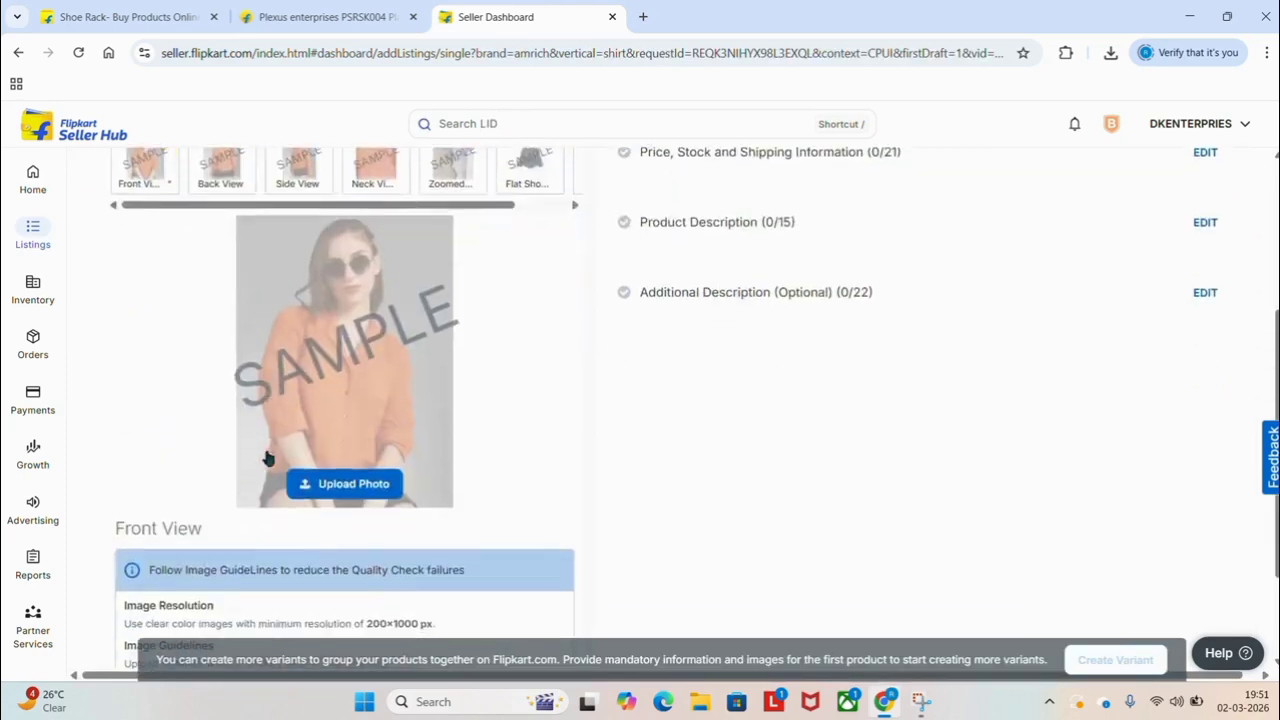
click(366, 492)
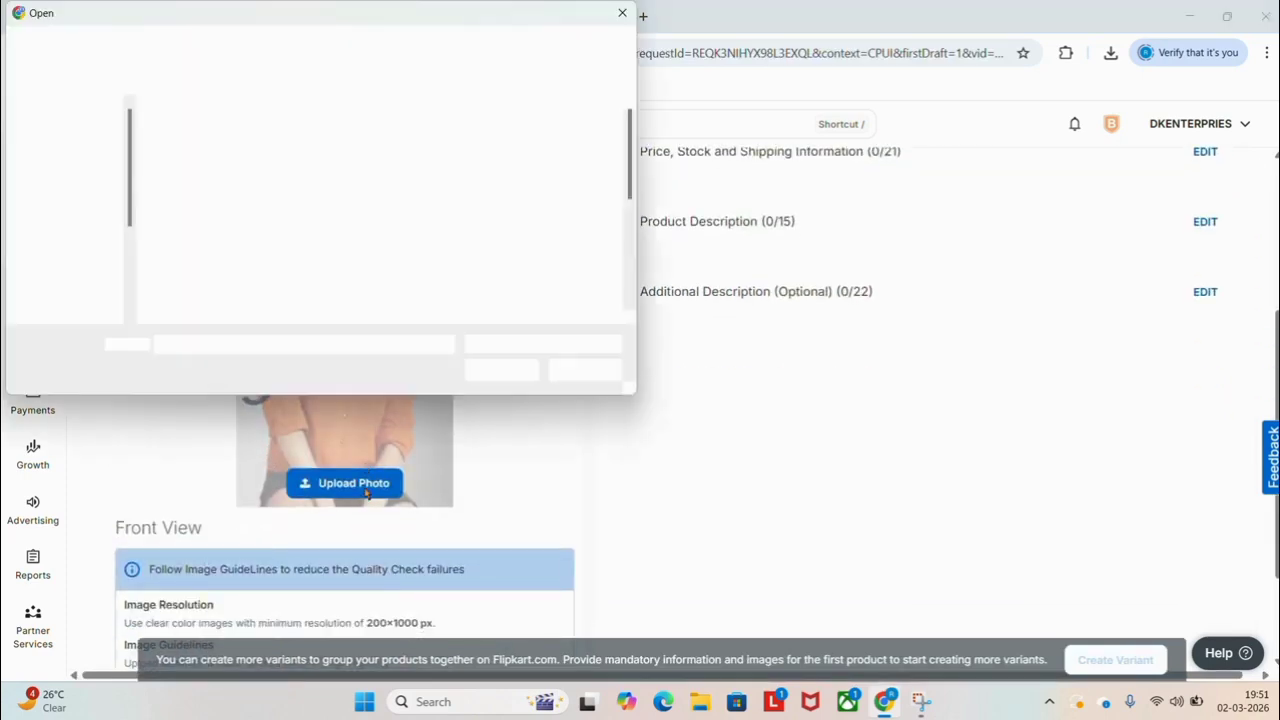
double_click(497, 261)
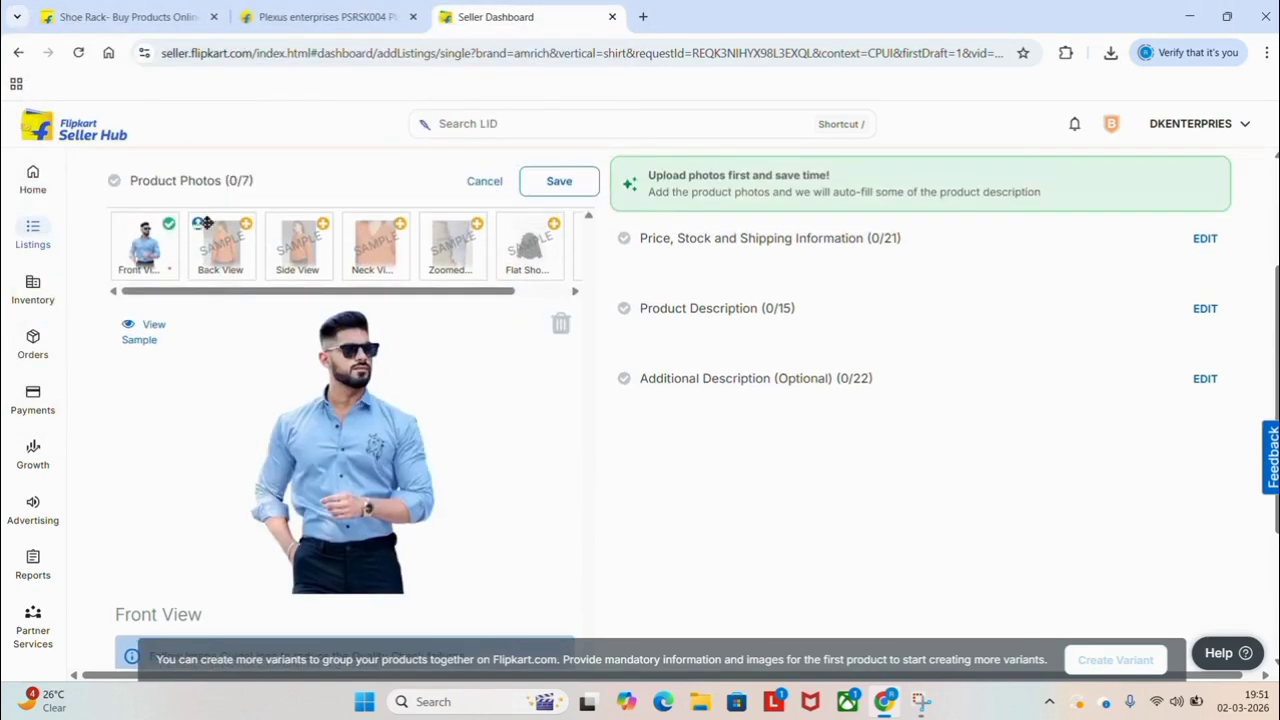
Upload the image 61Si-splpZL_SX679_ from Pictures as the Back View photo.
click(202, 232)
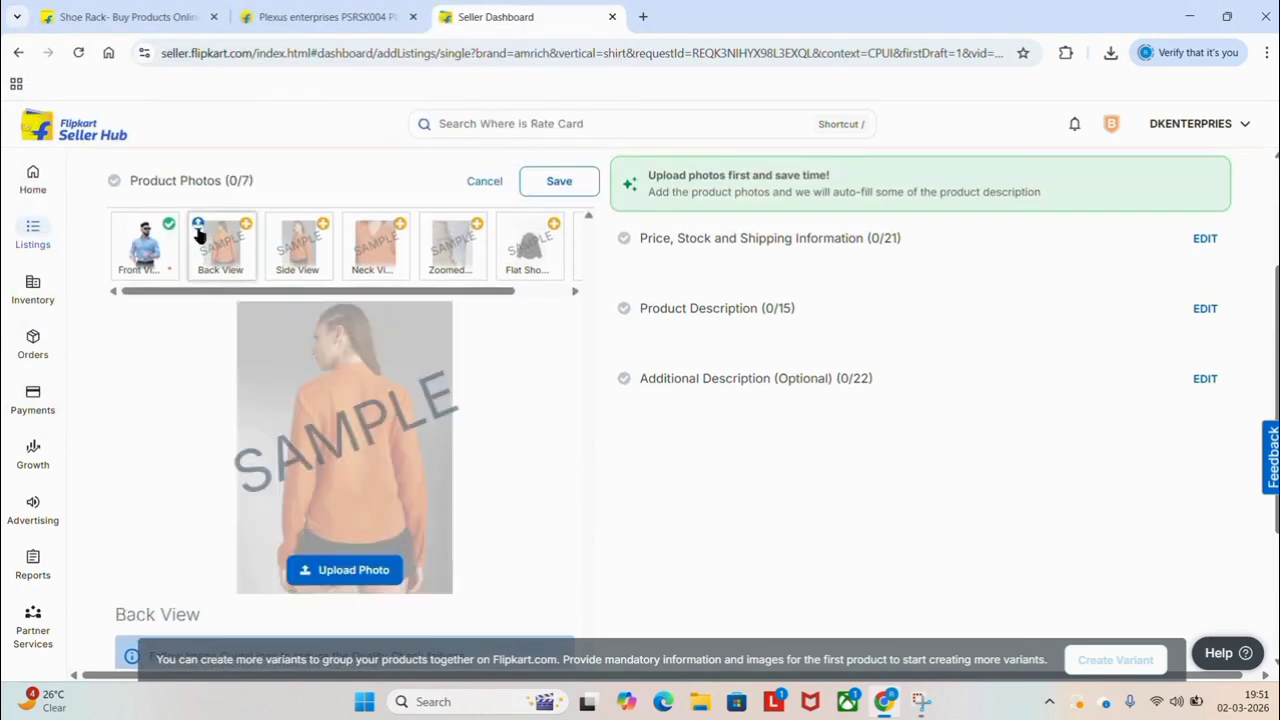
click(365, 578)
click(596, 261)
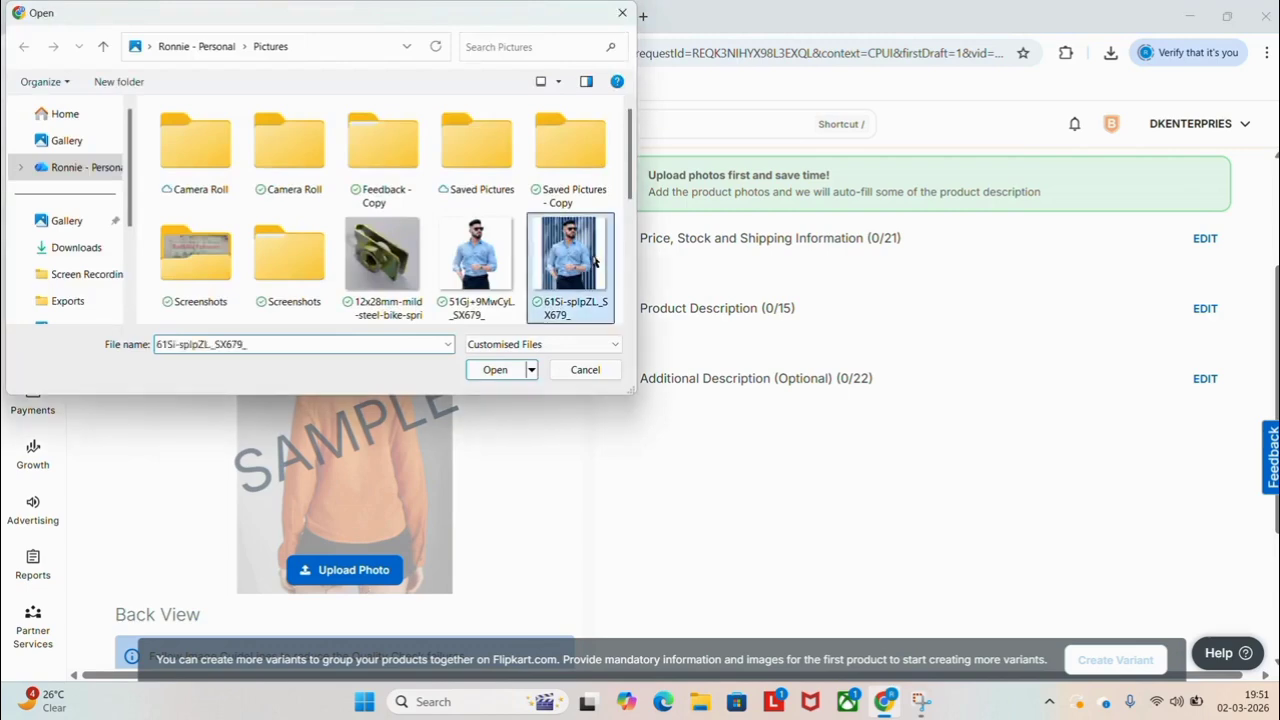
double_click(596, 261)
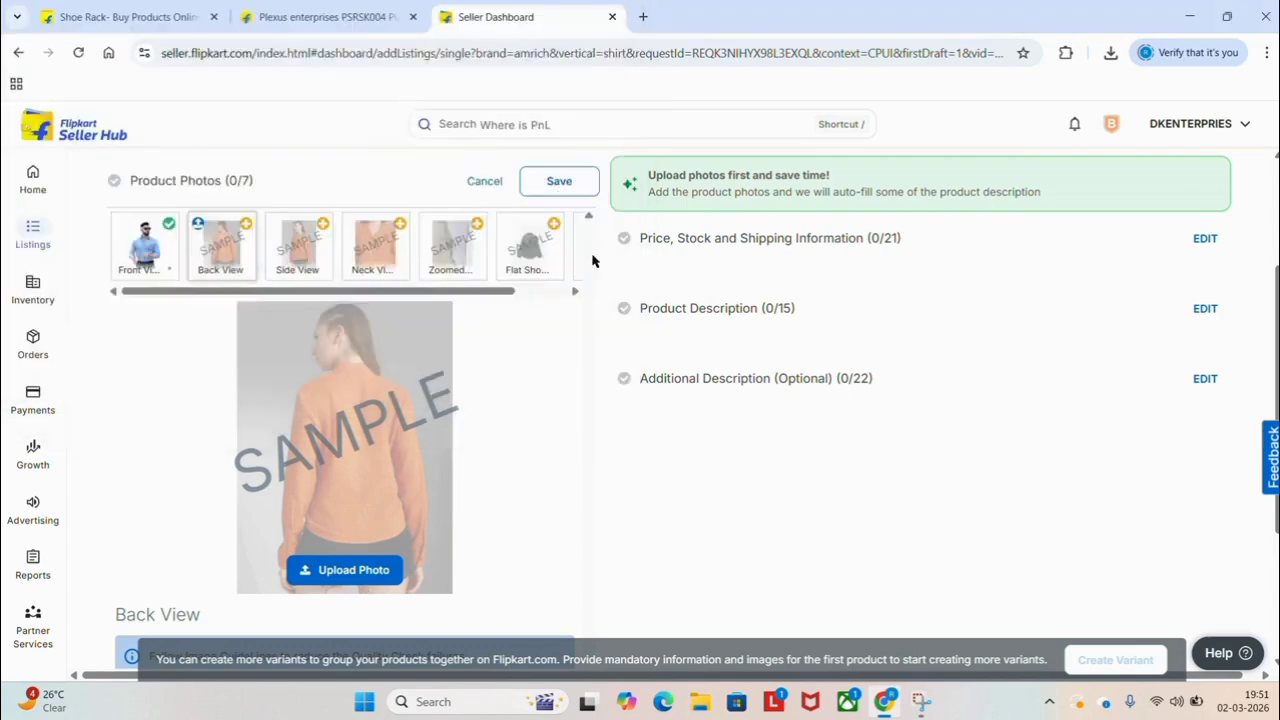
Upload the image 71aa2h0i3OL_SY606_ from Pictures as the Side View photo.
click(283, 230)
click(340, 580)
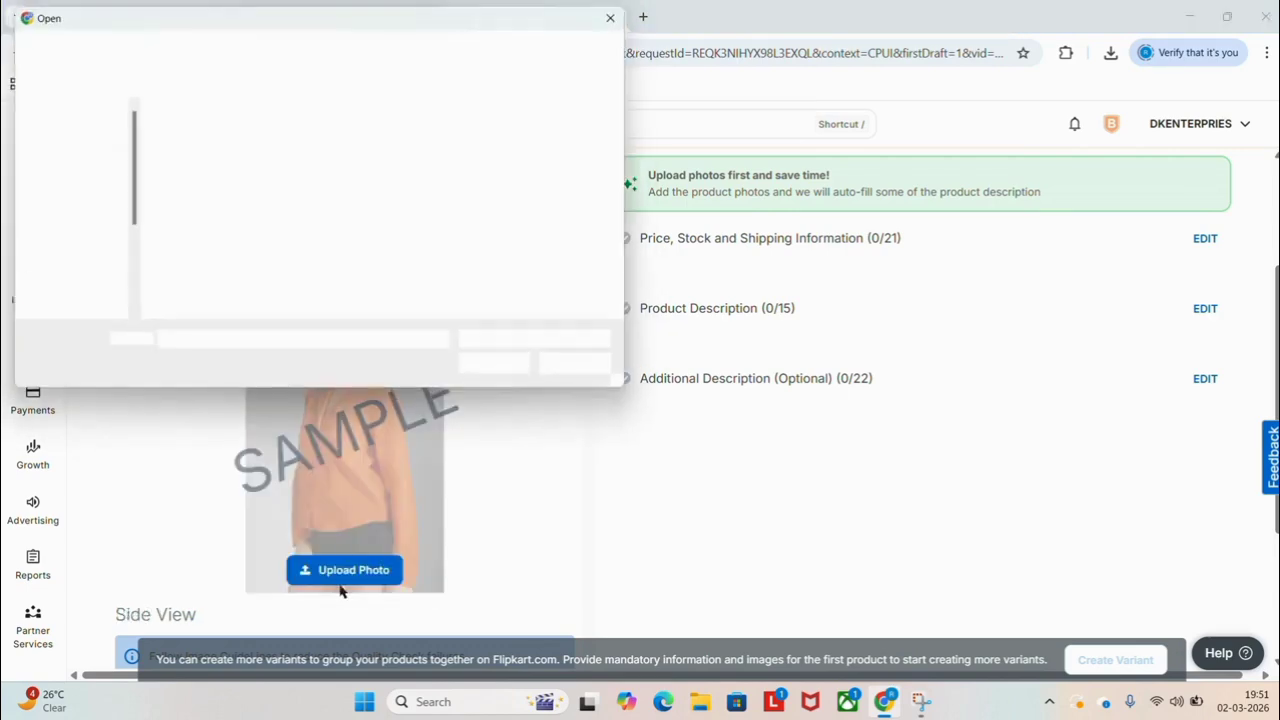
scroll(432, 290, down, 3)
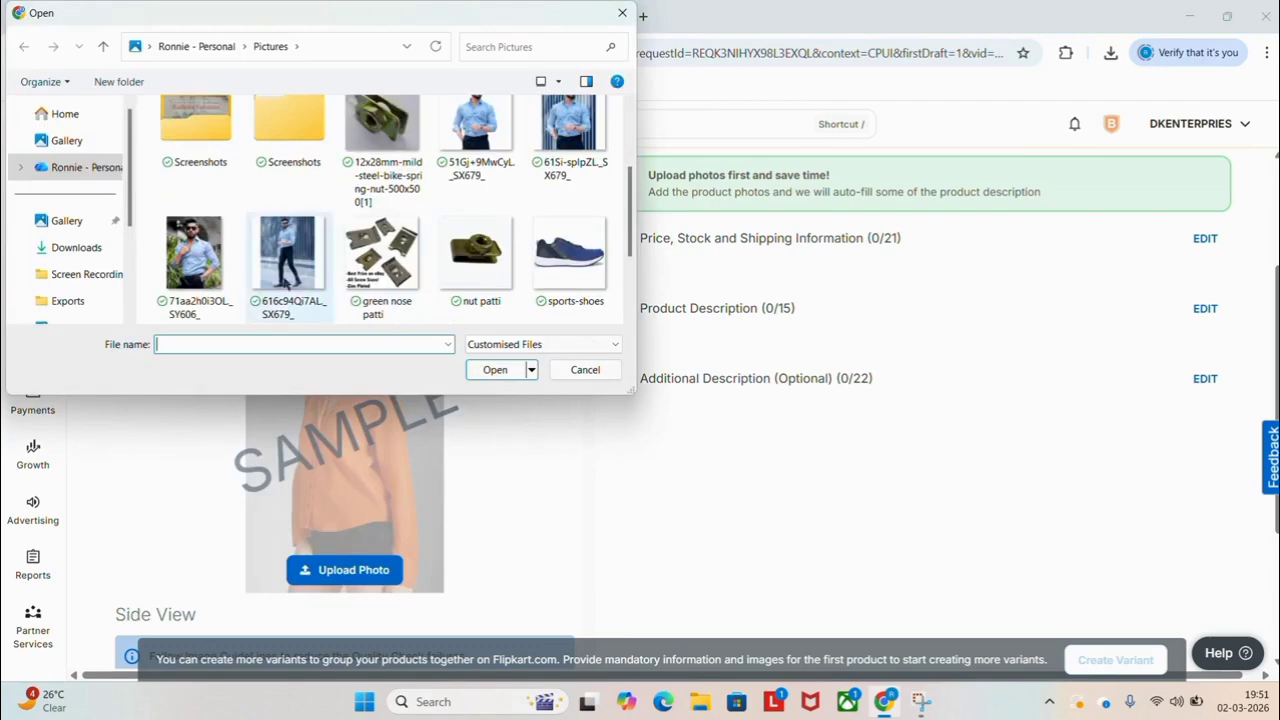
double_click(193, 252)
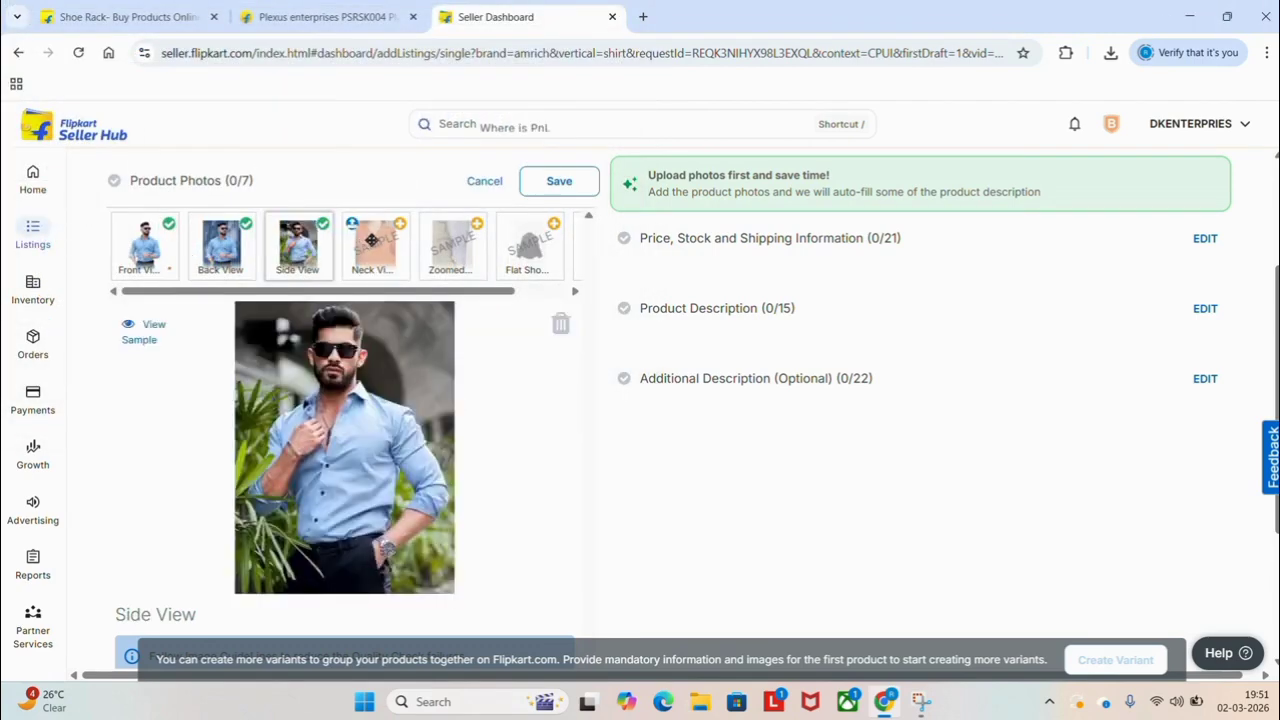
Upload the image 616c94Qi7AL_SX679_ as the Neck View photo and save the product photos.
click(371, 240)
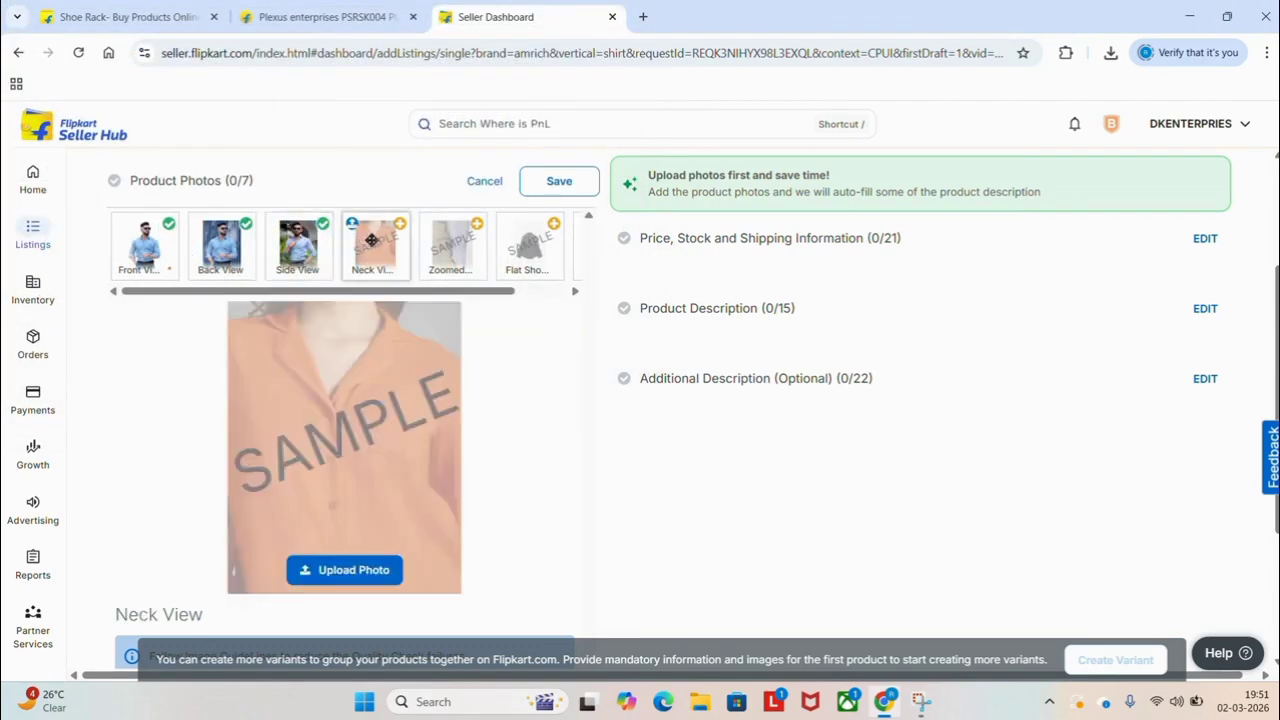
click(357, 576)
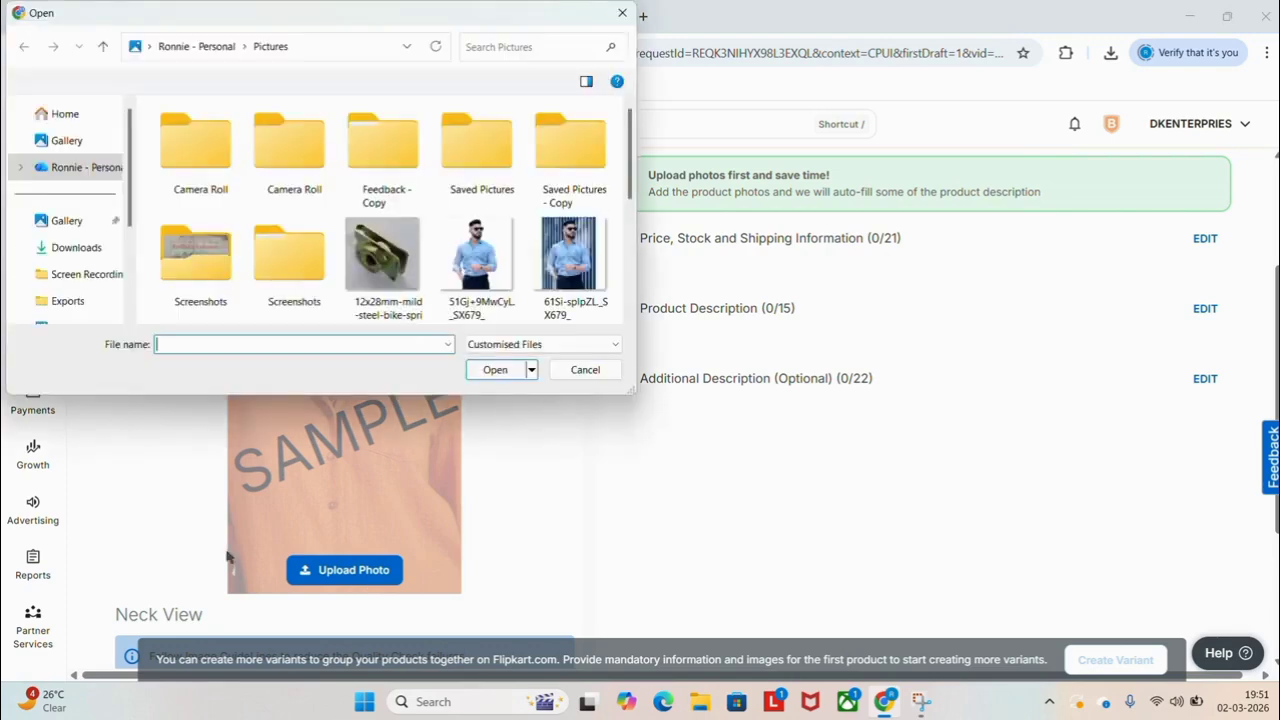
scroll(313, 240, down, 3)
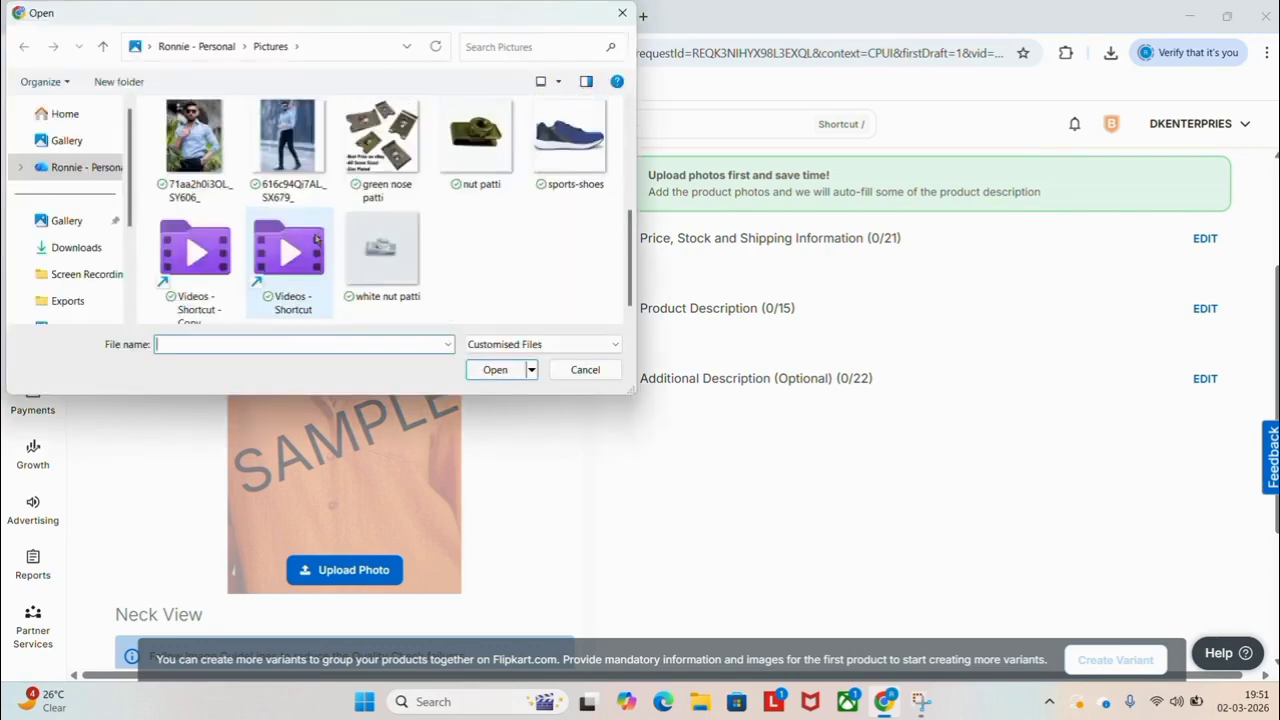
double_click(288, 140)
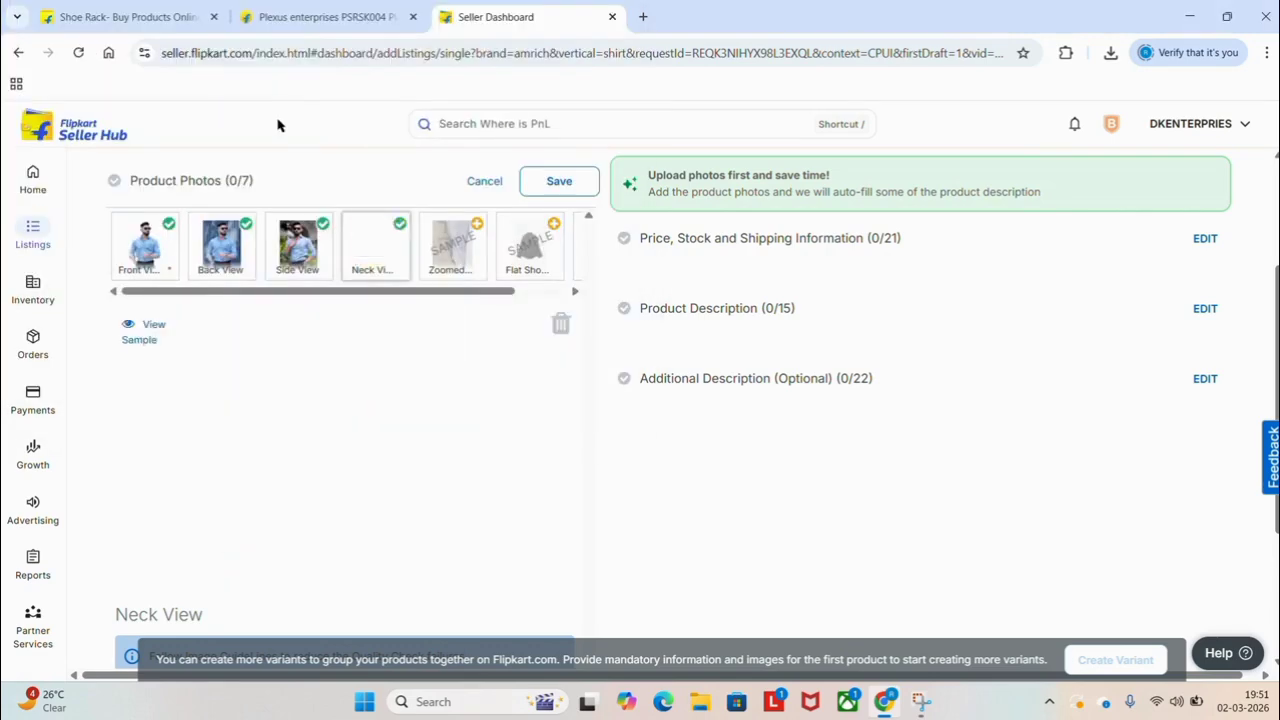
click(563, 183)
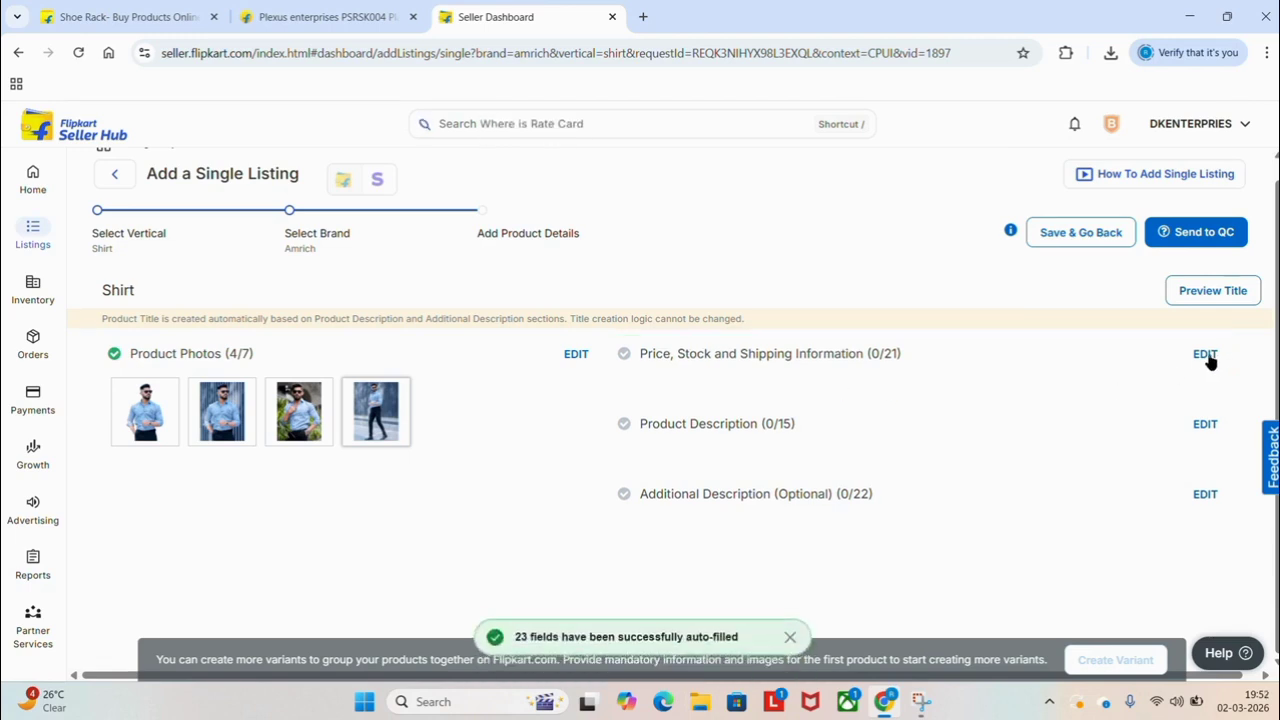
Open the Price, Stock and Shipping Information for editing, enter Seller SKU ID "blue s" and set the listing status to Active.
click(1206, 424)
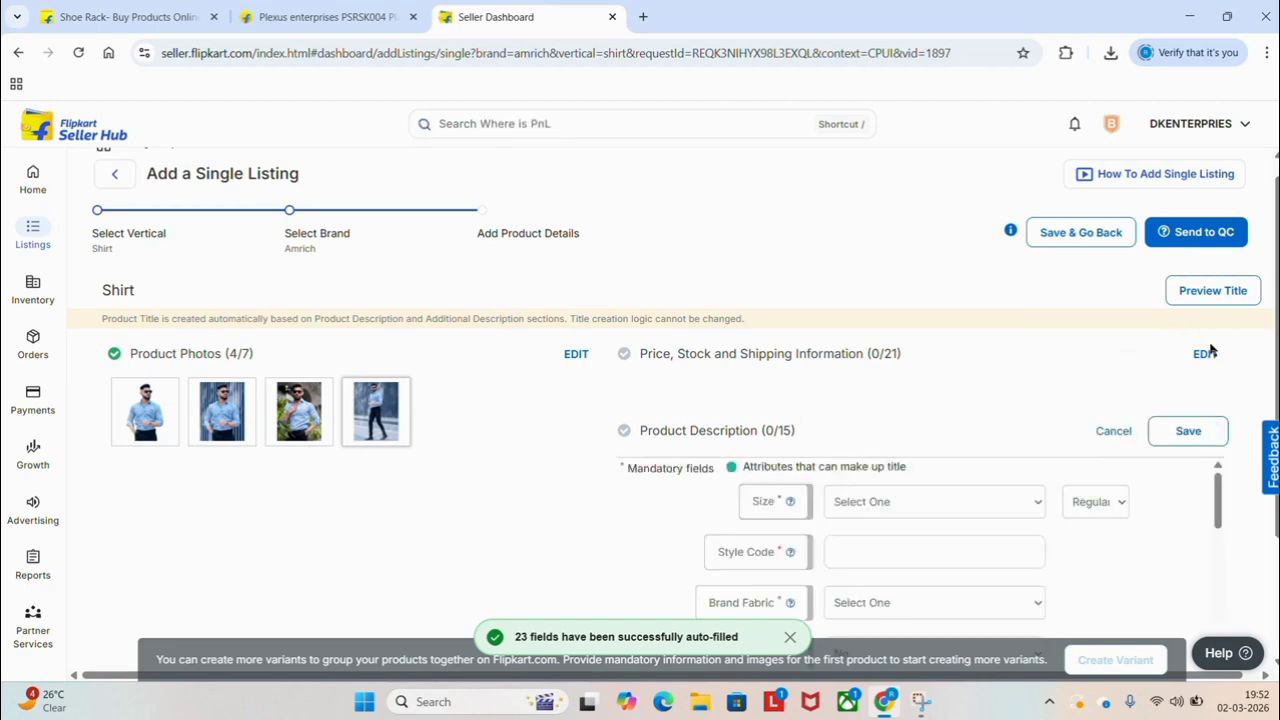
click(1205, 355)
click(851, 516)
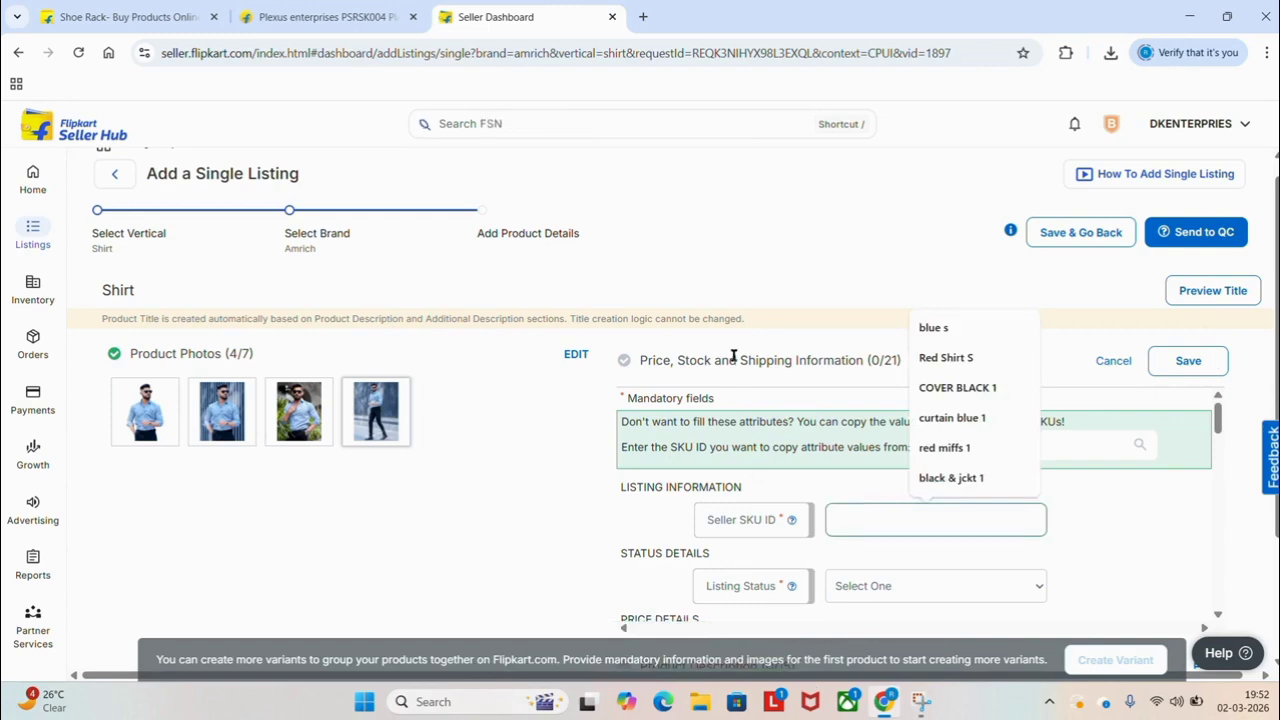
click(972, 329)
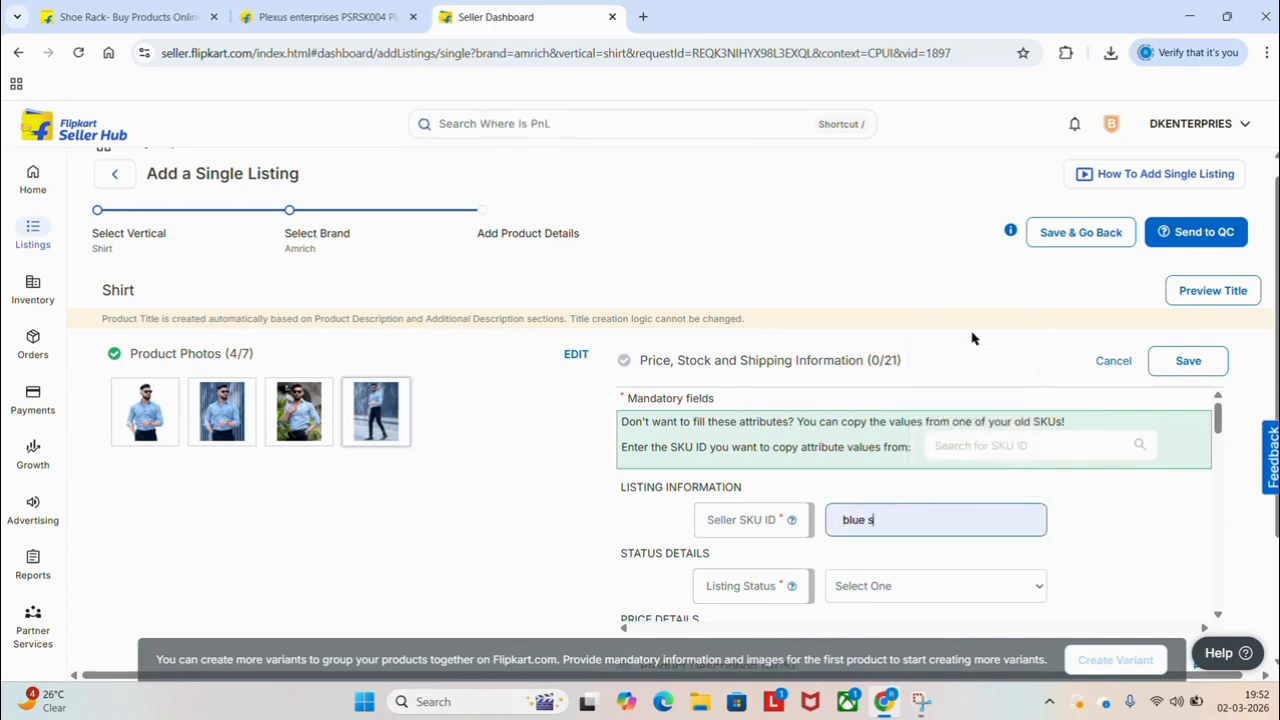
scroll(926, 505, down, 1)
click(902, 508)
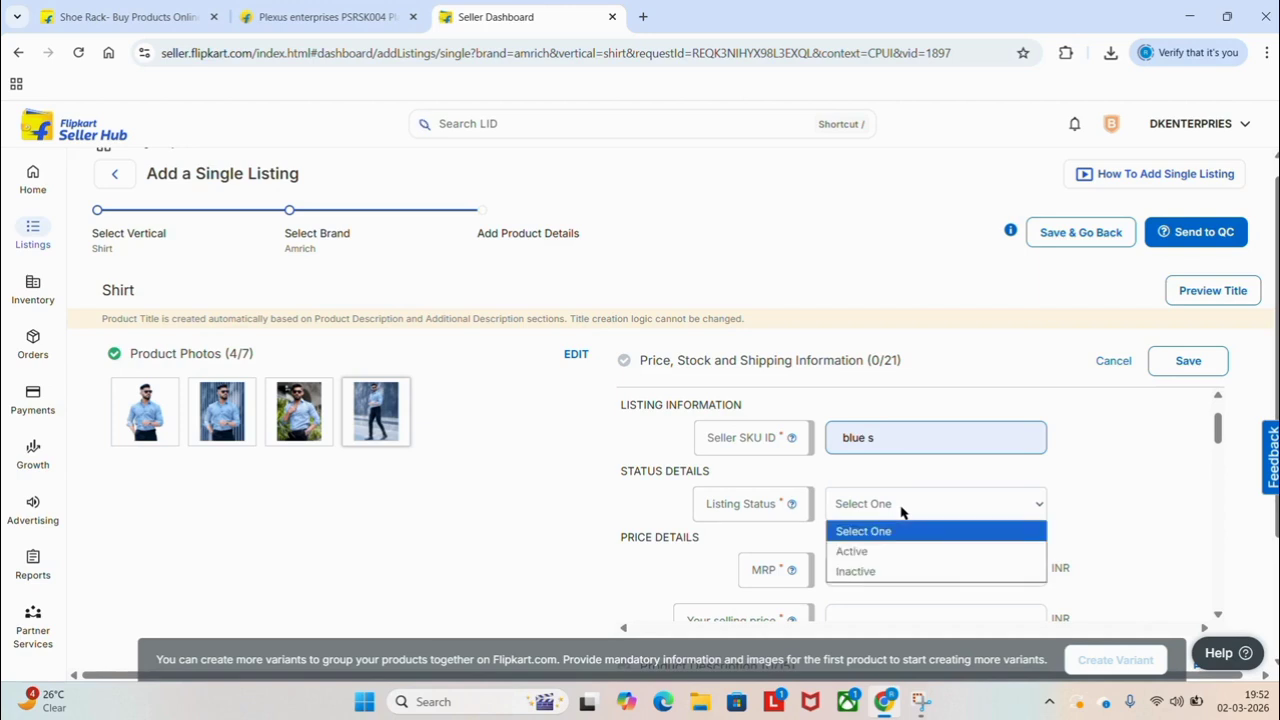
click(894, 551)
Fill in the price details with an MRP of 699 INR, a selling price of 349 INR and a minimum order quantity of 1.
scroll(876, 520, down, 1)
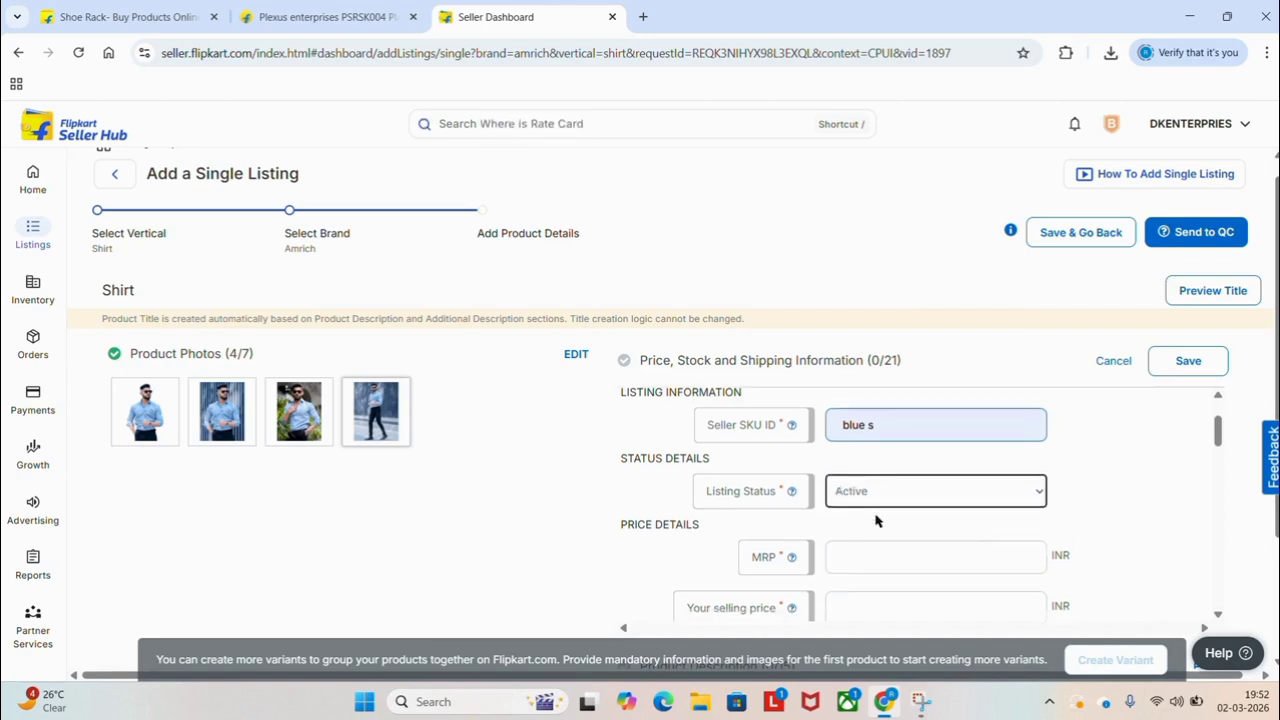
scroll(876, 520, down, 1)
click(875, 514)
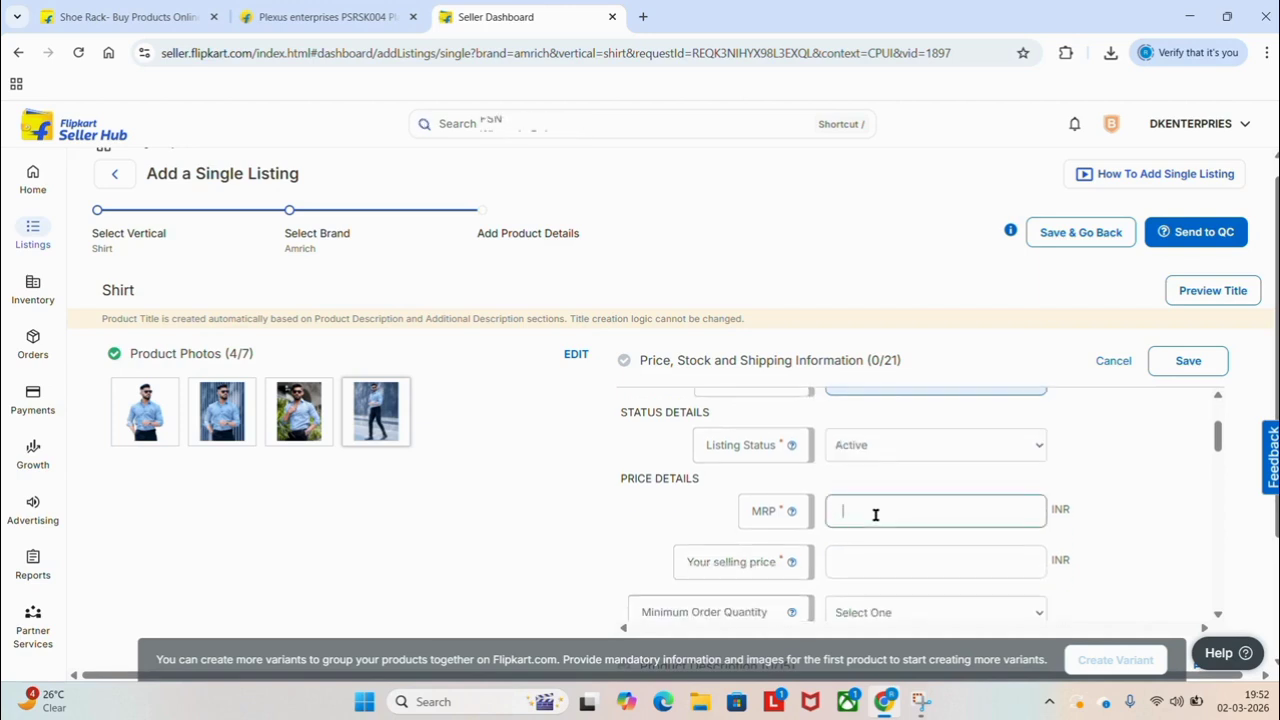
text(699)
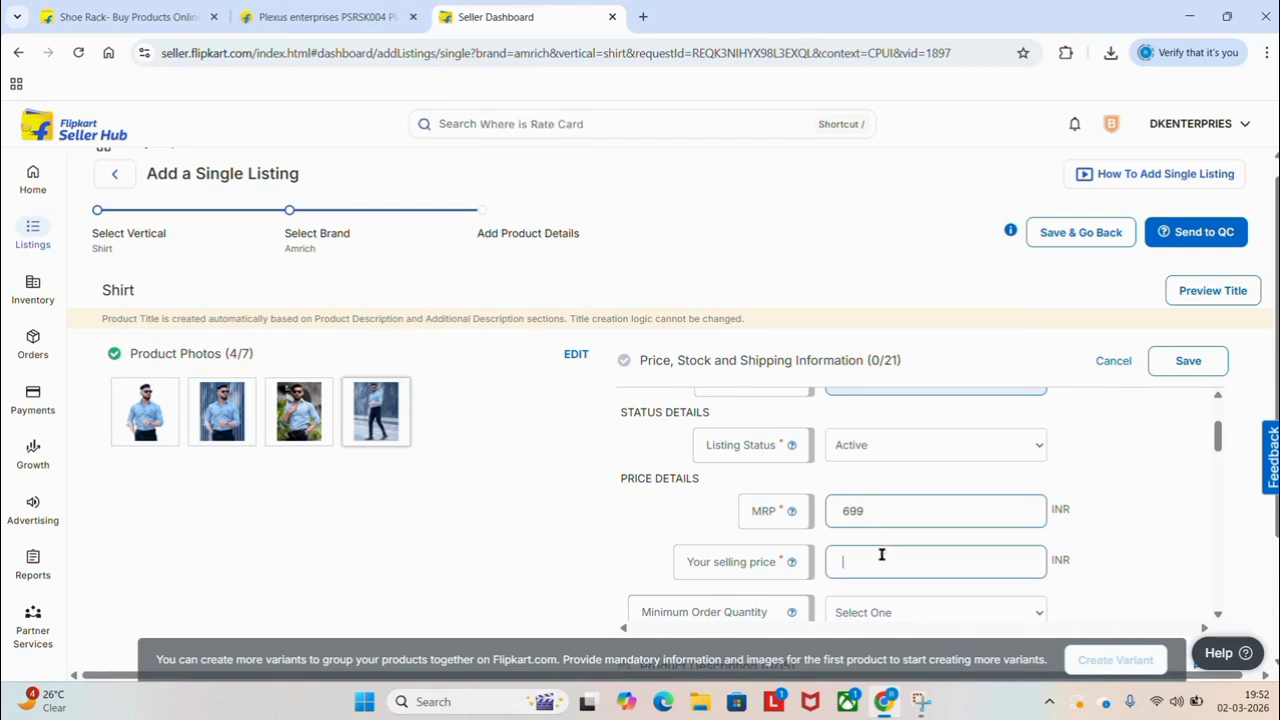
click(882, 554)
text(349)
scroll(881, 554, down, 2)
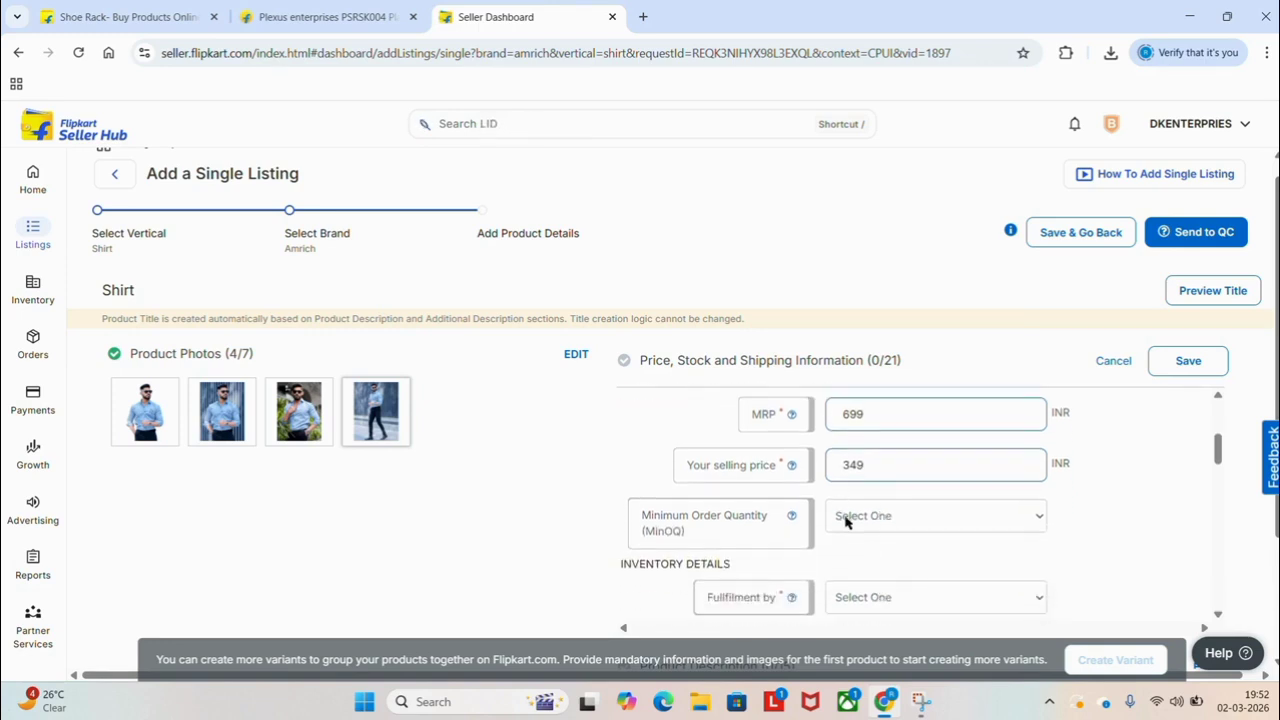
click(846, 517)
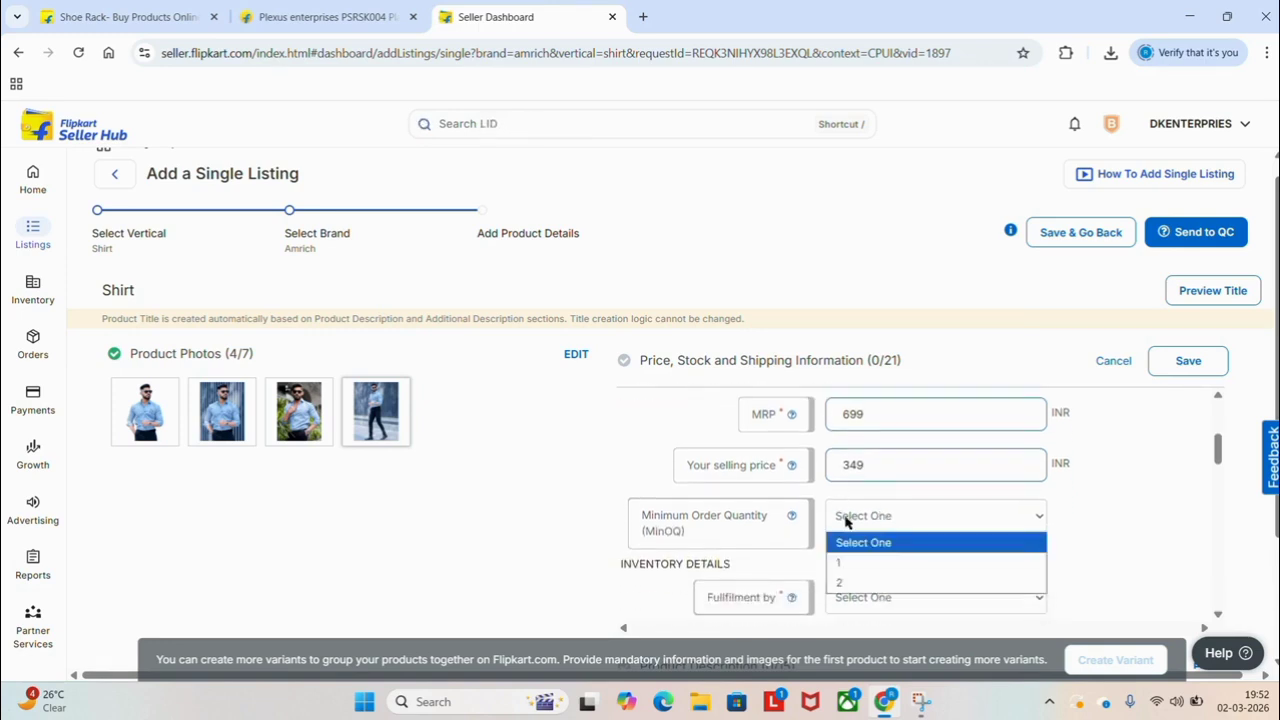
click(852, 564)
Set fulfilment to Seller and the procurement type to Instock in the inventory details.
scroll(851, 563, down, 2)
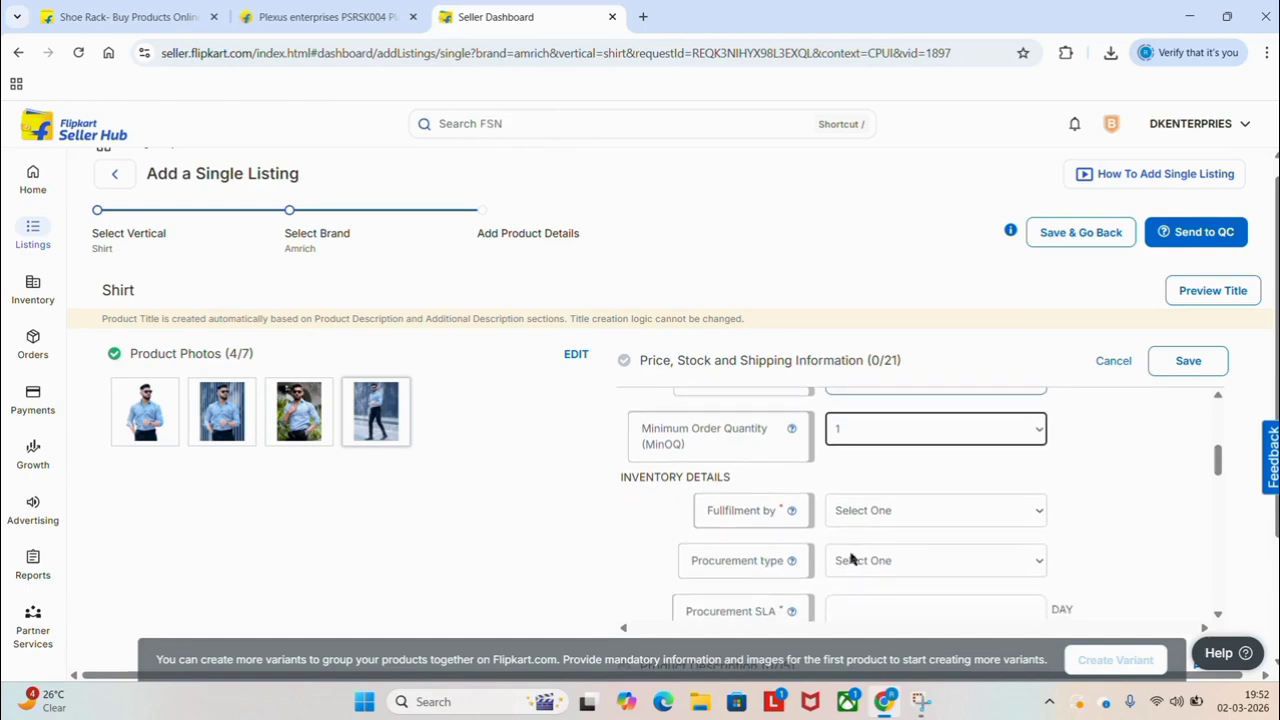
click(881, 514)
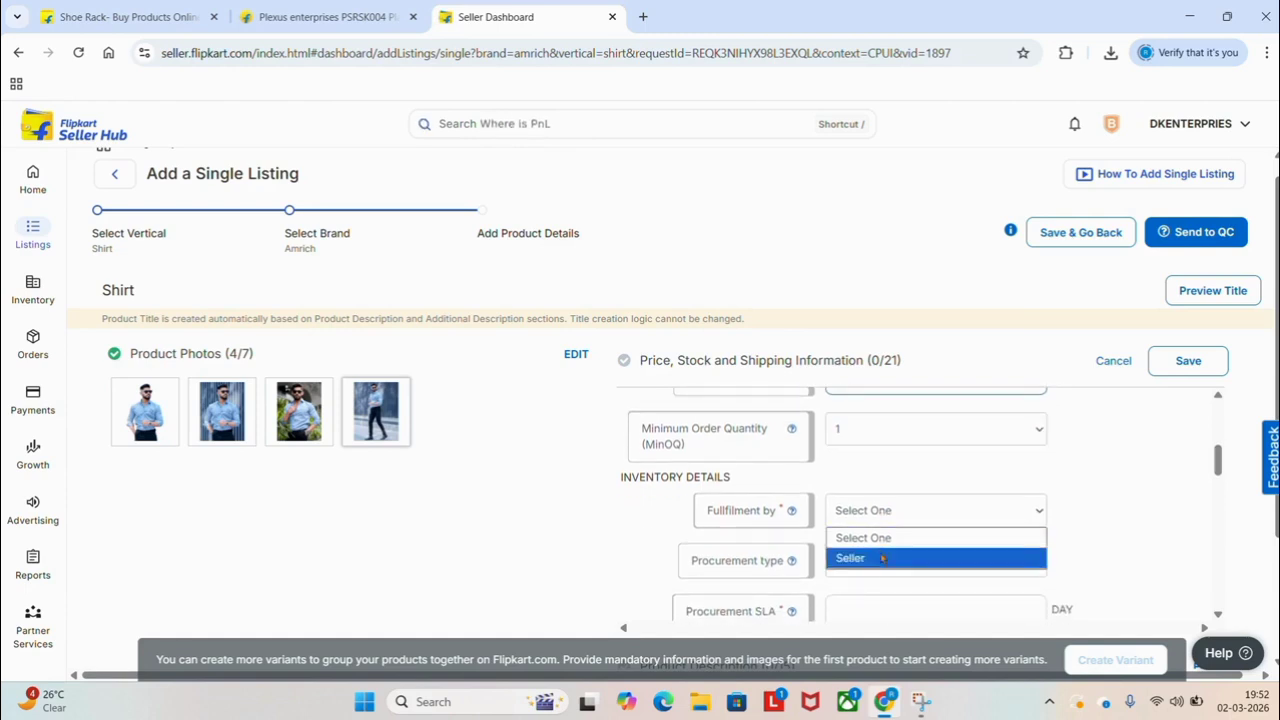
click(883, 558)
scroll(881, 560, down, 1)
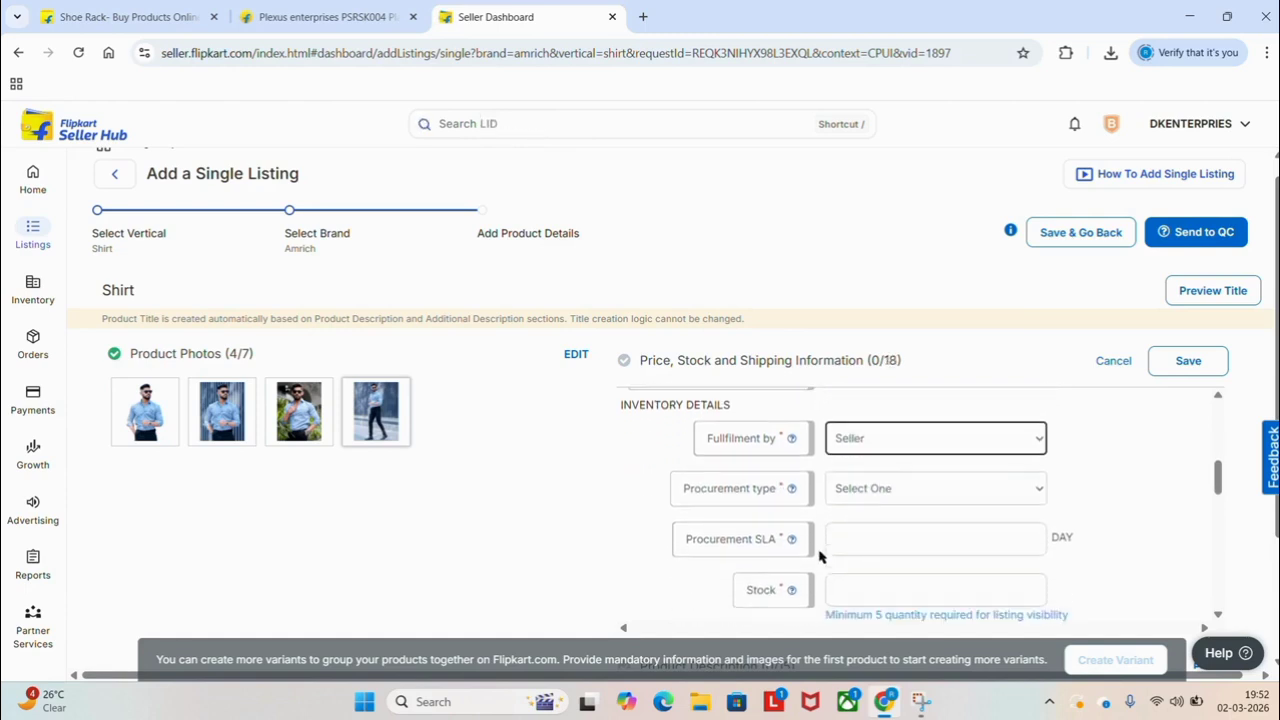
click(900, 488)
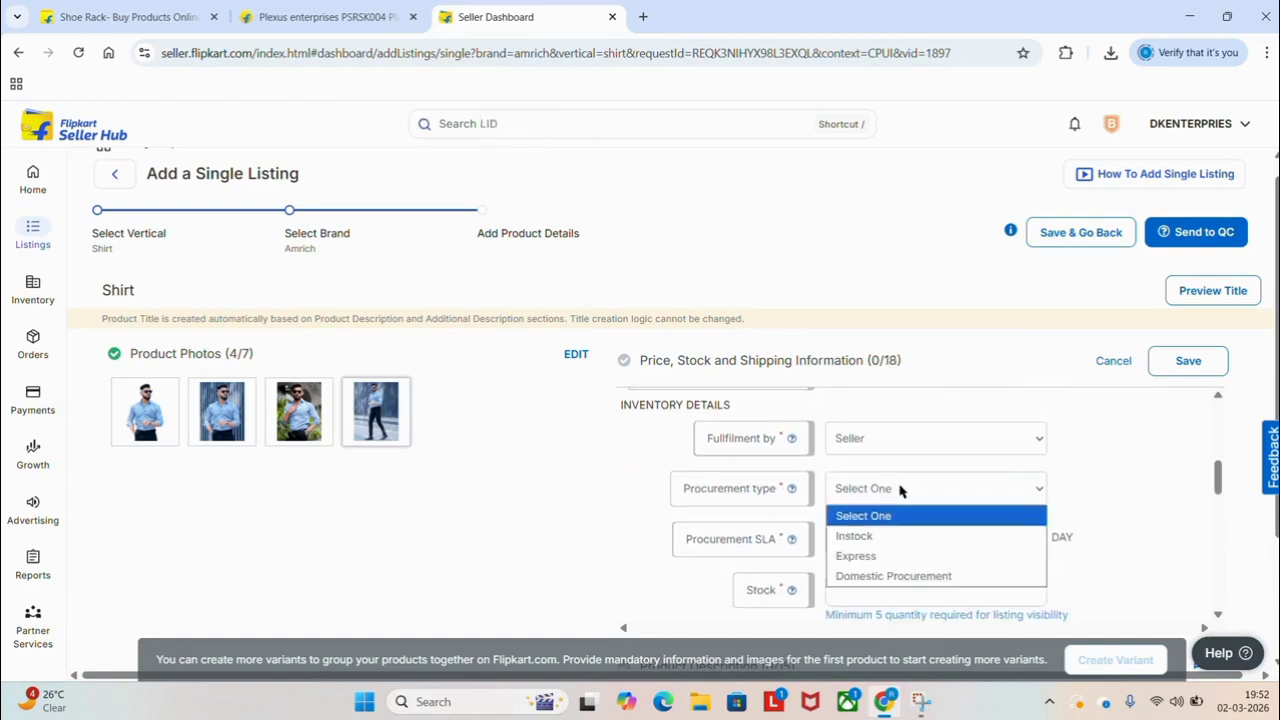
click(885, 535)
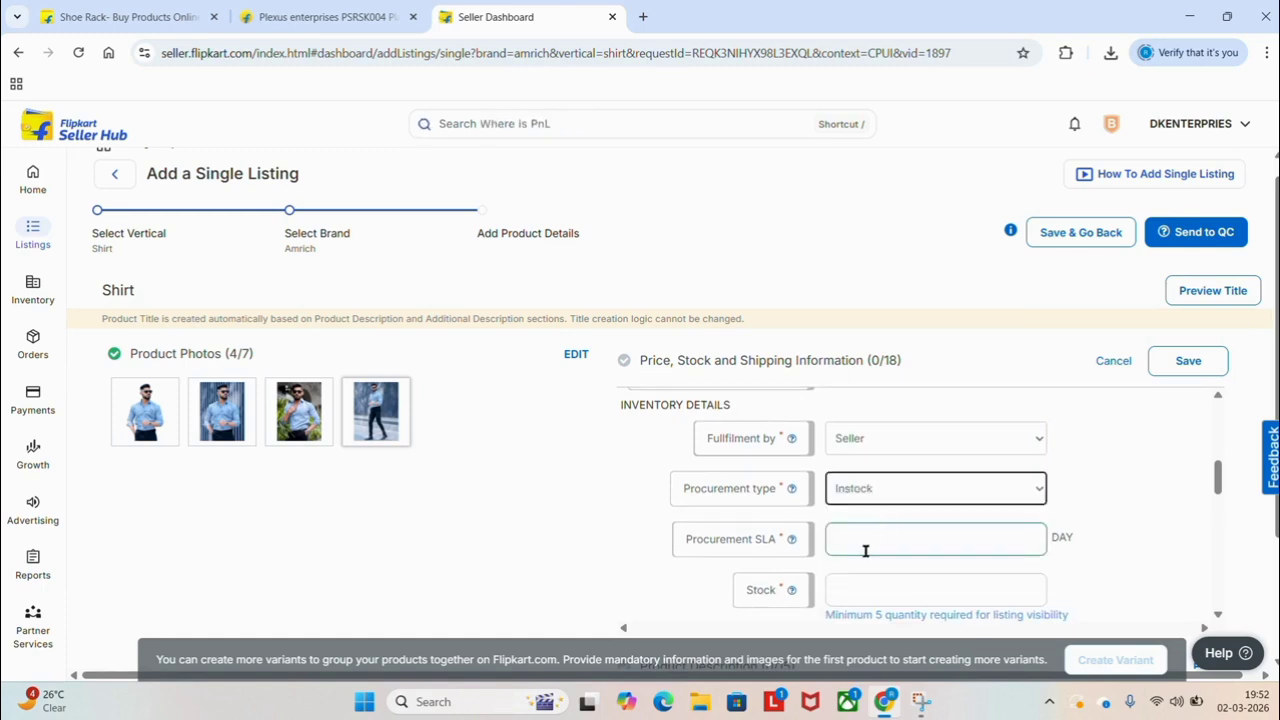
Set the procurement SLA to 1 day and the stock to 1500, with Flipkart as the shipping provider.
click(866, 550)
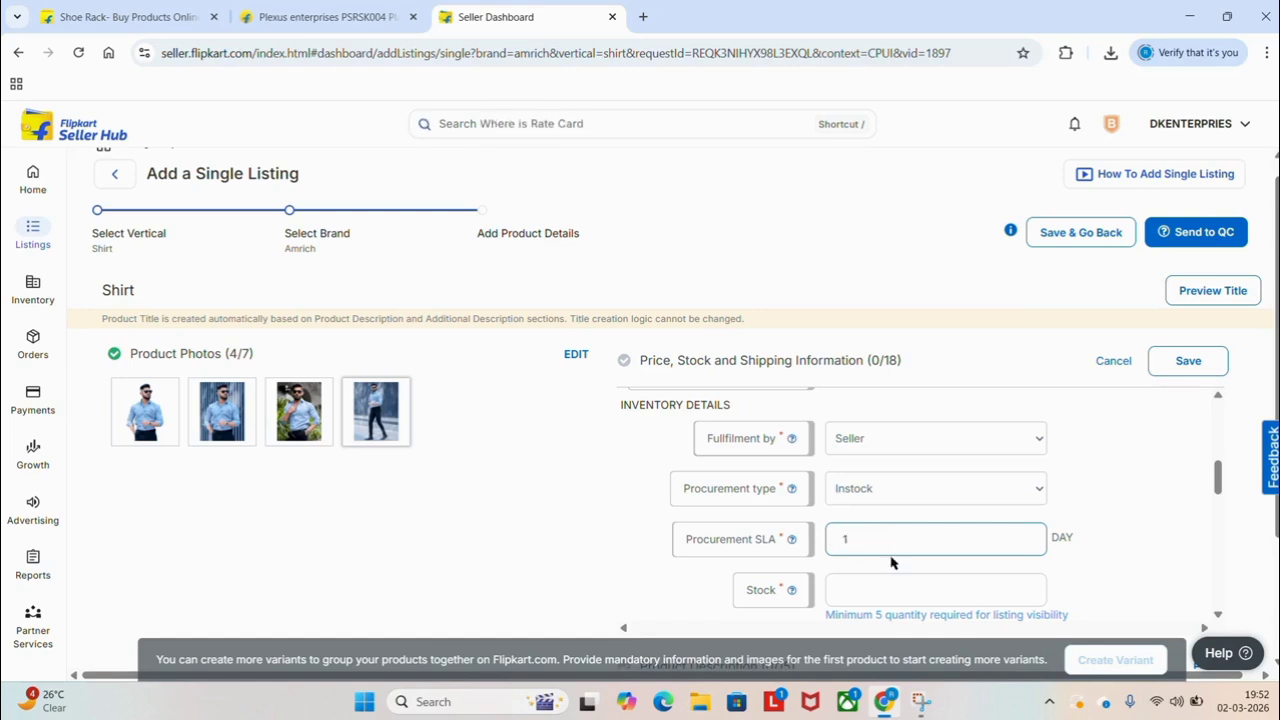
scroll(885, 550, down, 1)
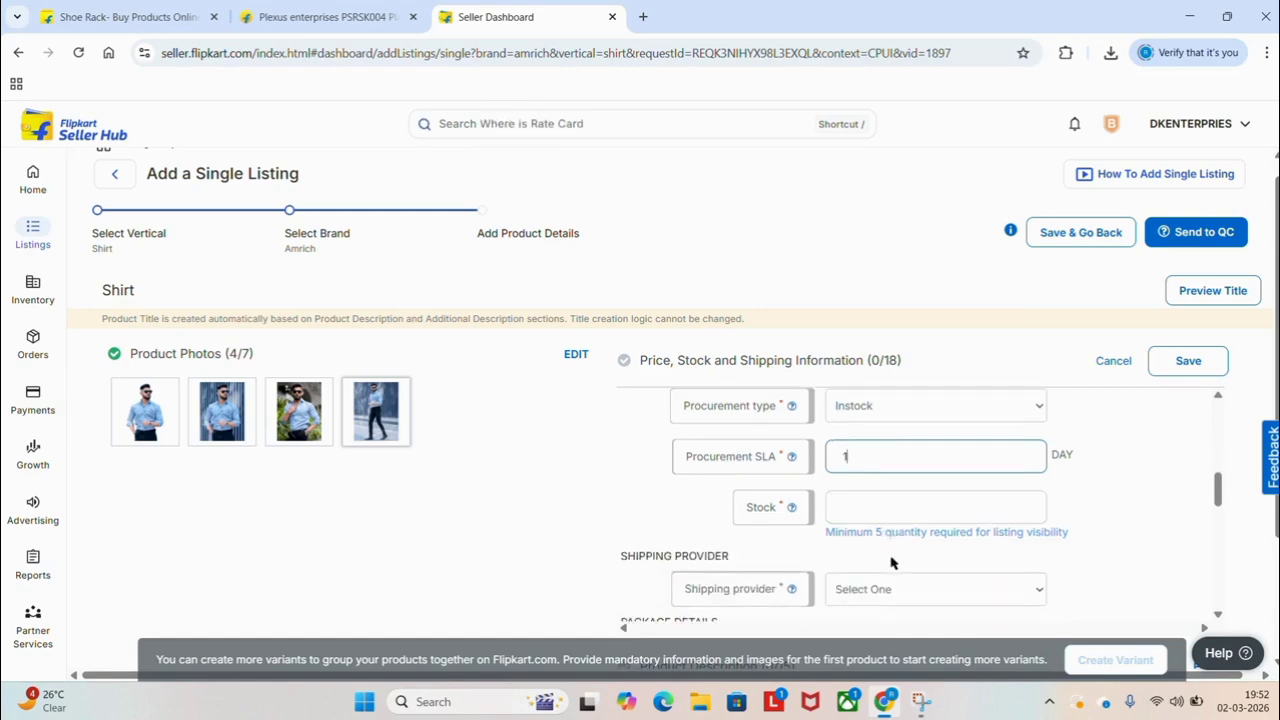
click(852, 491)
text(15)
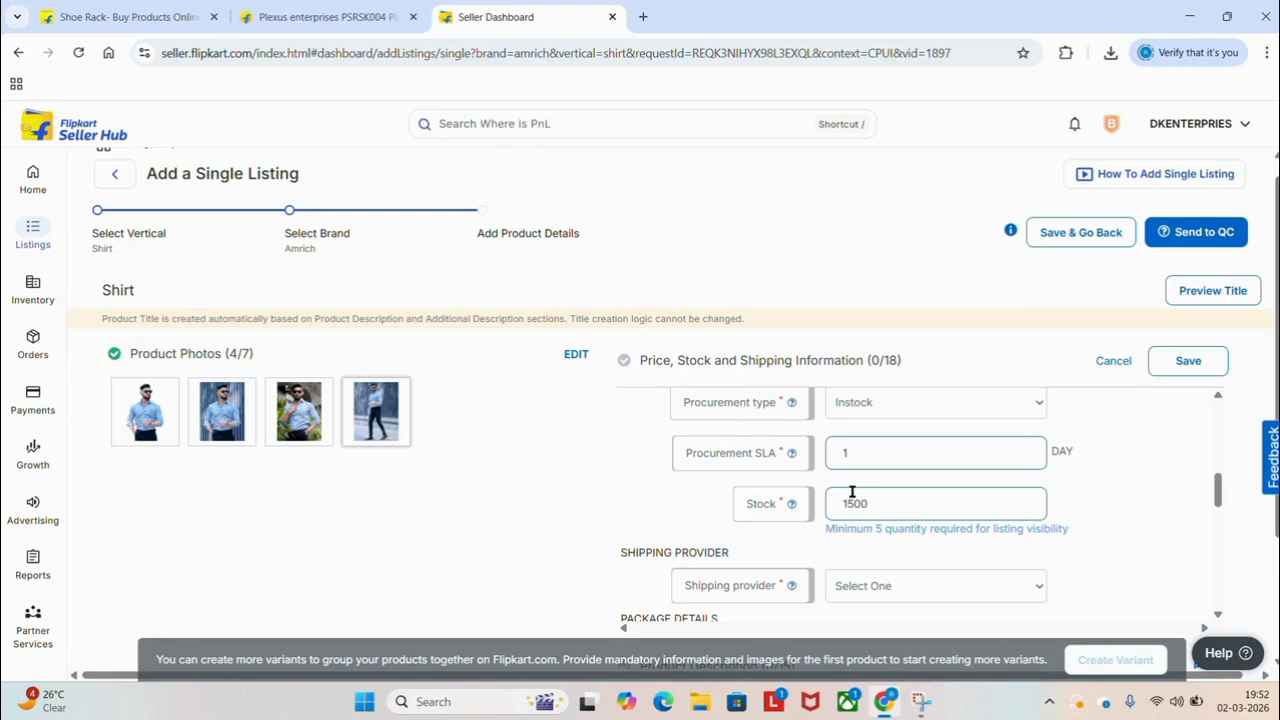
text(00)
scroll(903, 530, down, 1)
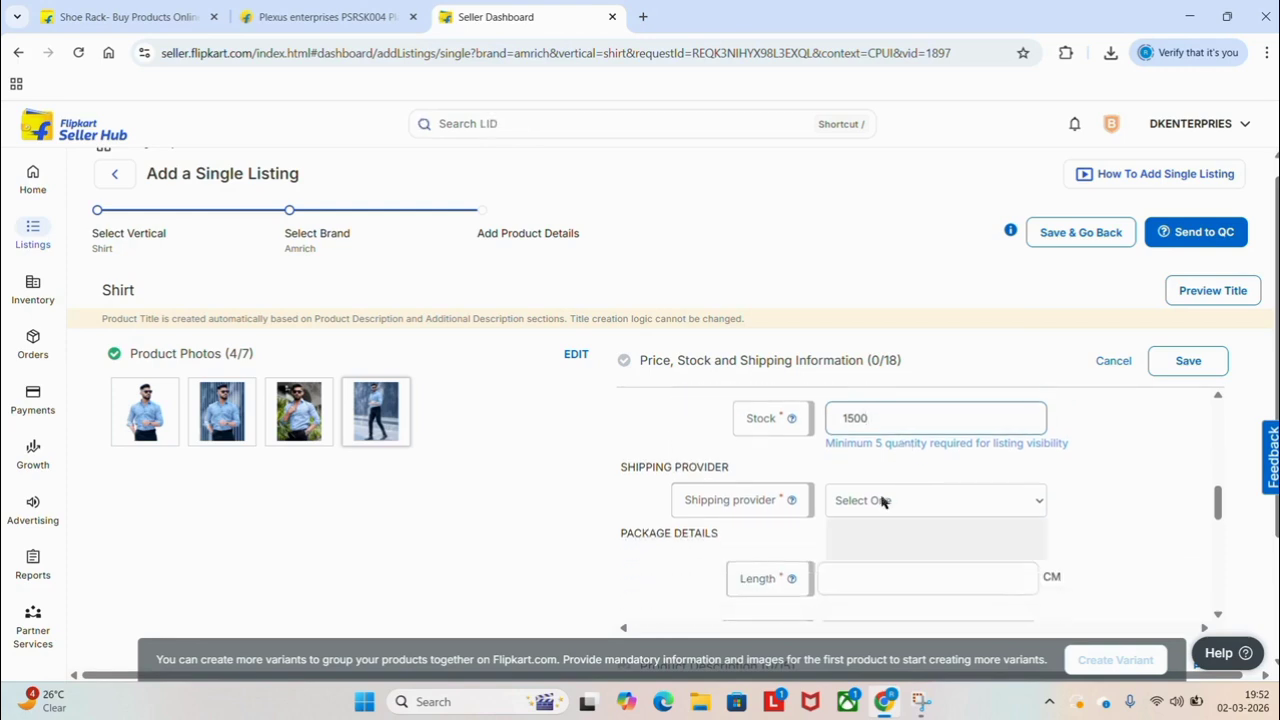
click(884, 547)
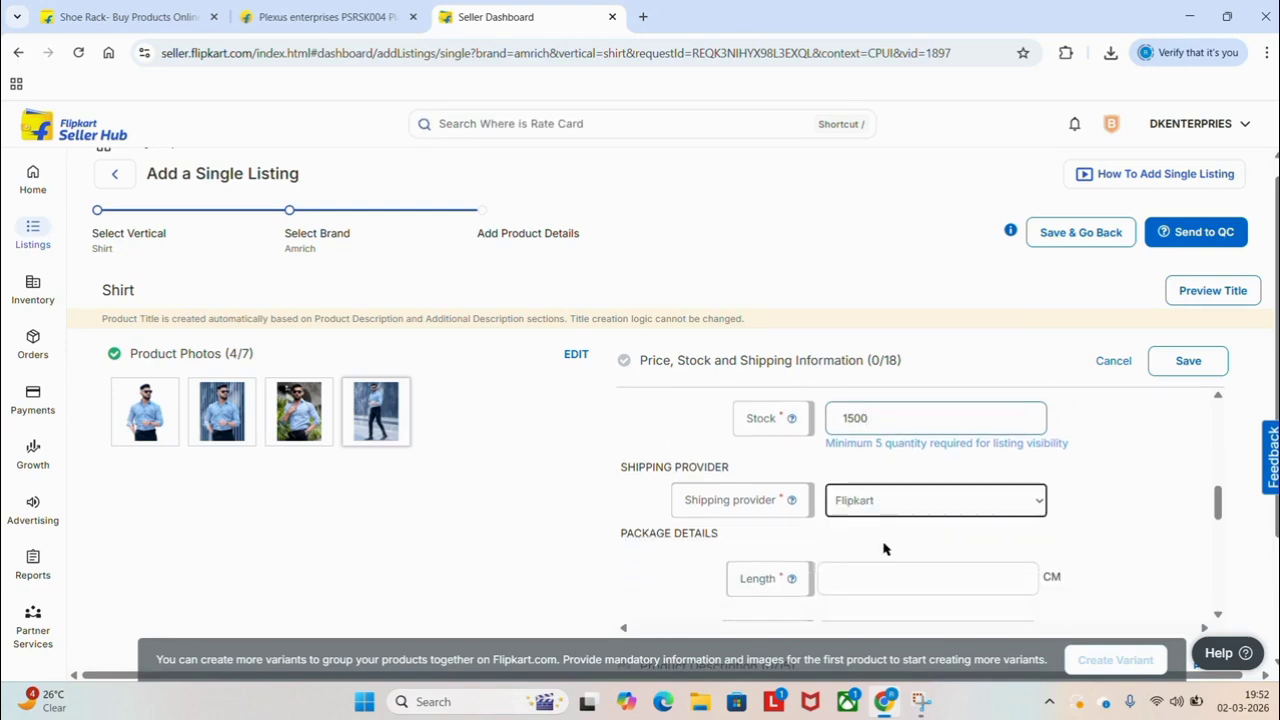
Enter 0 cm for the package length, breadth and height, and 0 kg for its weight.
scroll(883, 540, down, 1)
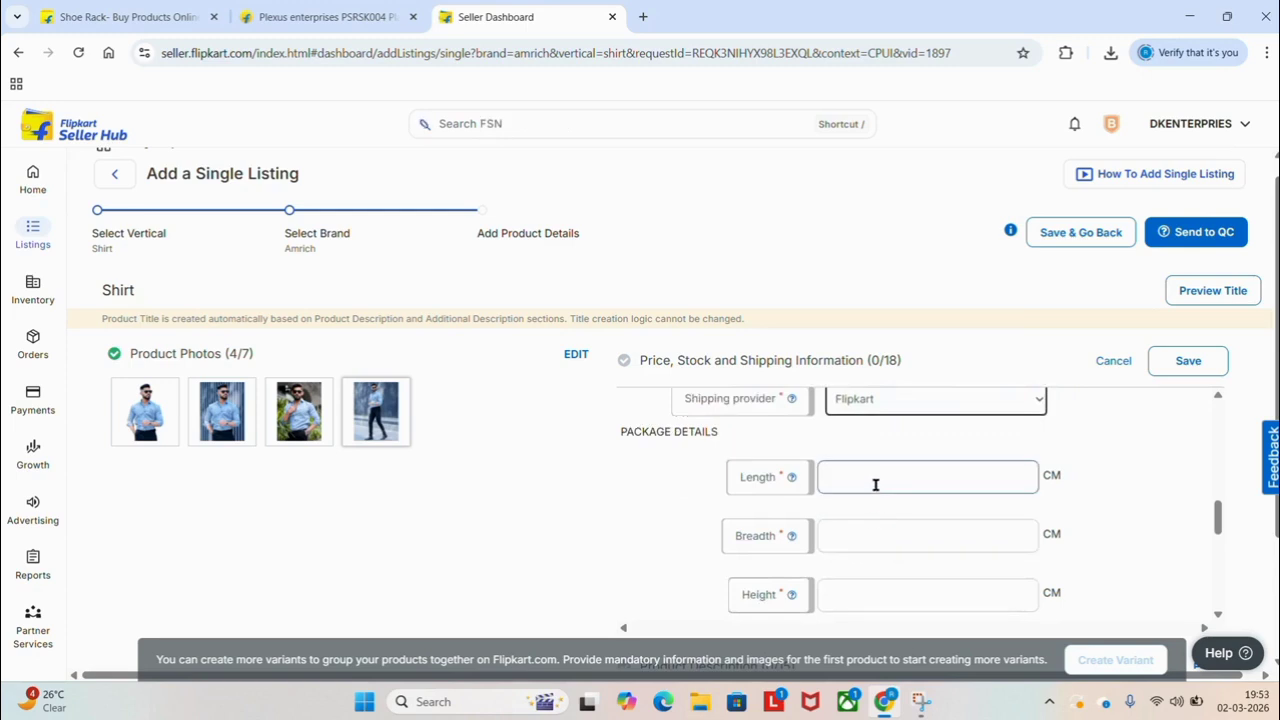
click(875, 485)
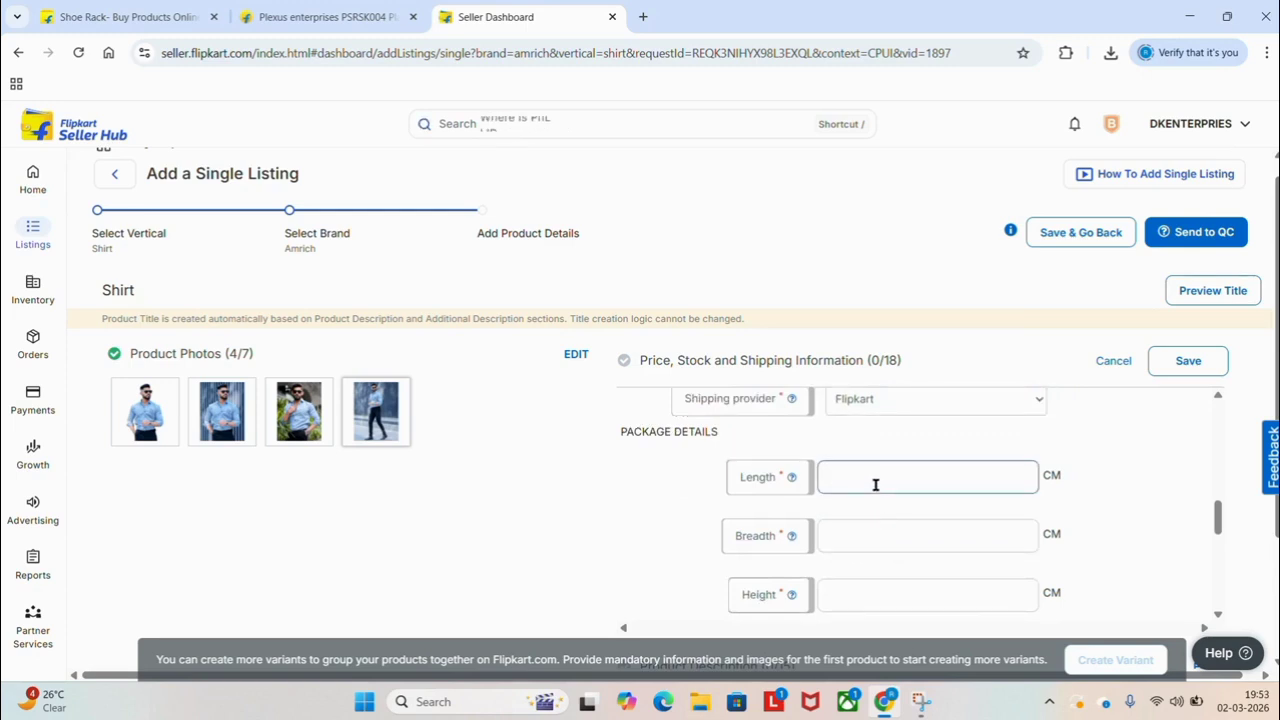
scroll(875, 485, down, 1)
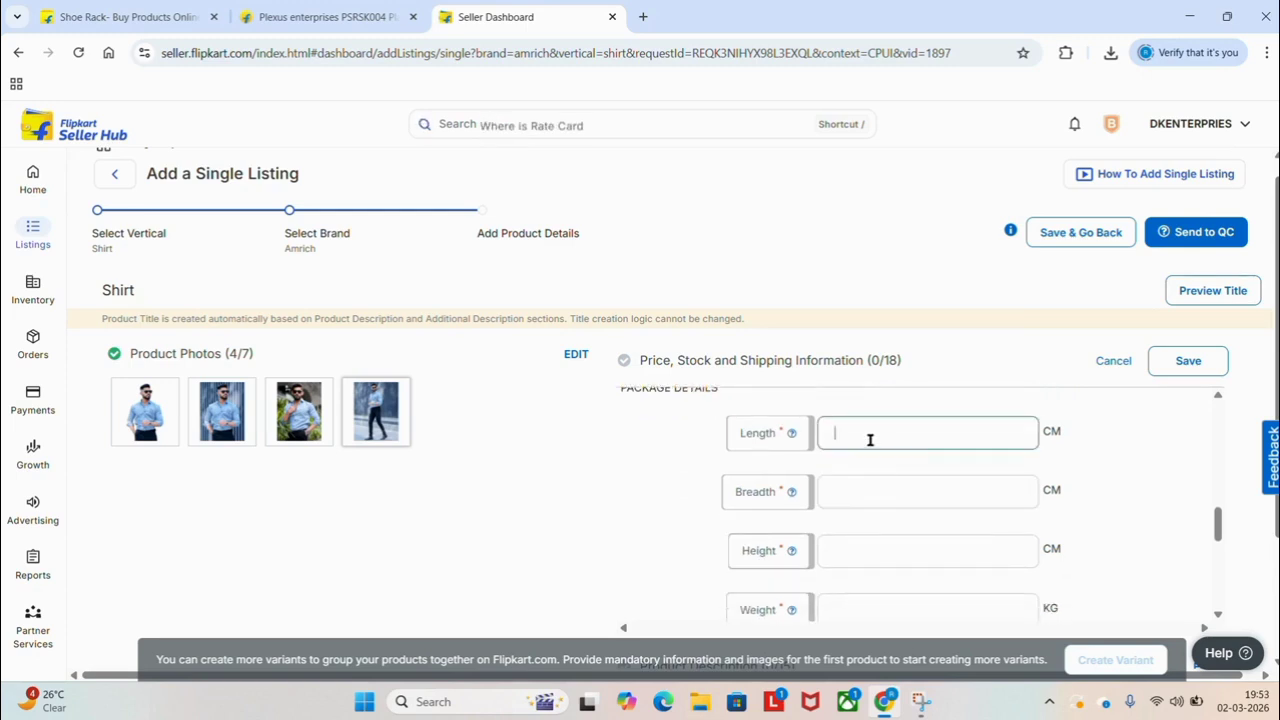
text(0)
click(875, 491)
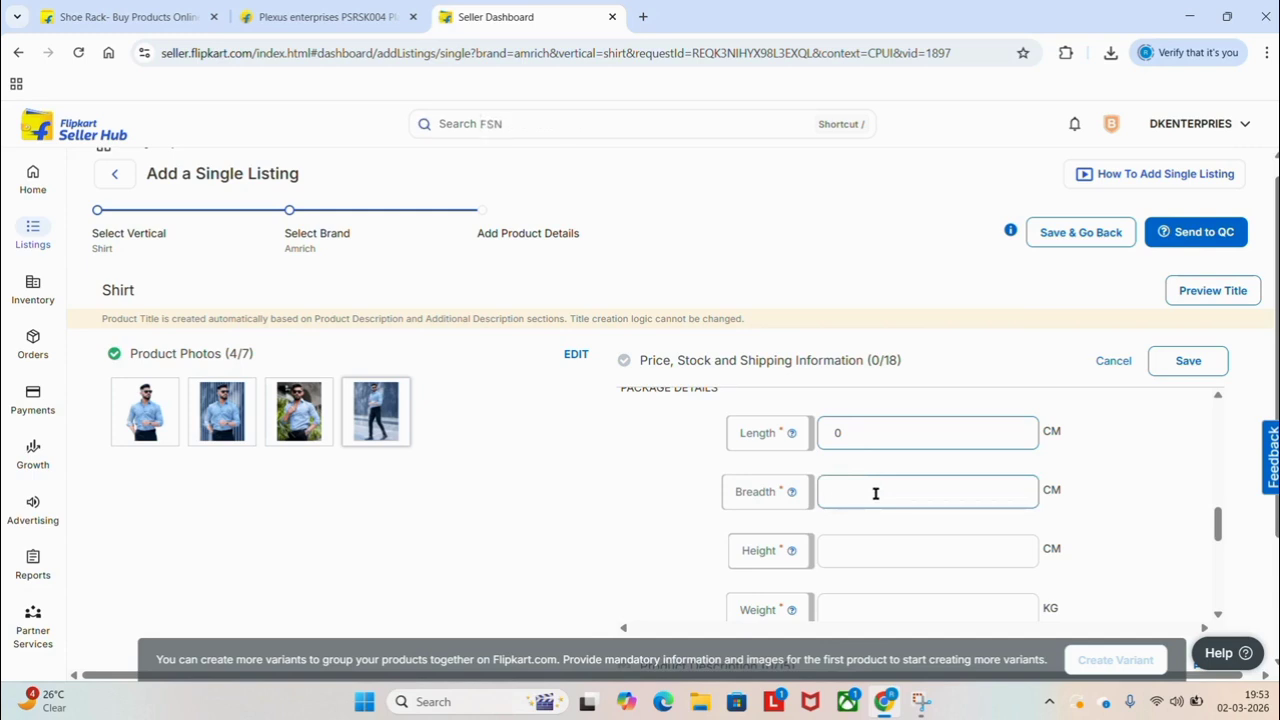
text(0)
text(0)
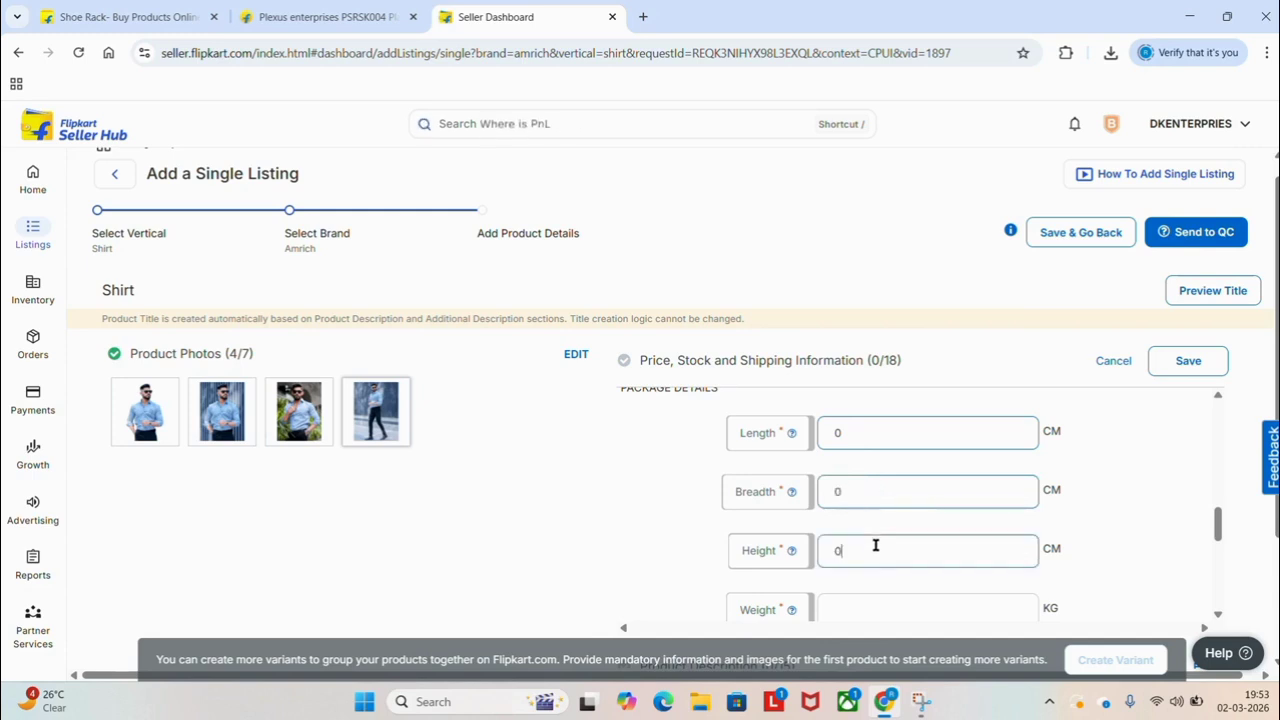
click(883, 608)
scroll(883, 608, down, 1)
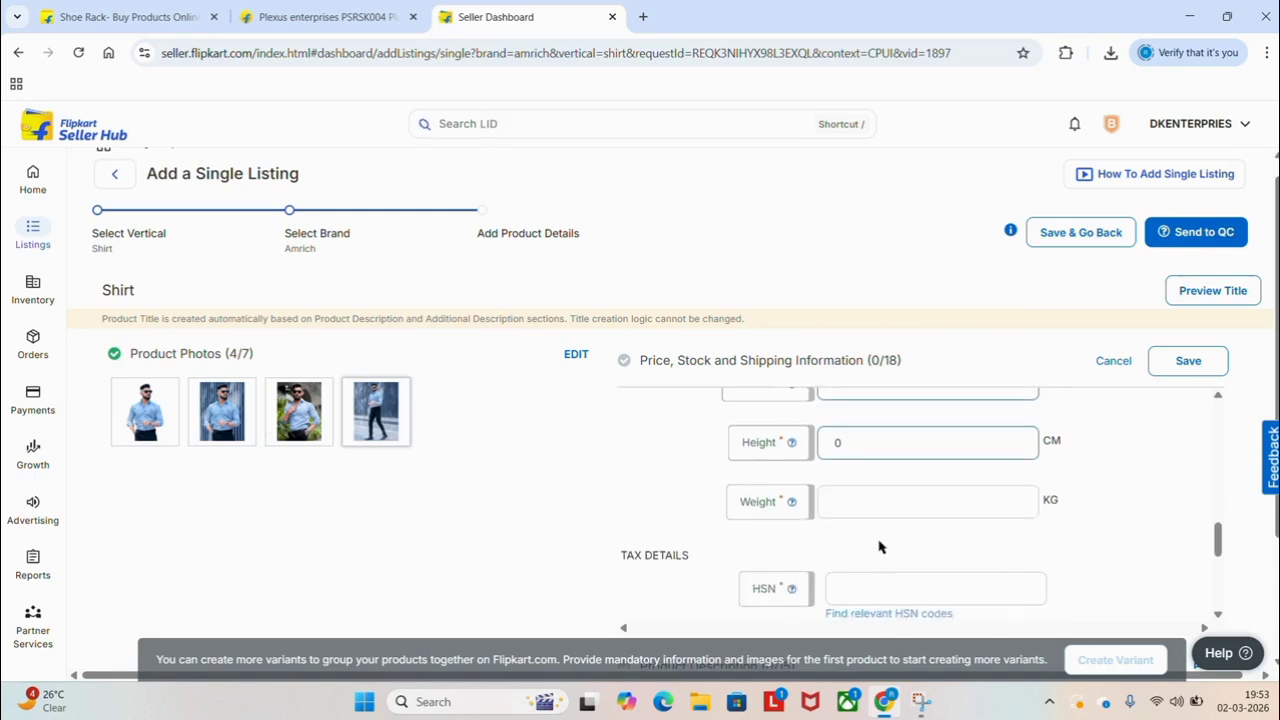
text(0)
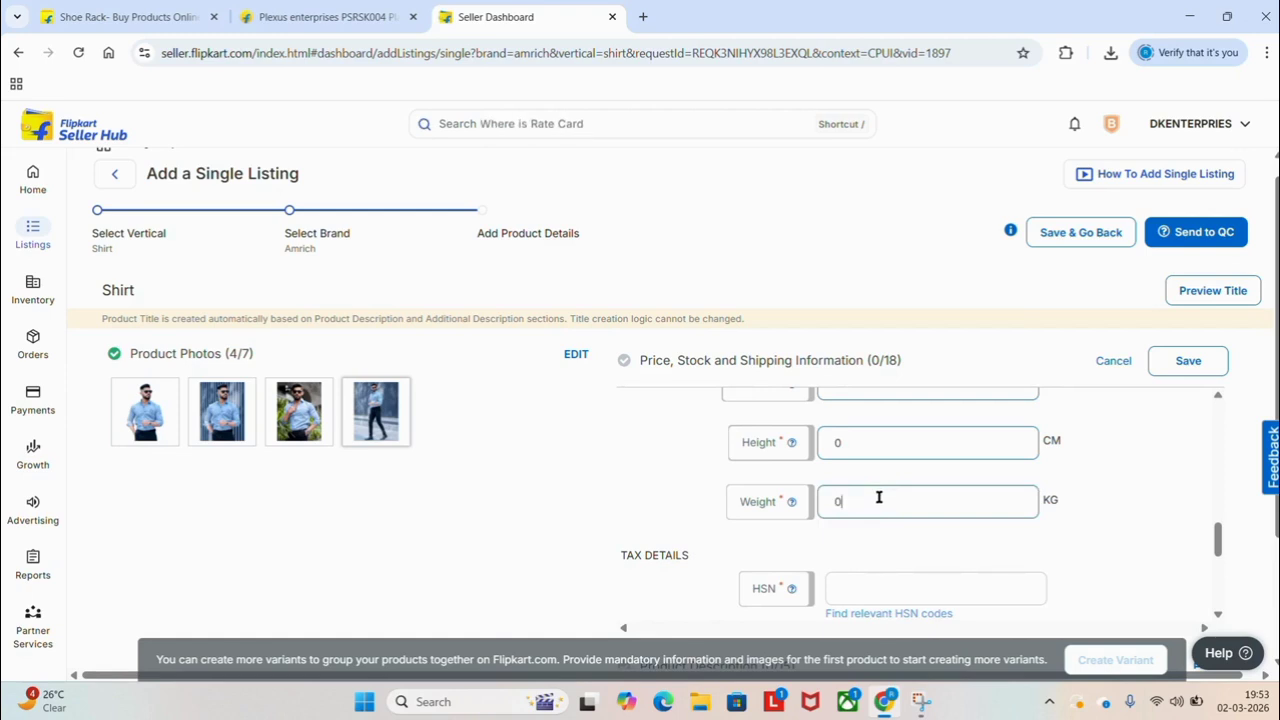
Fill in the tax details with HSN code 6205 and tax code GST_APPAREL.
click(876, 597)
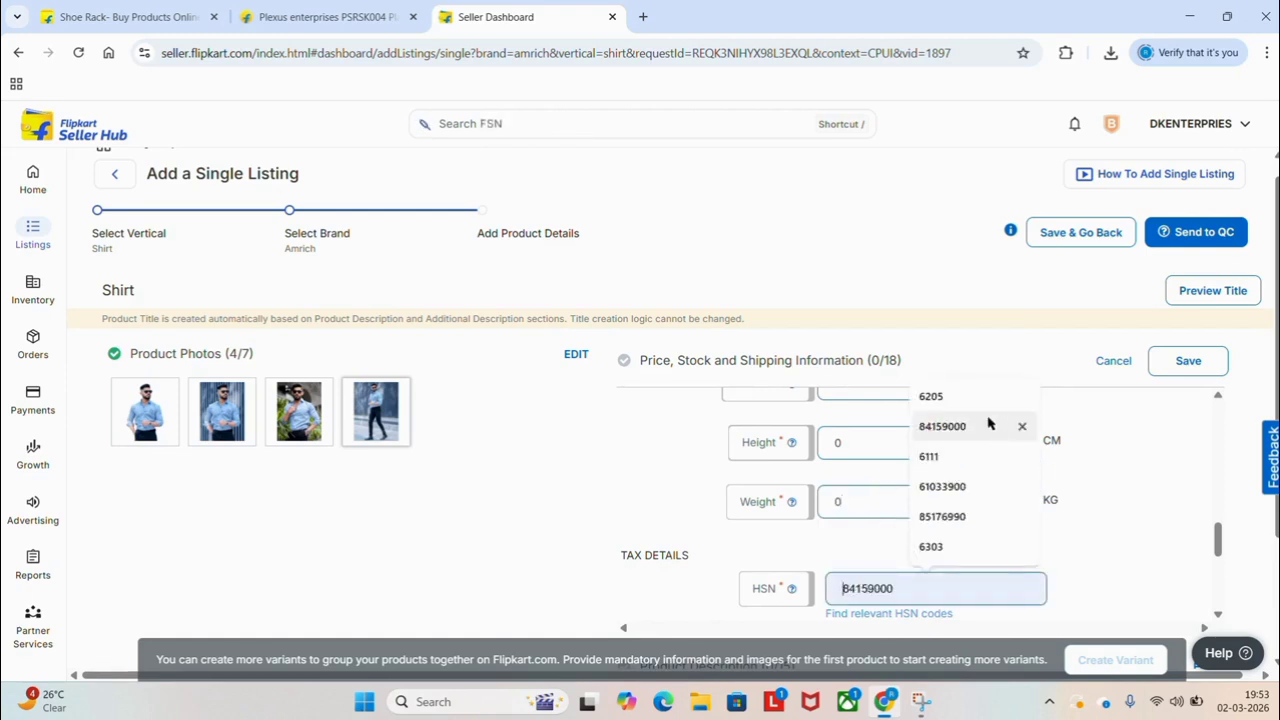
click(978, 404)
scroll(845, 535, down, 1)
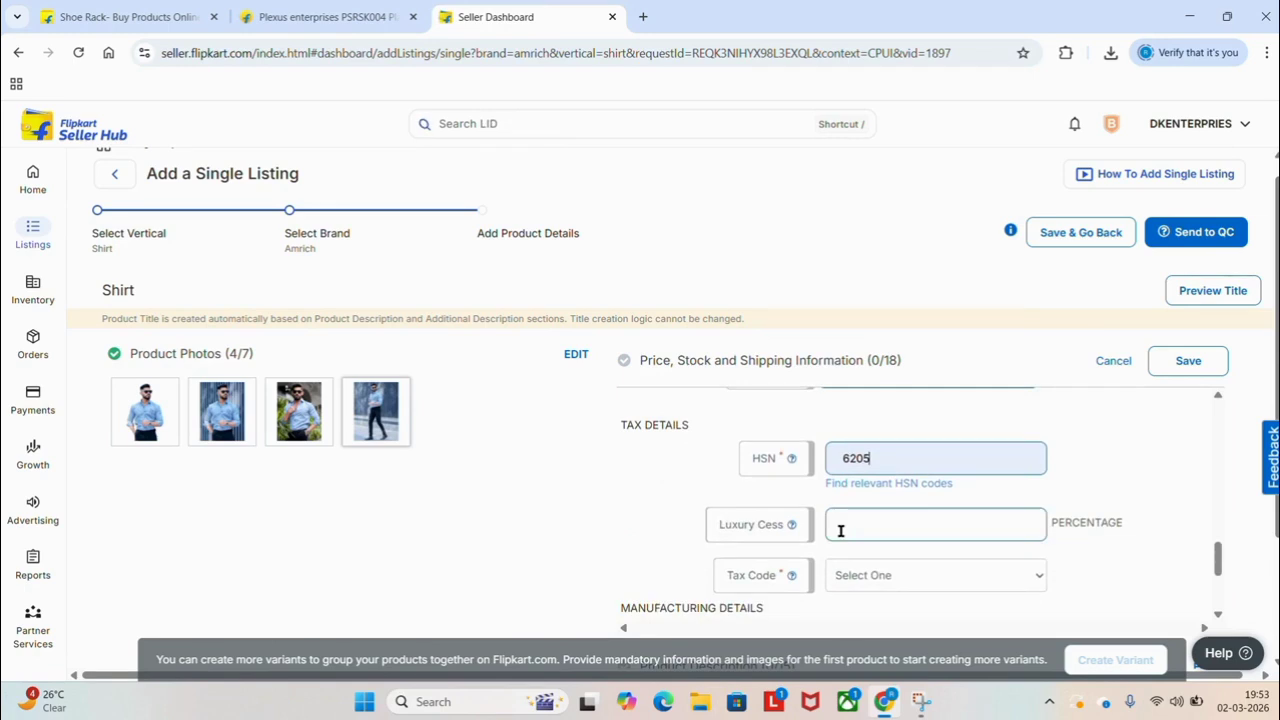
mouse_move(793, 580)
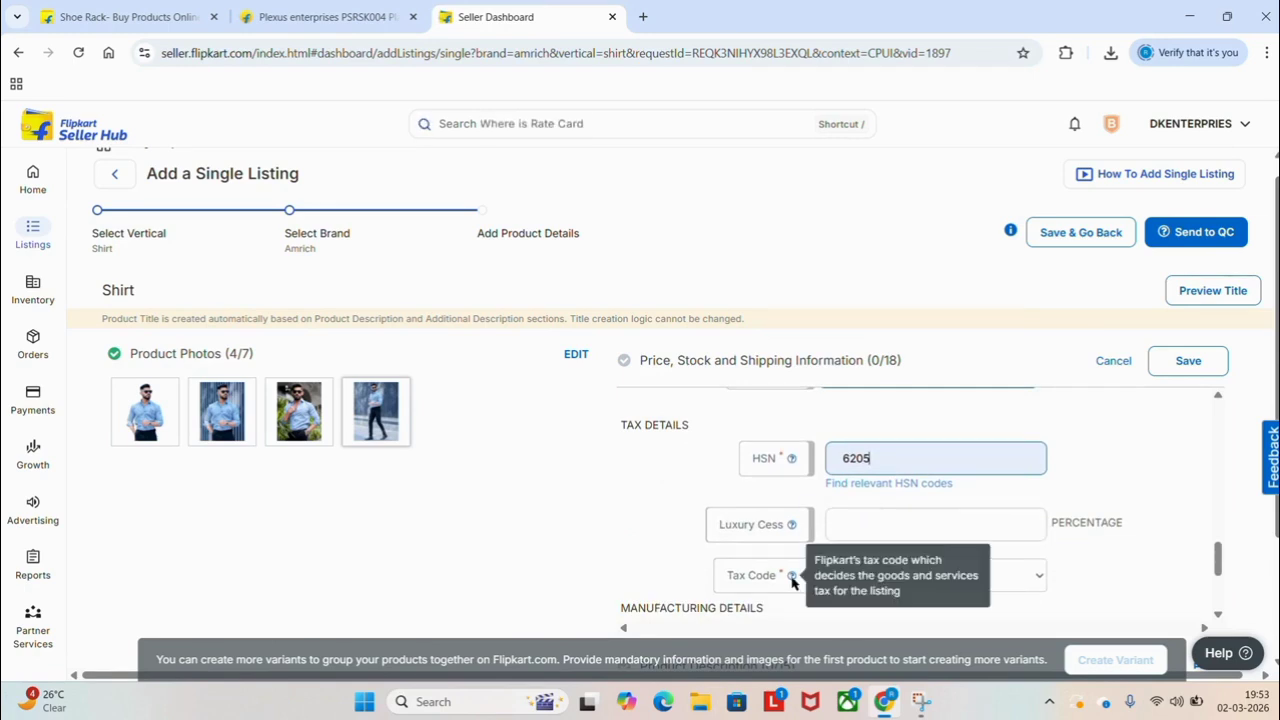
scroll(793, 578, down, 1)
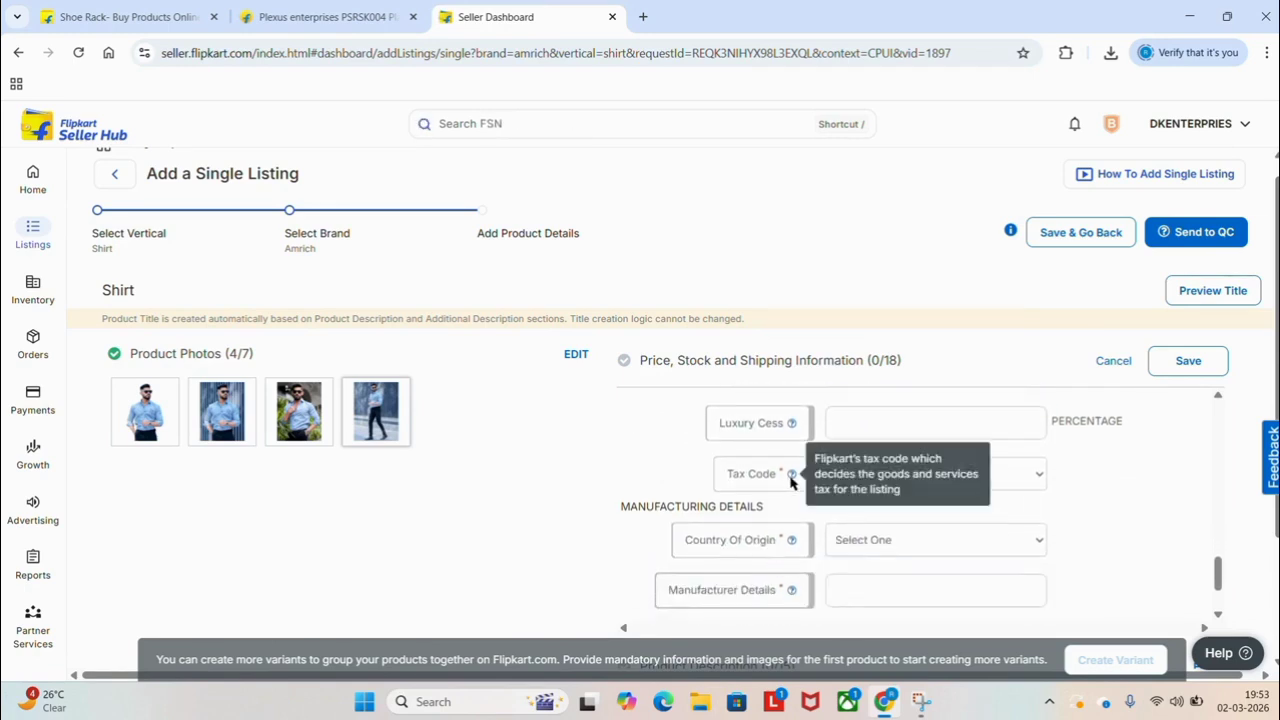
click(868, 488)
click(903, 209)
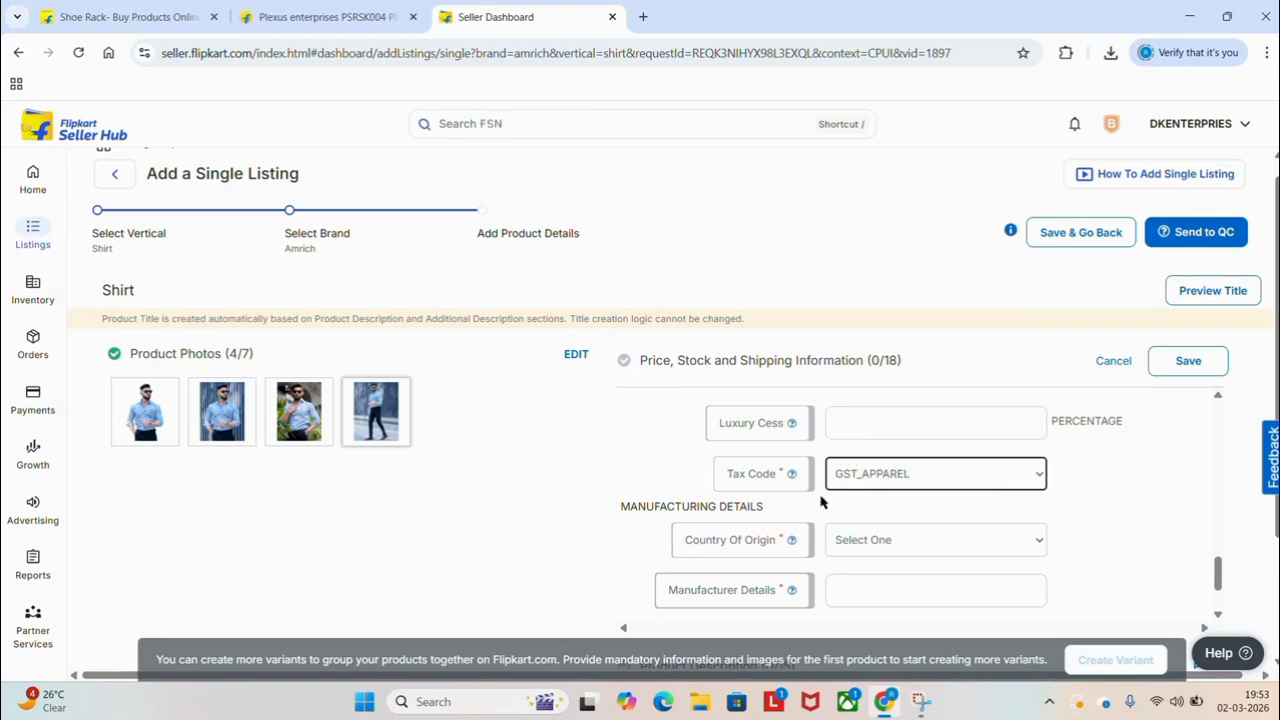
Set the country of origin to India in the manufacturing details.
click(858, 545)
scroll(876, 401, down, 5)
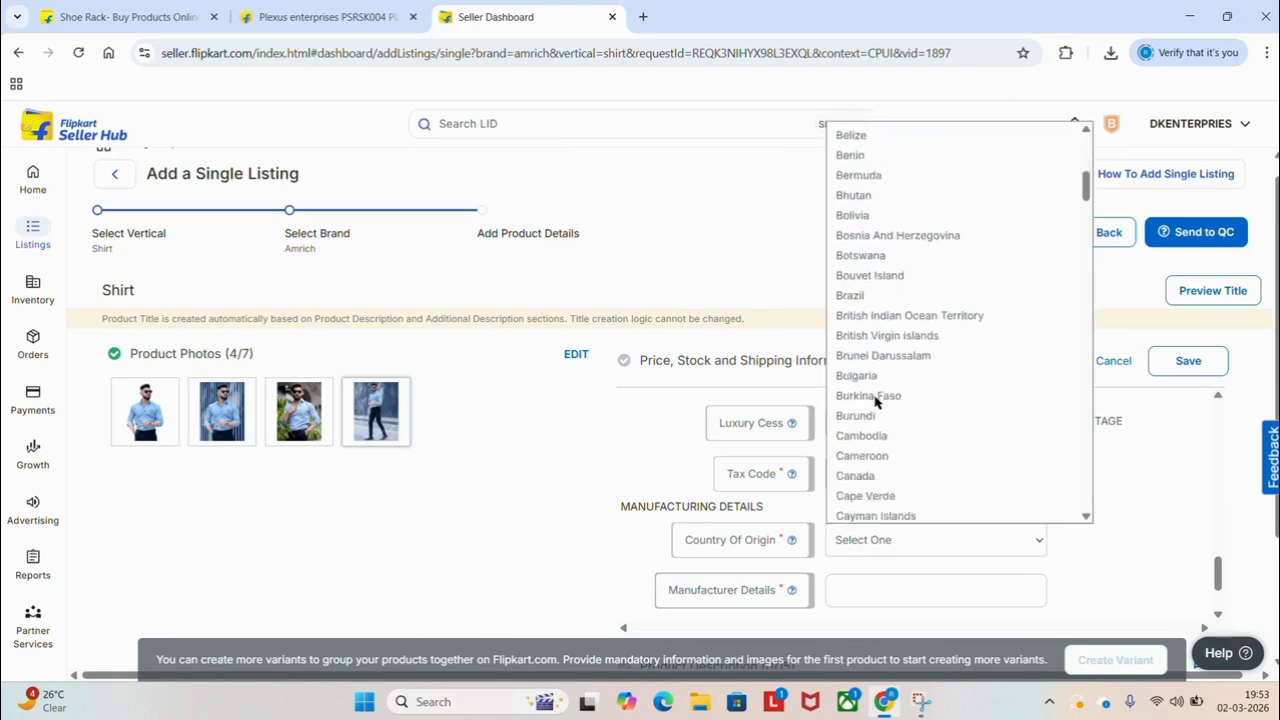
scroll(876, 401, down, 12)
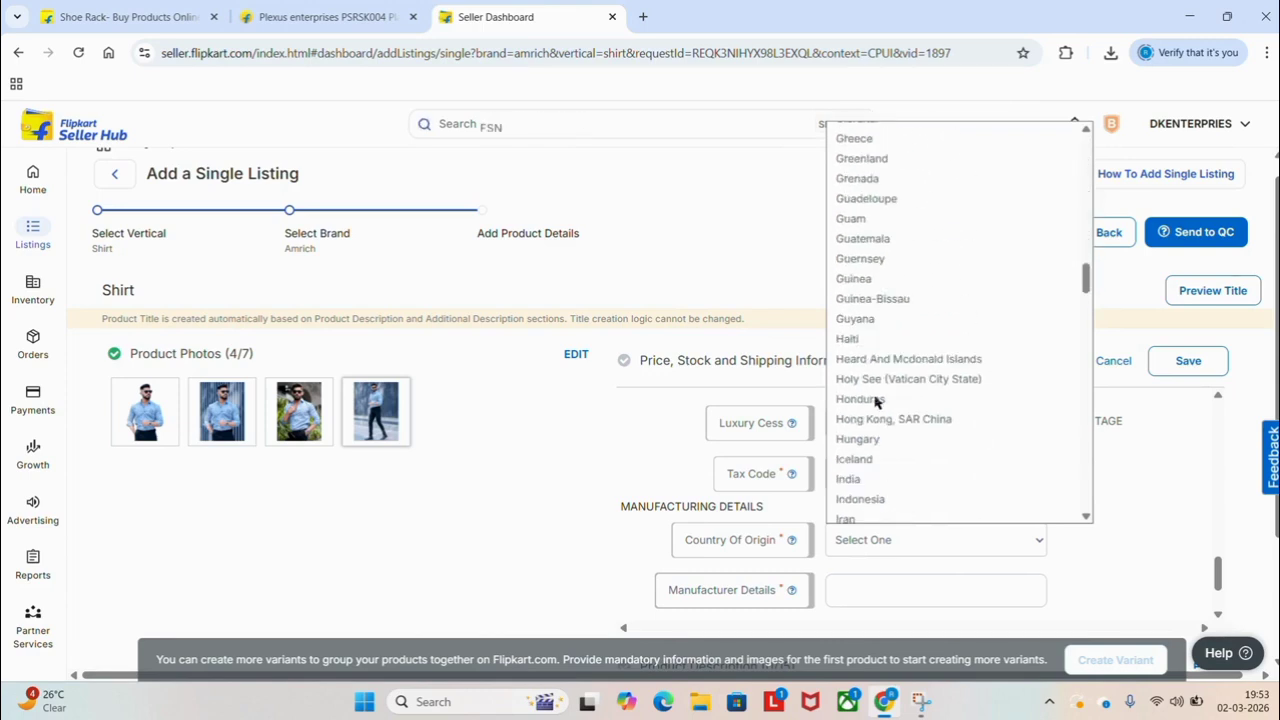
scroll(876, 401, down, 5)
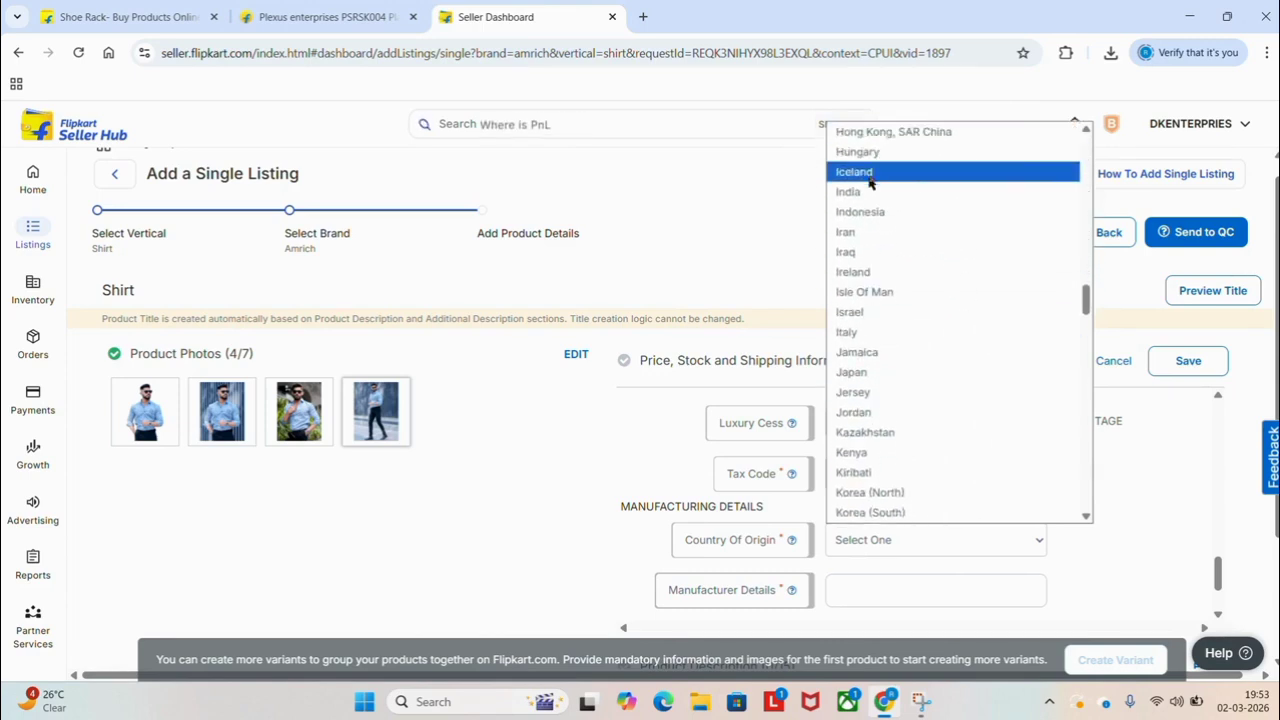
click(866, 191)
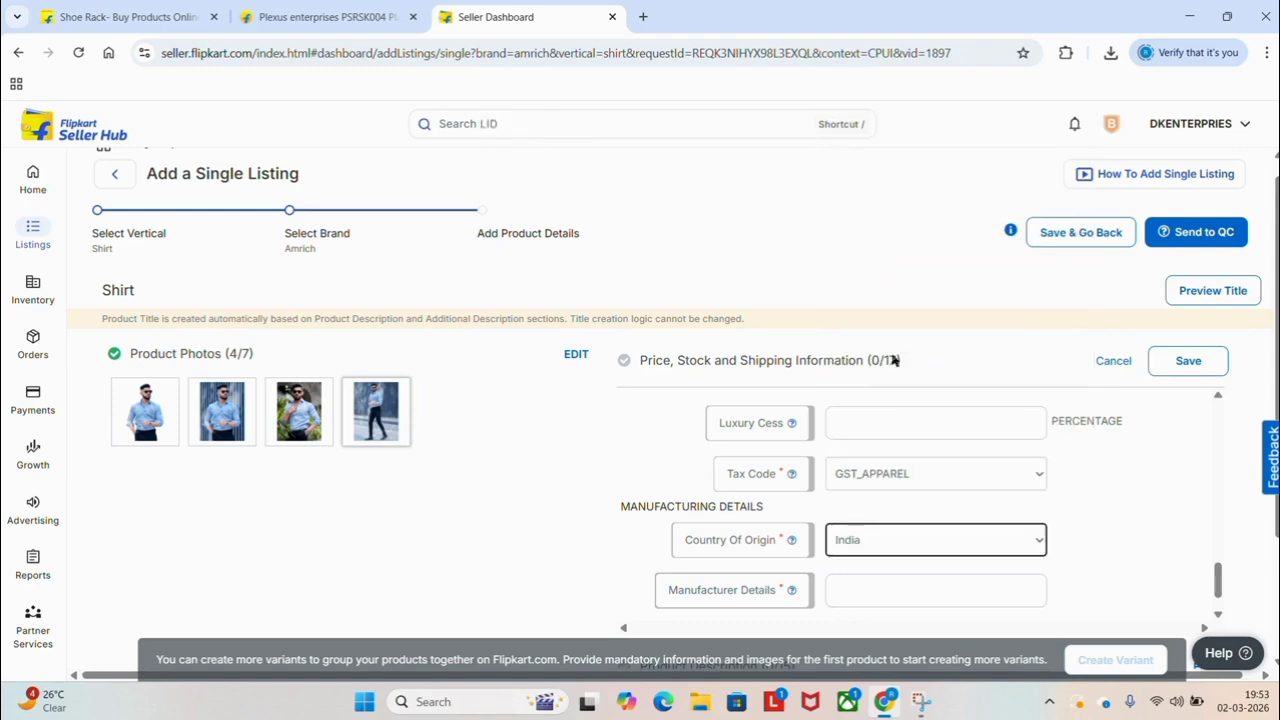
Enter DK.Enterprises as both the manufacturer and packer details, and save the price, stock and shipping information.
click(912, 587)
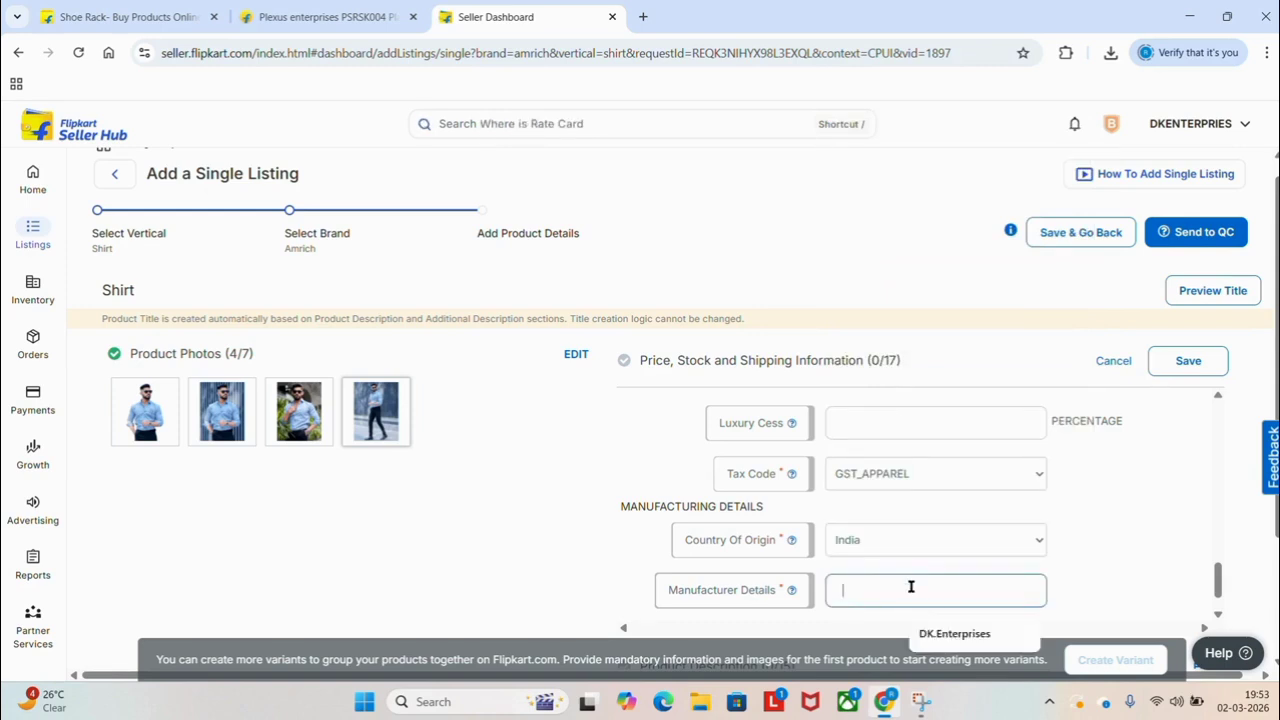
click(929, 634)
scroll(935, 638, down, 1)
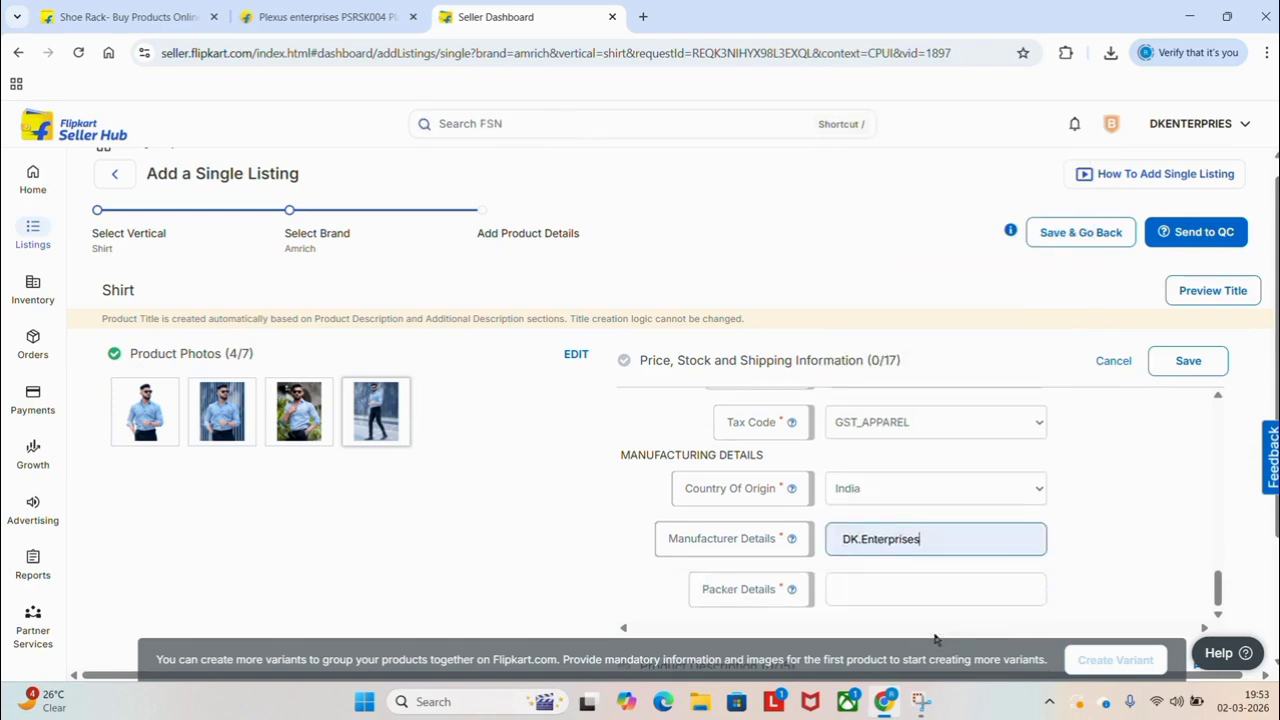
click(890, 592)
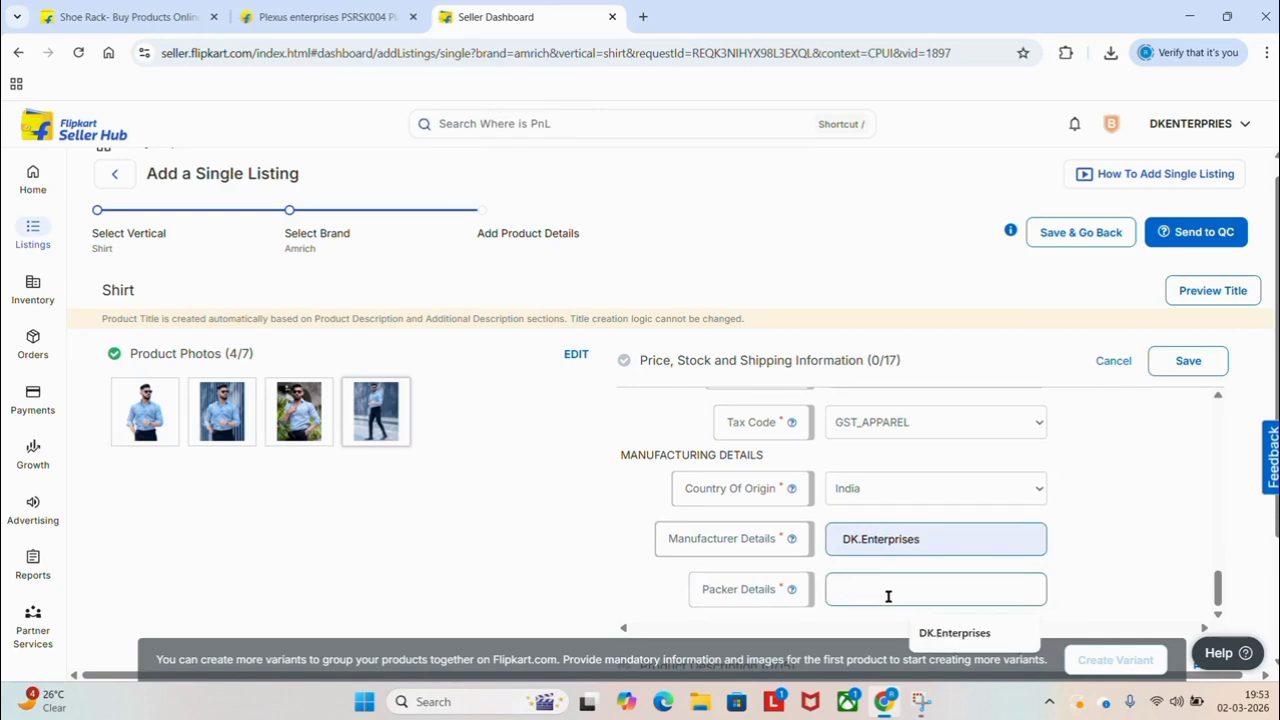
click(925, 638)
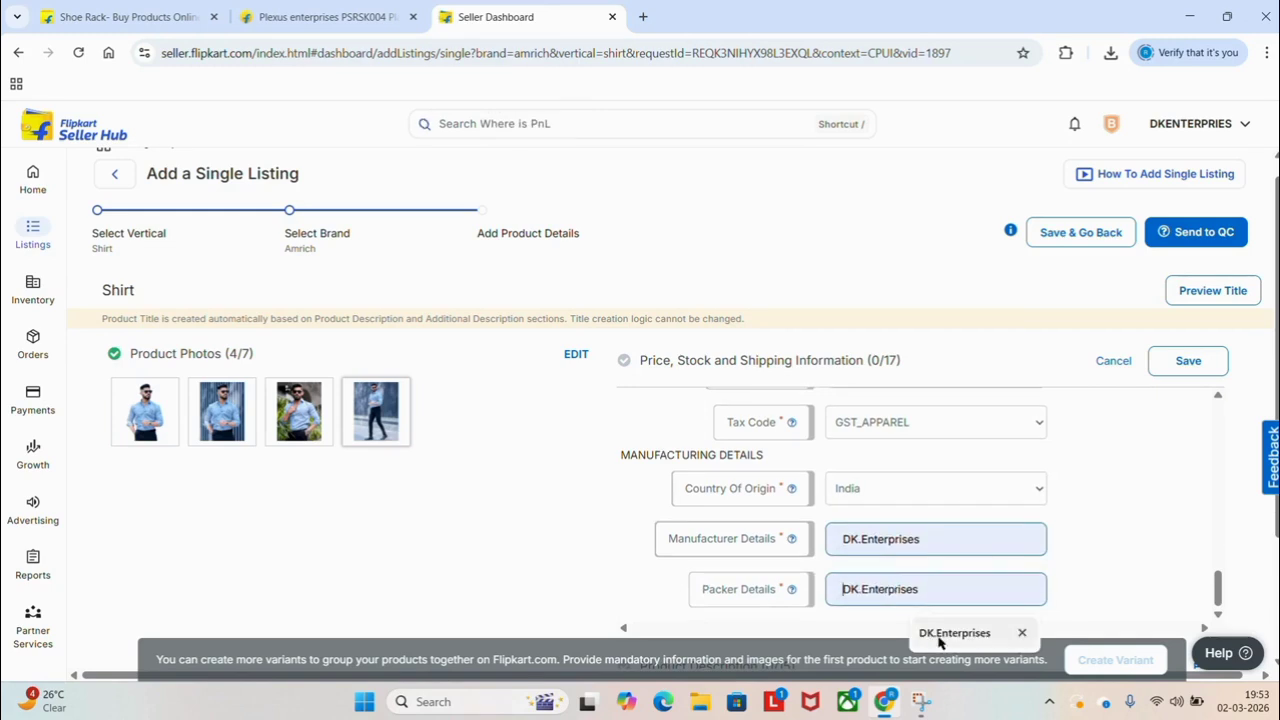
click(1187, 362)
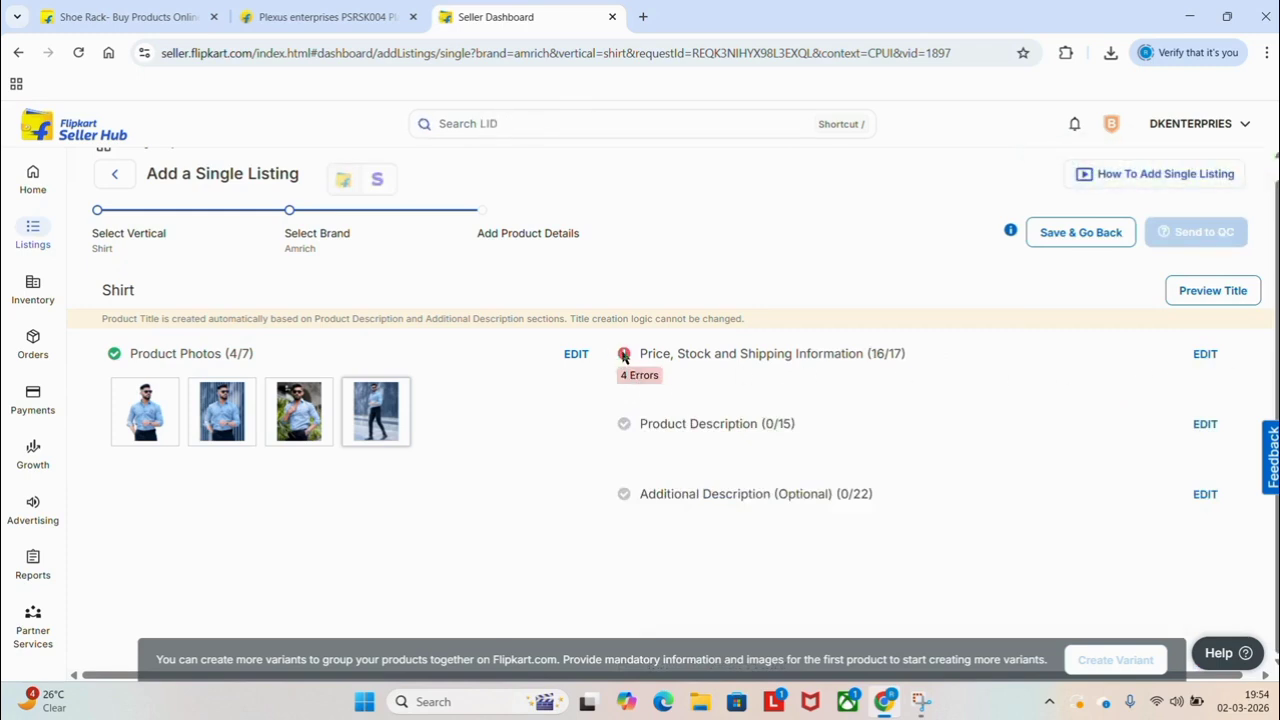
drag(631, 375, 592, 366)
click(576, 354)
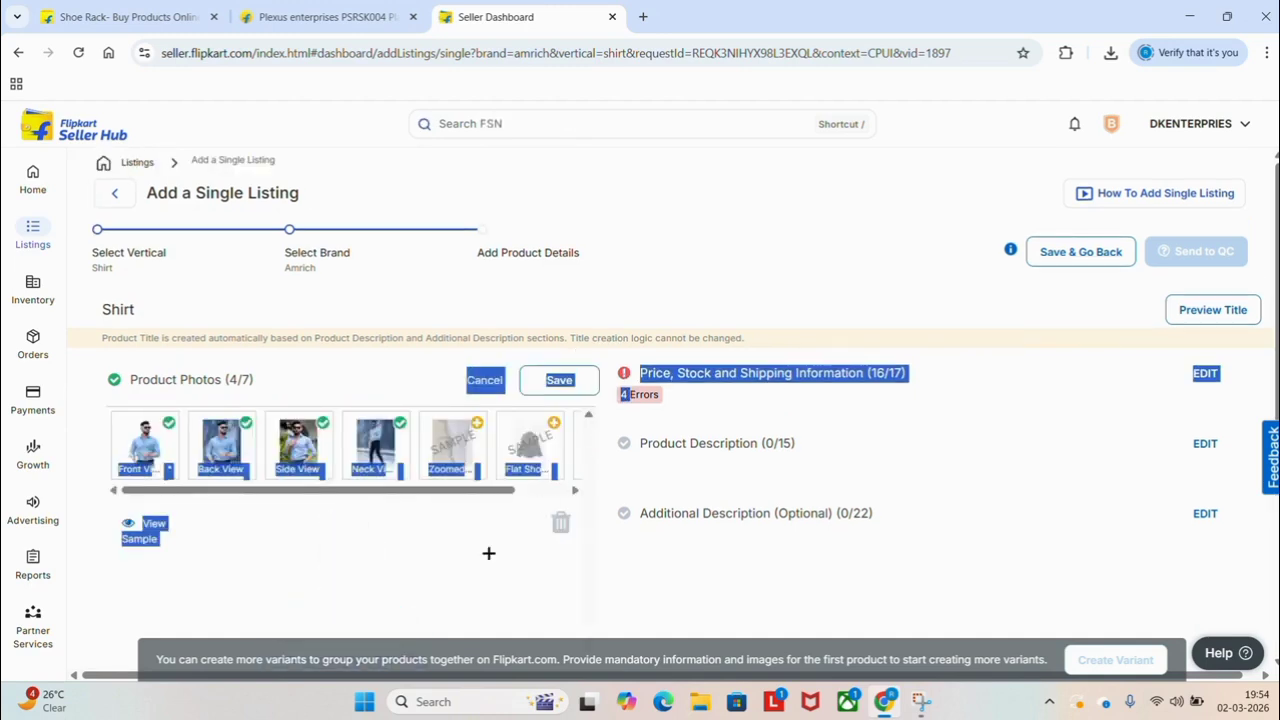
click(1196, 399)
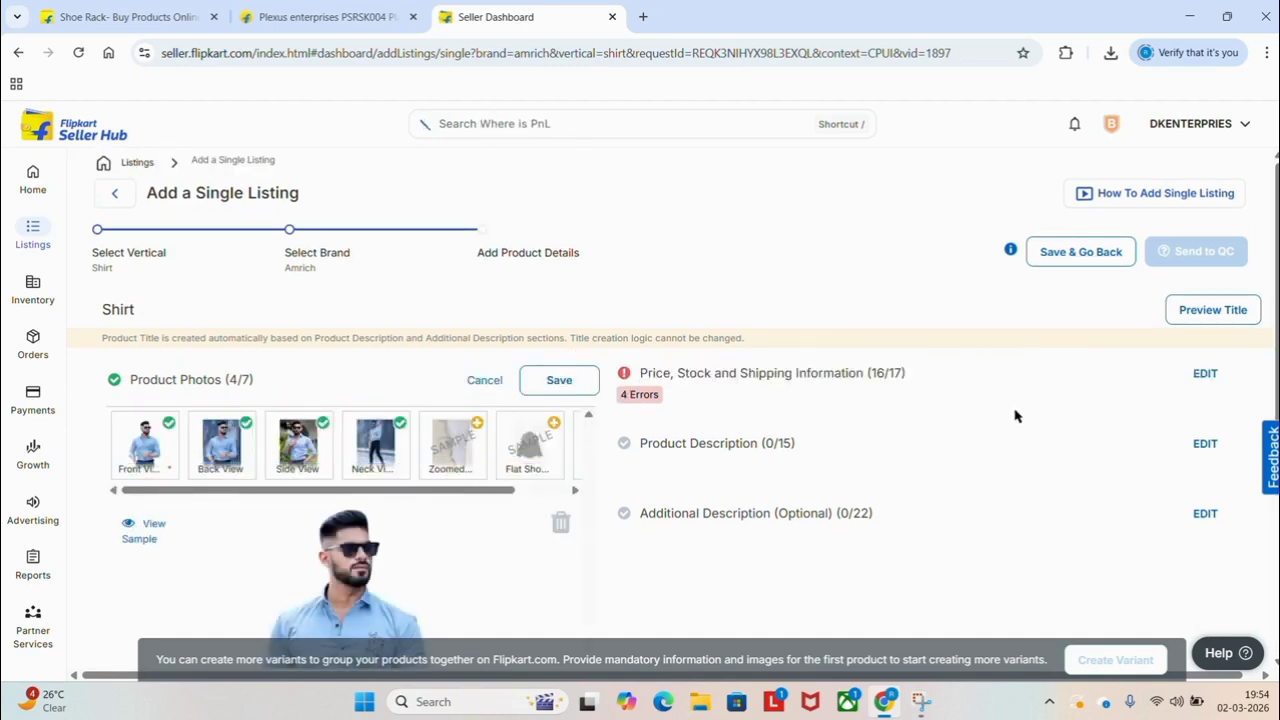
click(571, 380)
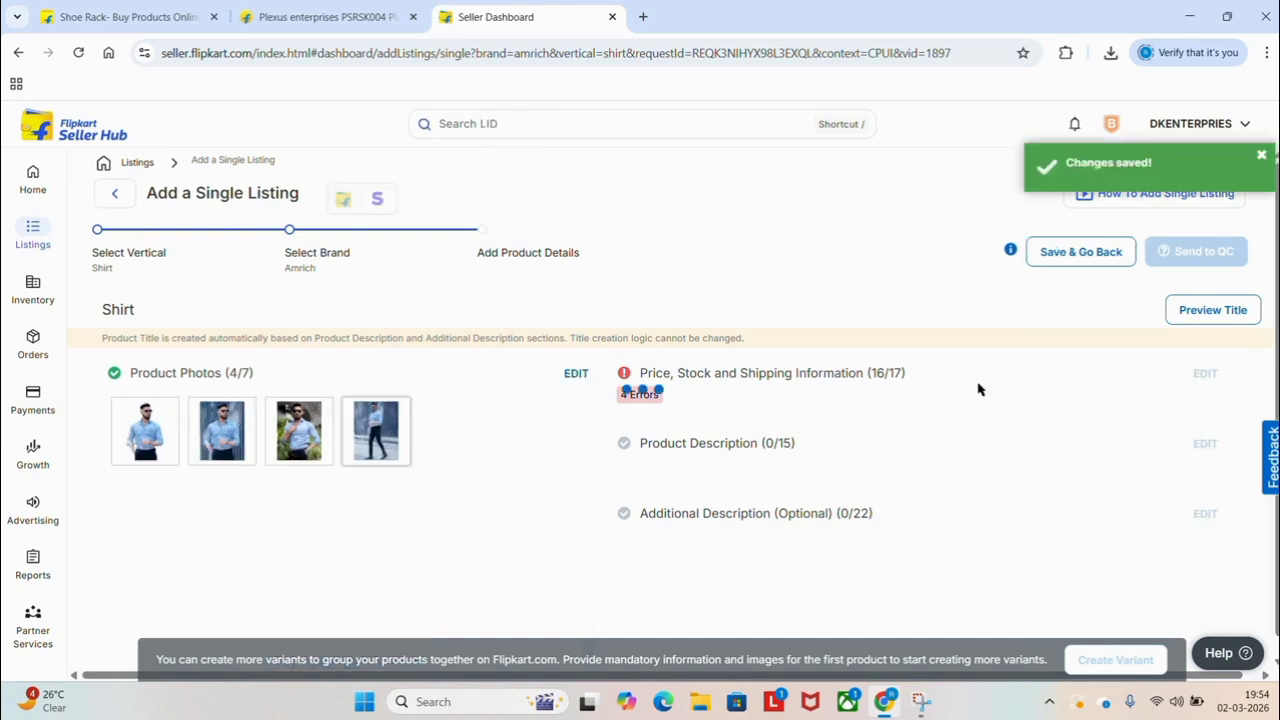
Reopen the price, stock and shipping information, review its package, tax and manufacturing fields for errors, and save the section.
click(1205, 374)
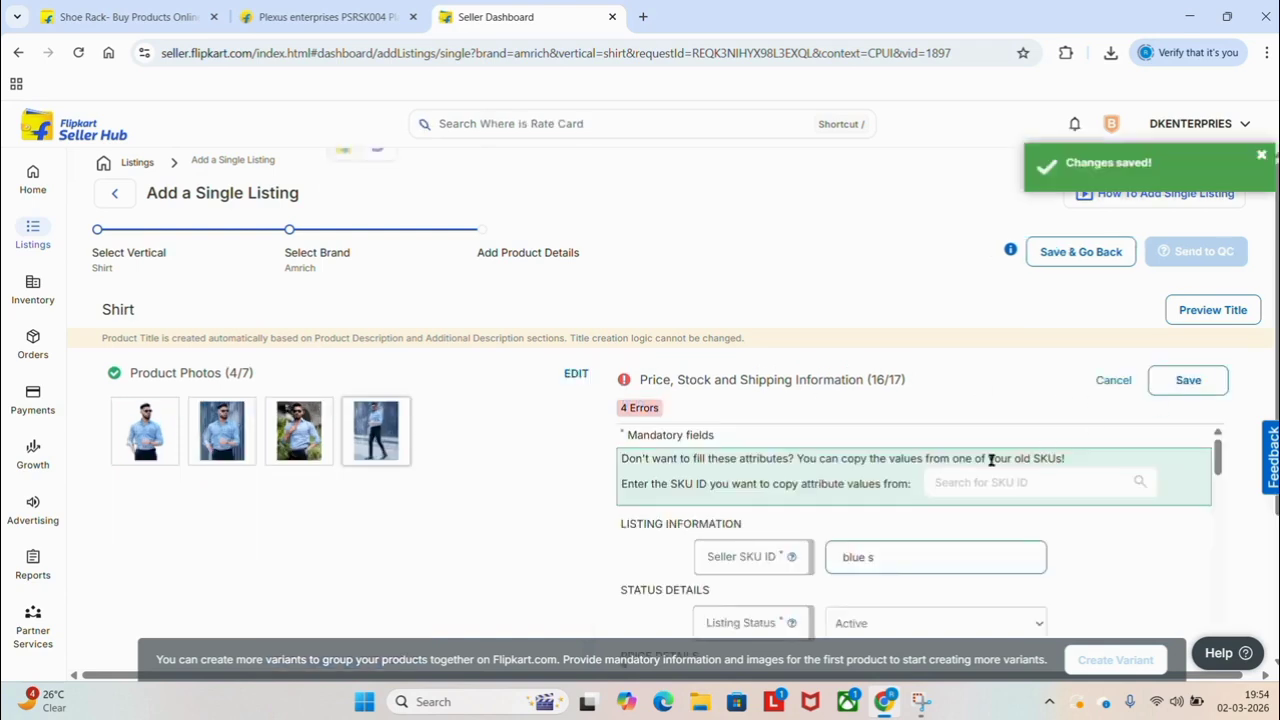
scroll(991, 462, down, 2)
scroll(990, 458, up, 2)
scroll(992, 466, down, 1)
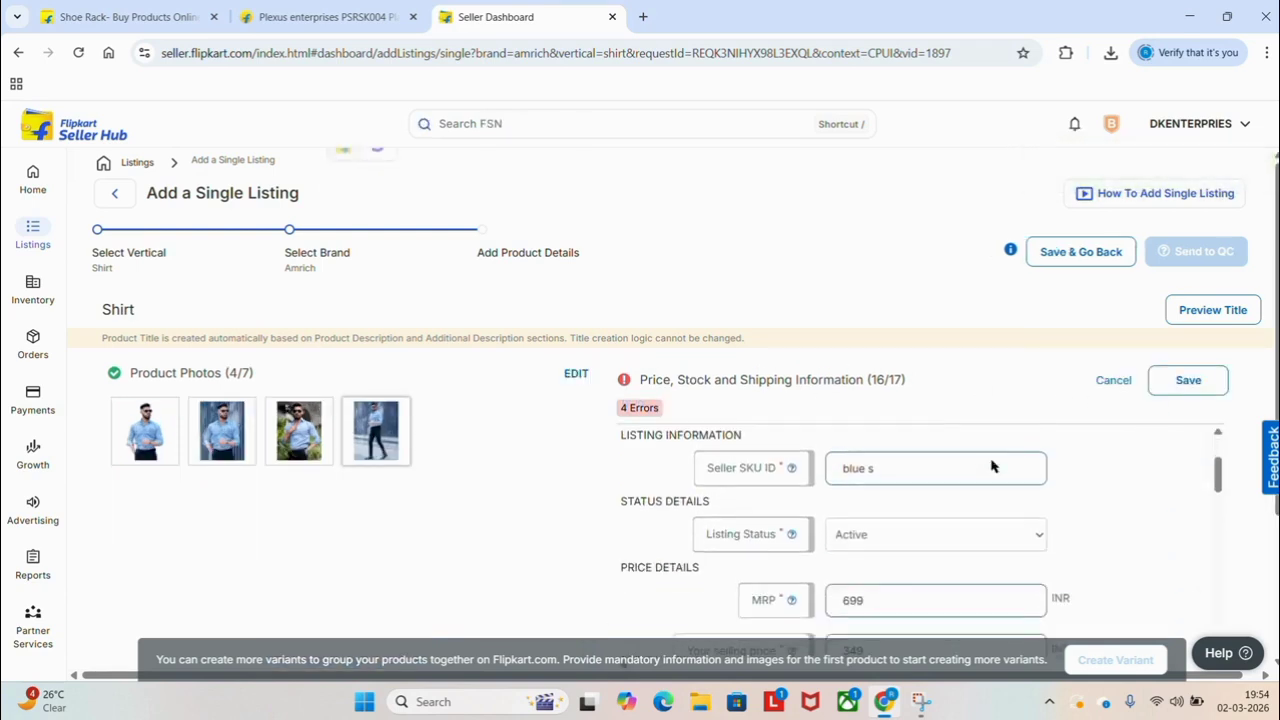
scroll(991, 466, down, 6)
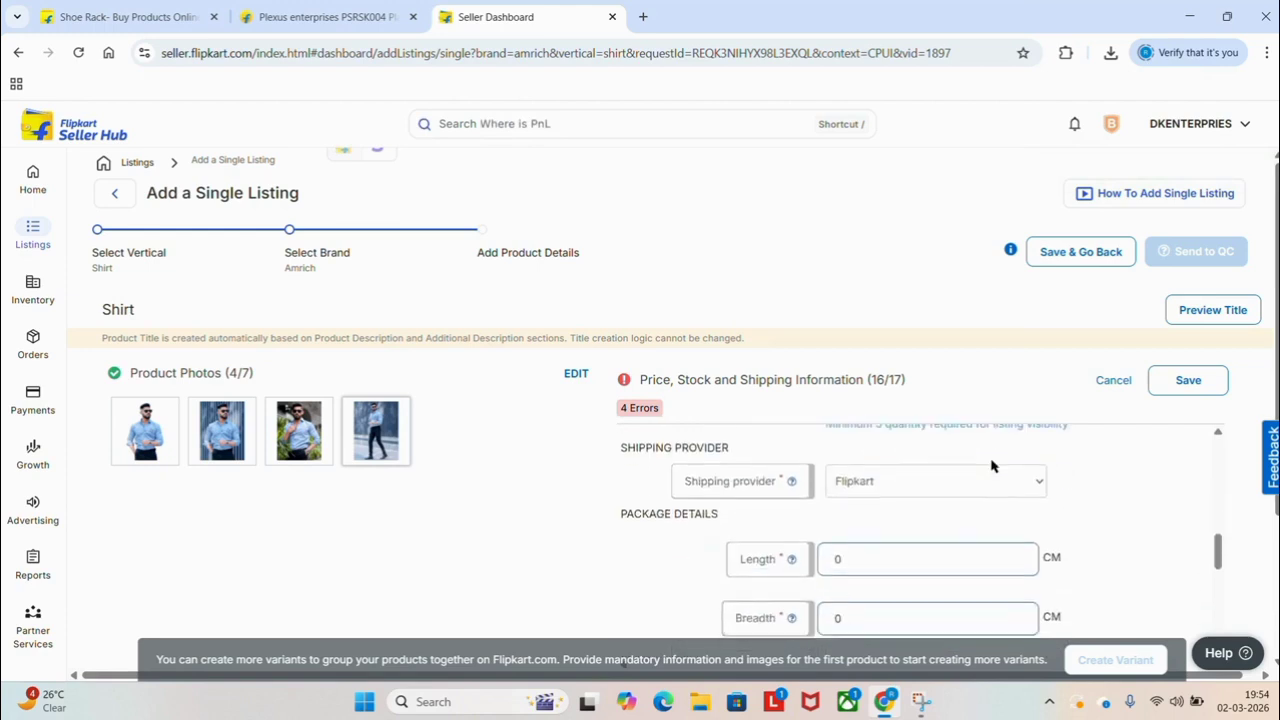
scroll(991, 463, down, 5)
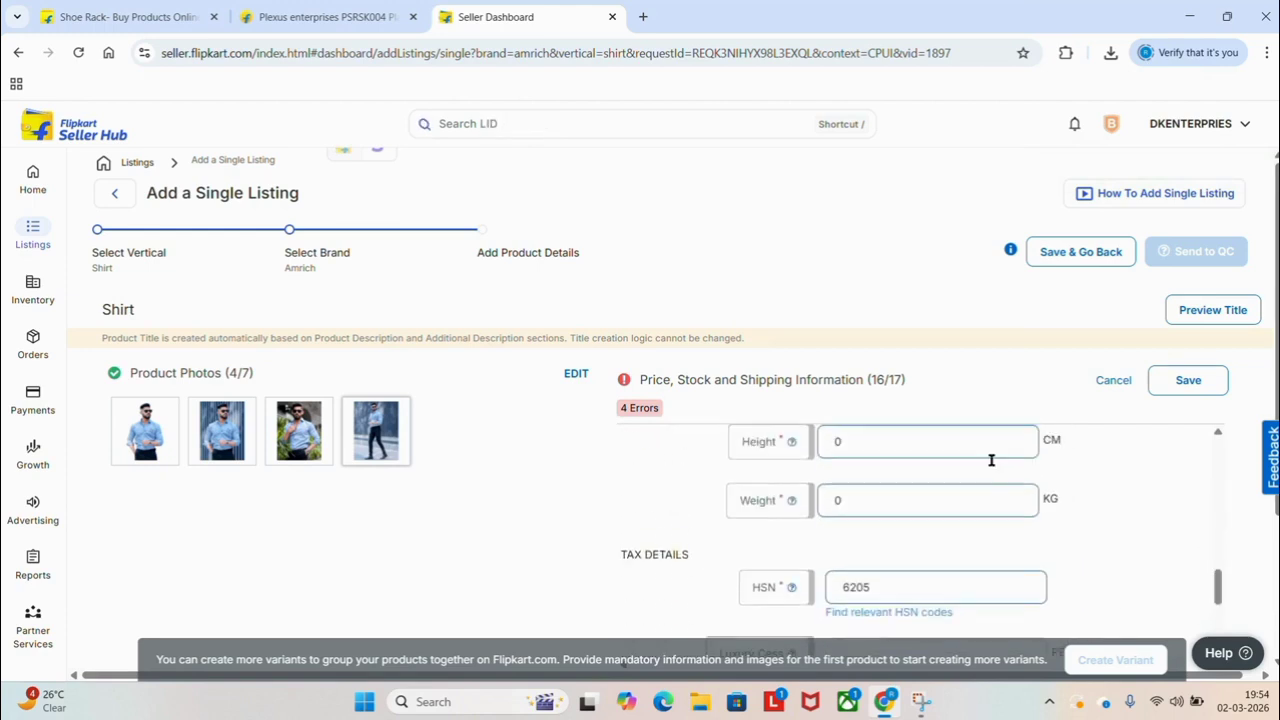
scroll(991, 460, up, 3)
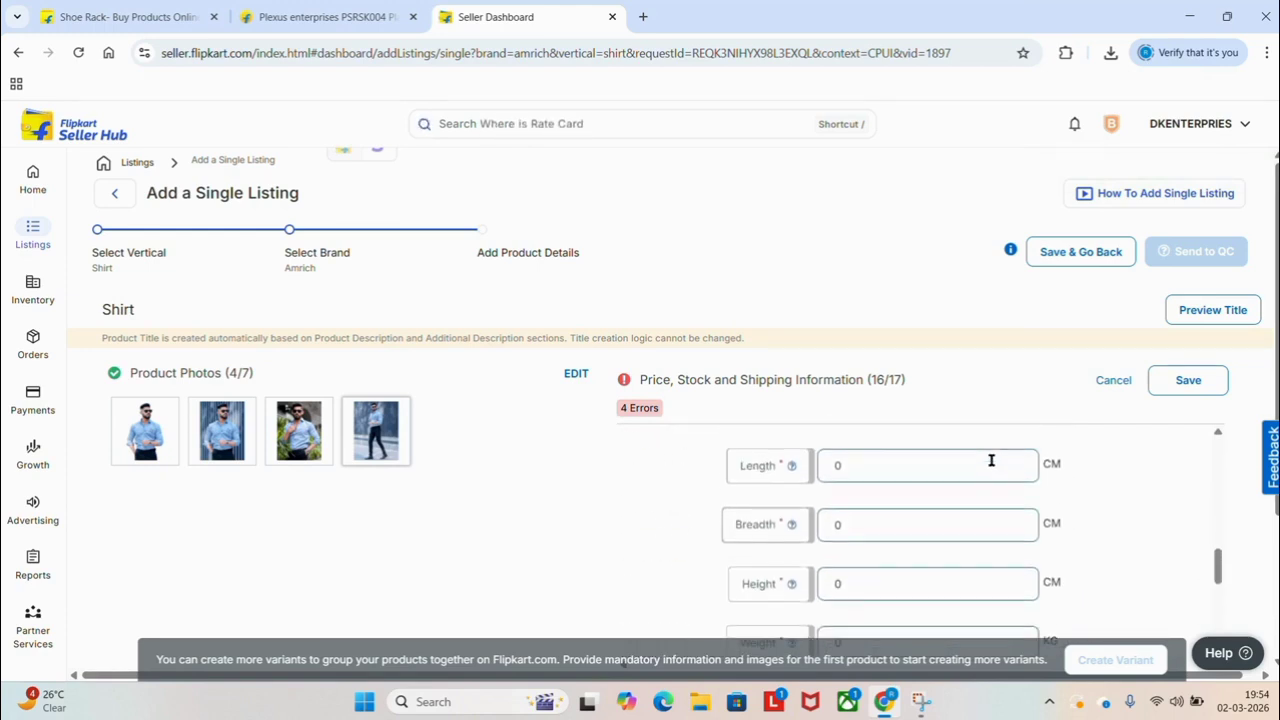
scroll(991, 460, down, 1)
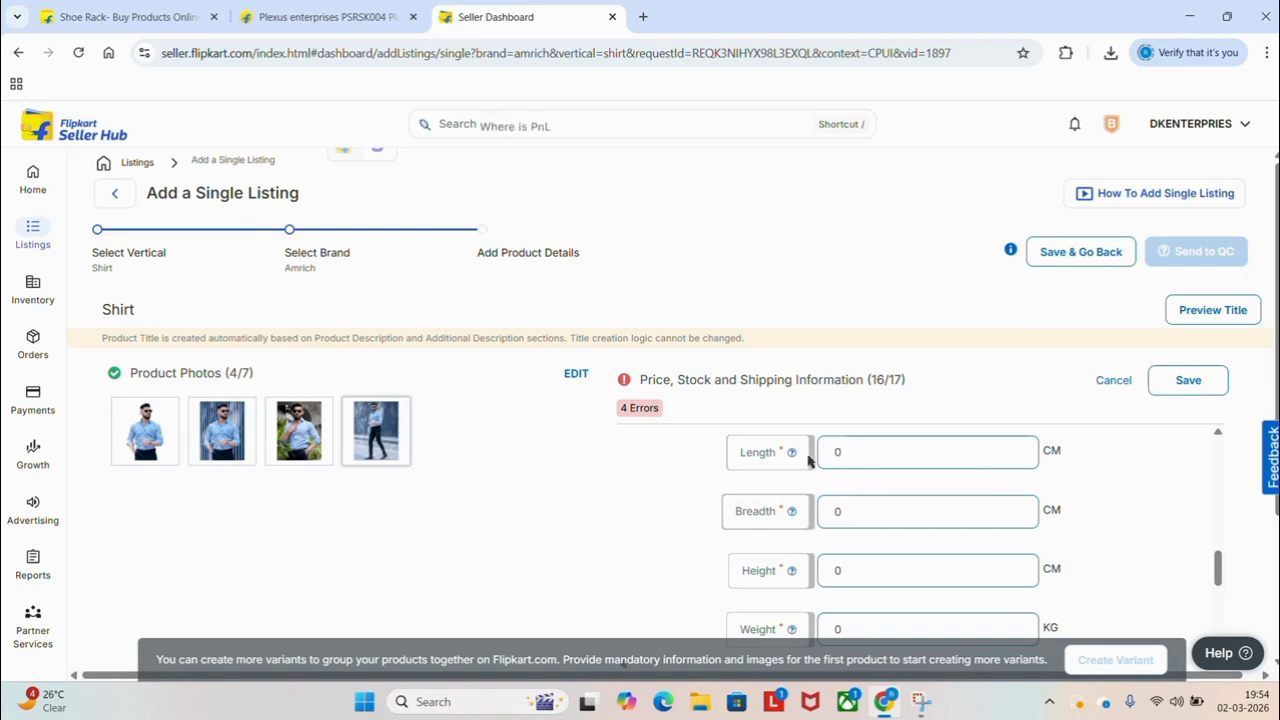
scroll(858, 585, down, 2)
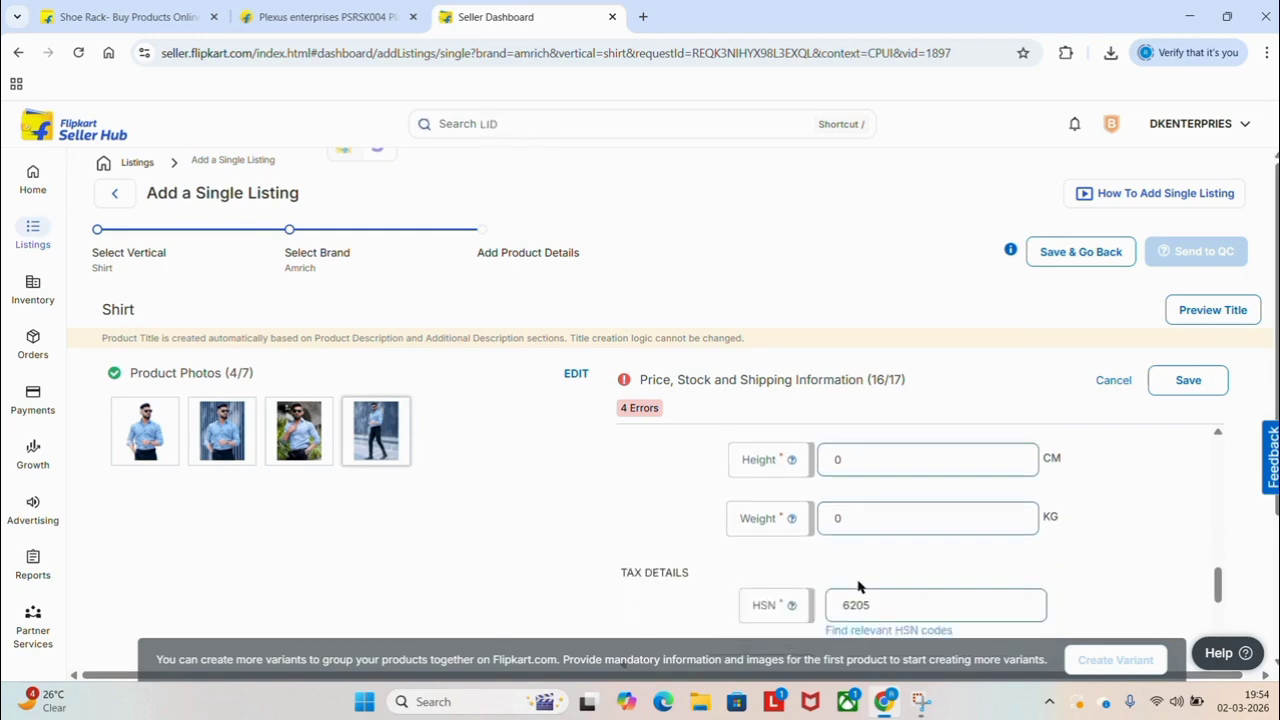
scroll(858, 585, up, 1)
scroll(858, 583, down, 3)
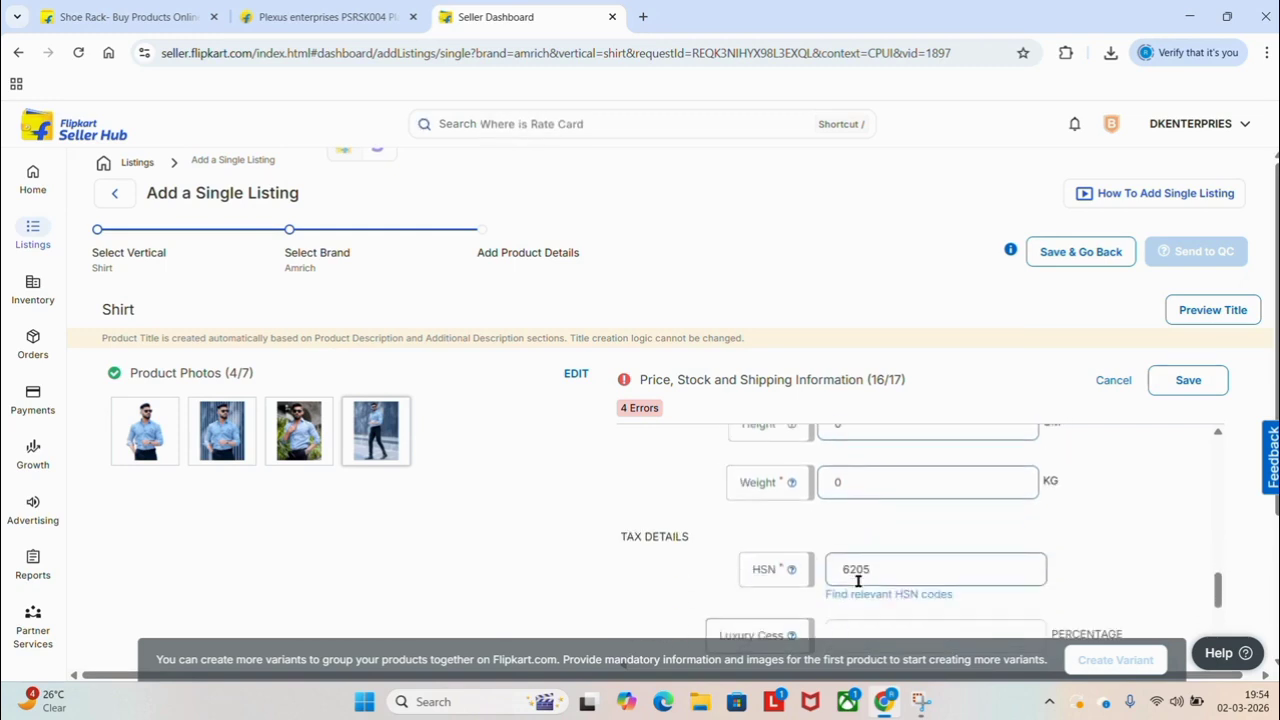
scroll(858, 587, down, 1)
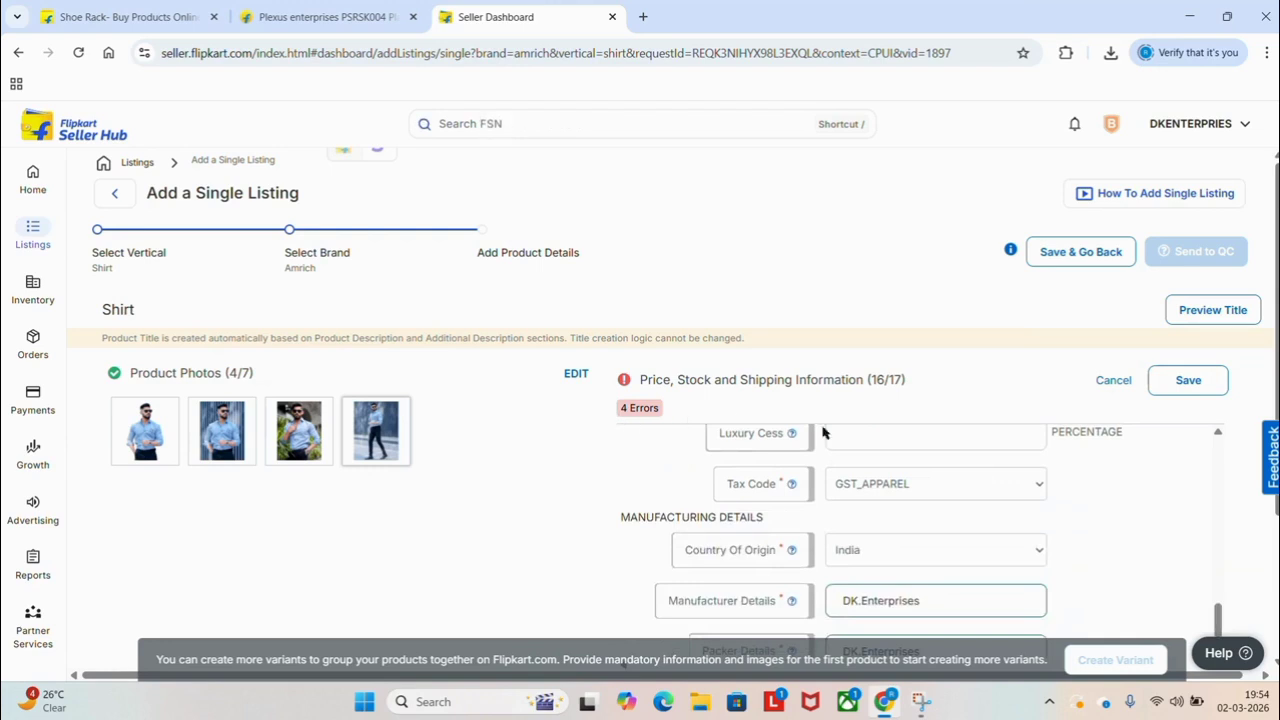
scroll(969, 506, down, 1)
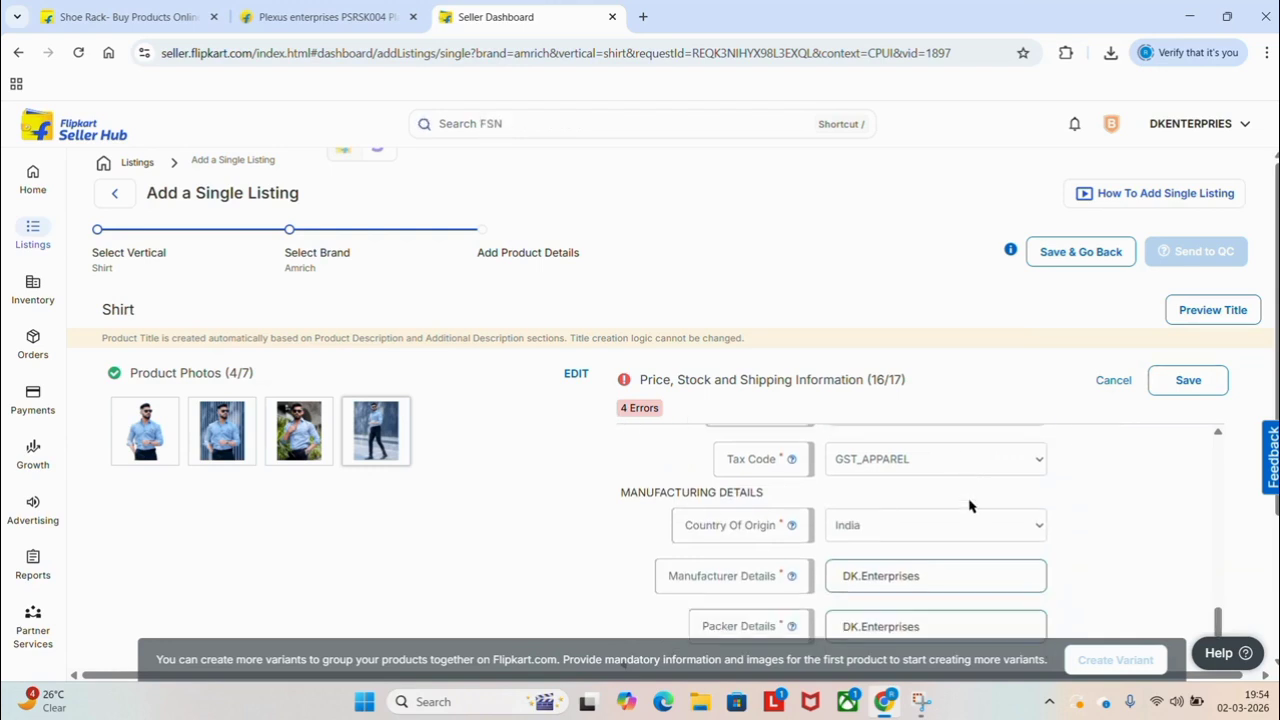
click(1190, 381)
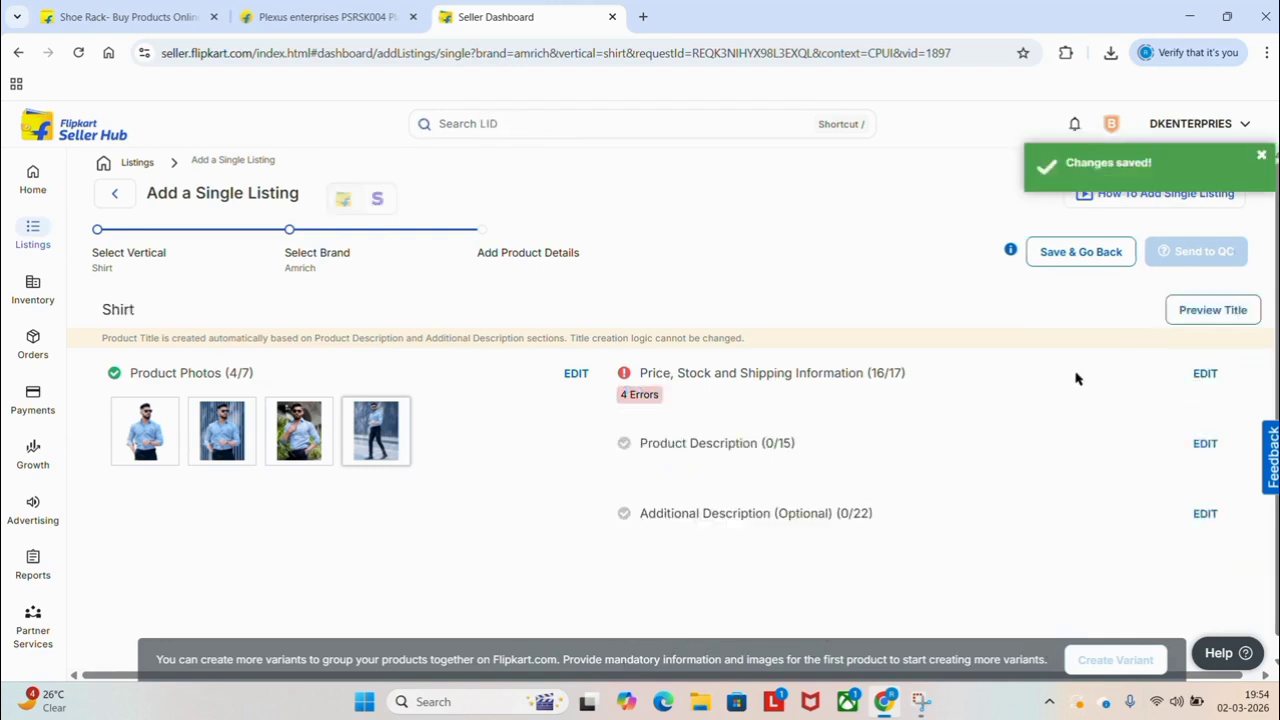
In the product description, set the size to 30 and the style code to "solid blue shirt".
click(1210, 445)
click(955, 524)
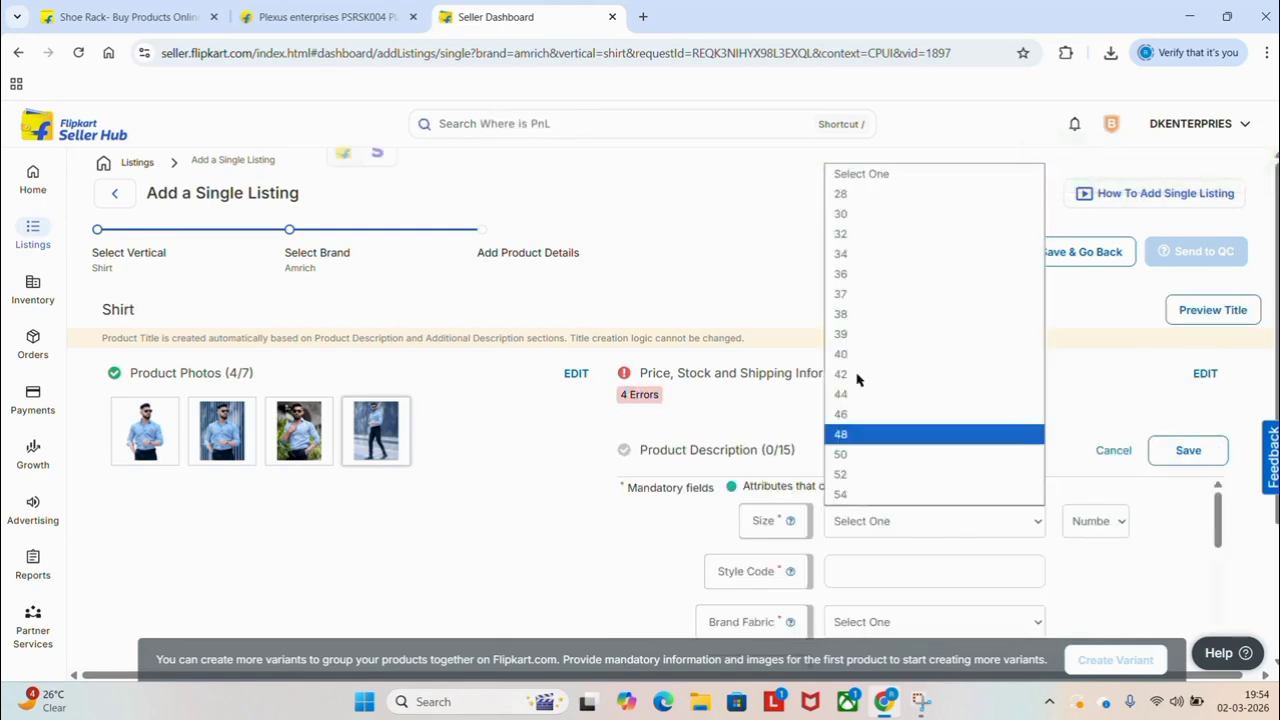
click(880, 217)
click(934, 563)
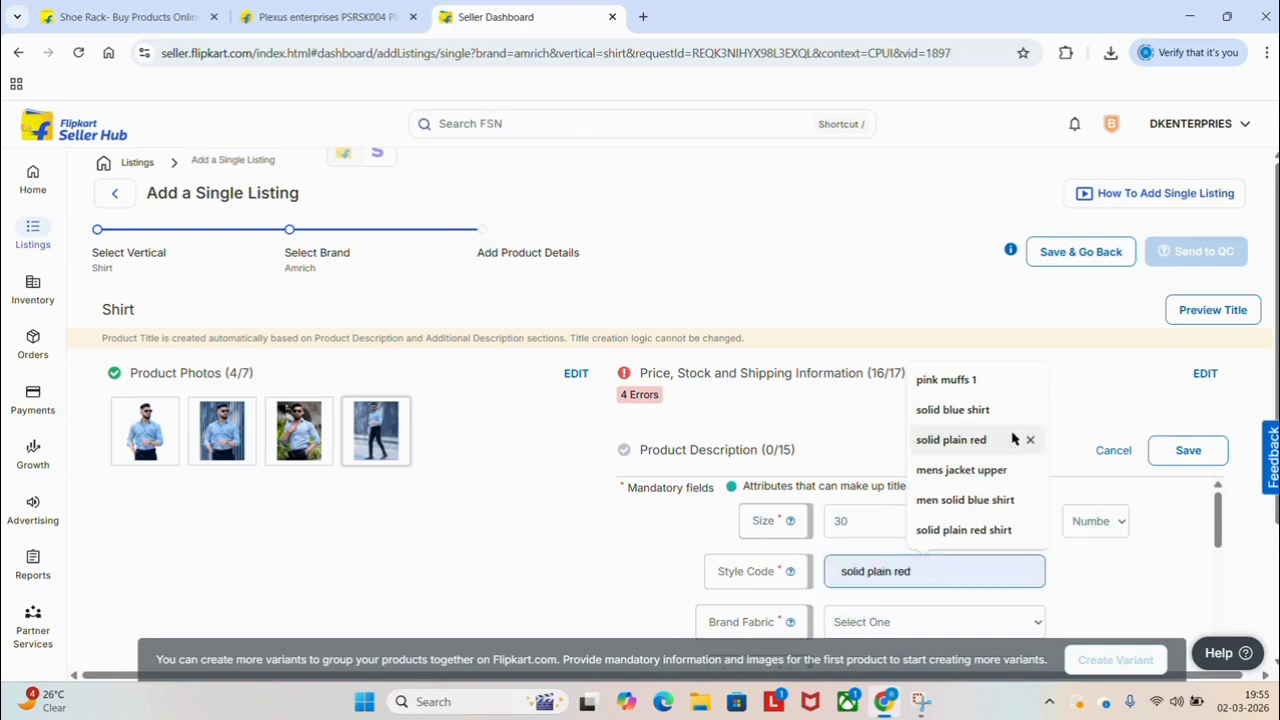
right_click(907, 313)
click(863, 282)
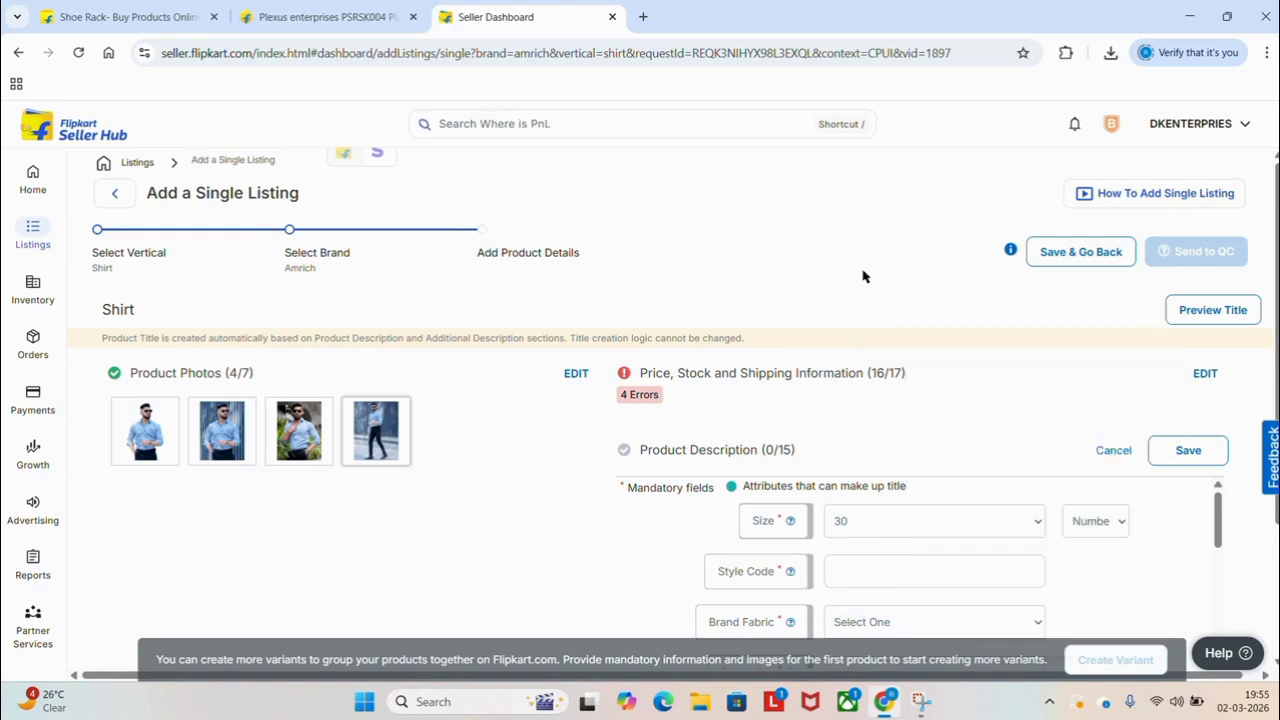
mouse_move(789, 577)
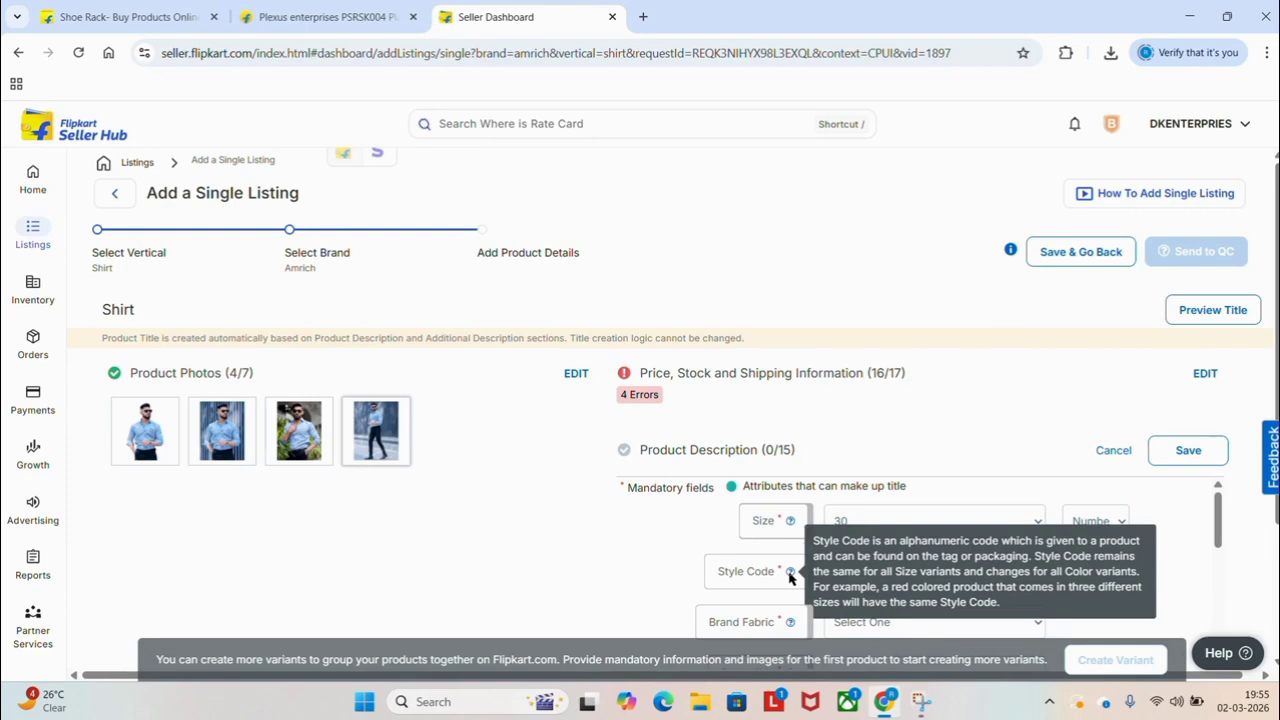
click(866, 571)
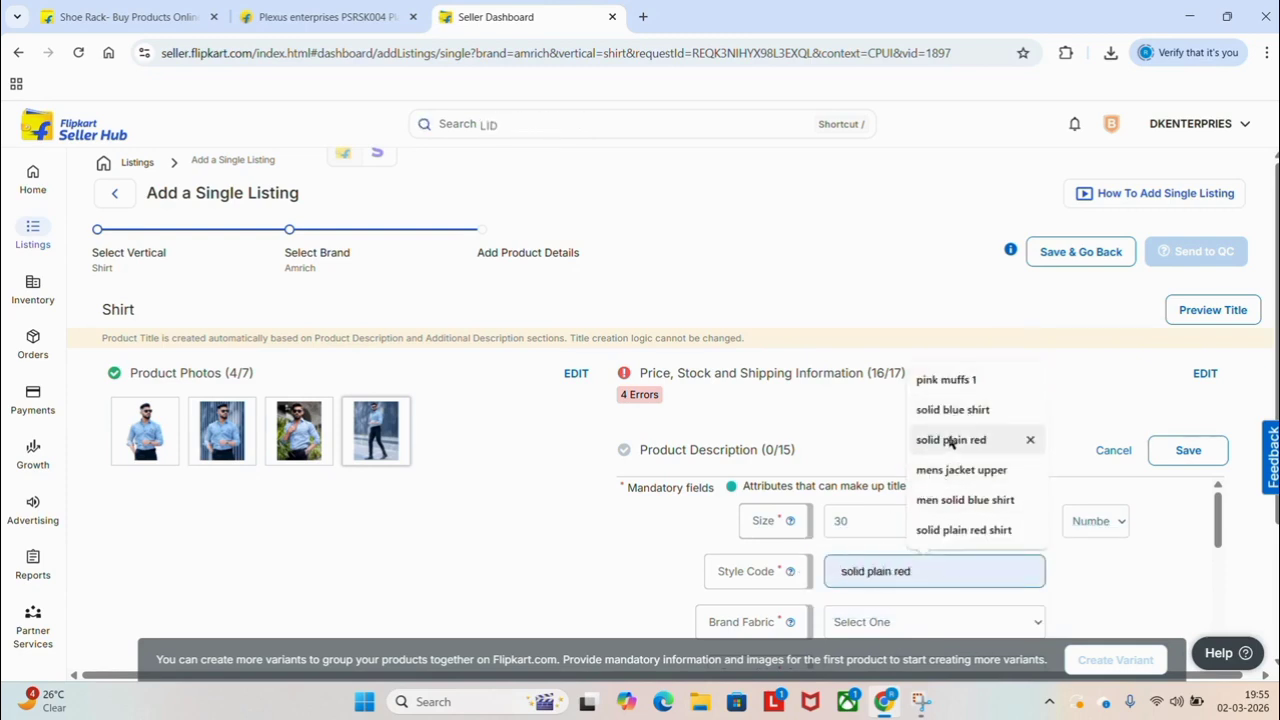
click(962, 412)
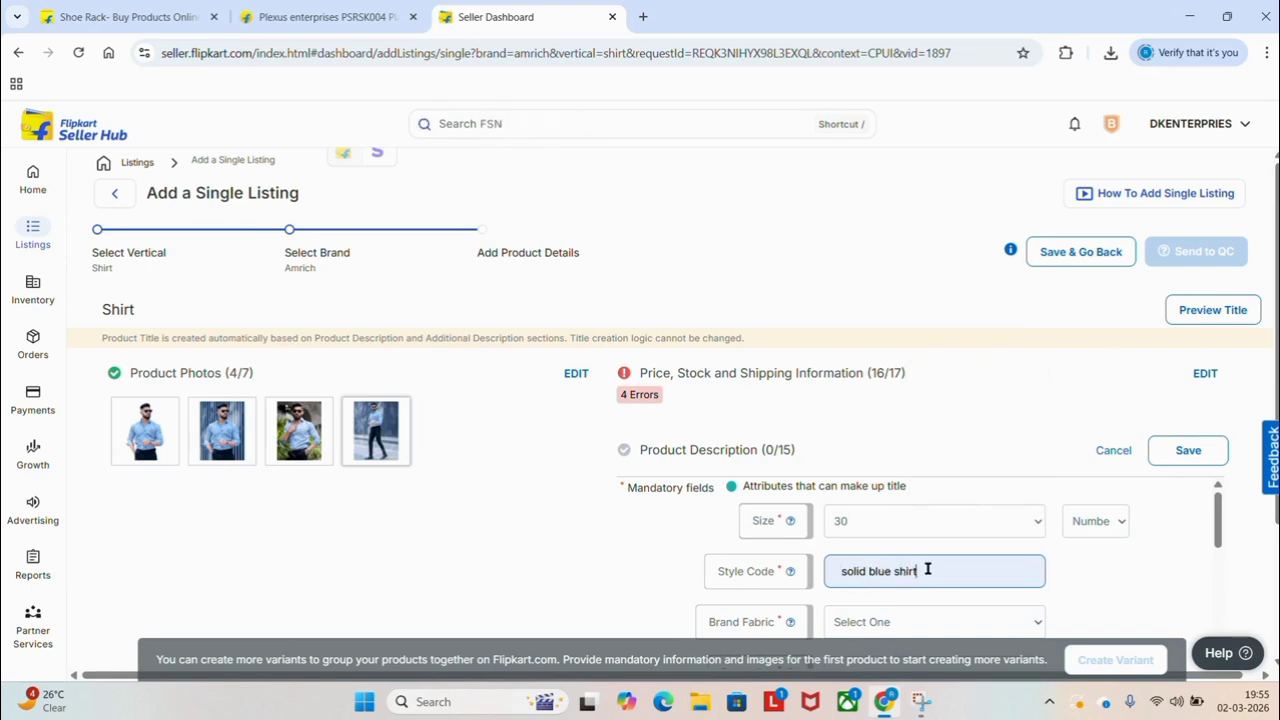
Set the brand fabric to Cotton Lycra and Reversible to No in the product description.
scroll(928, 569, down, 2)
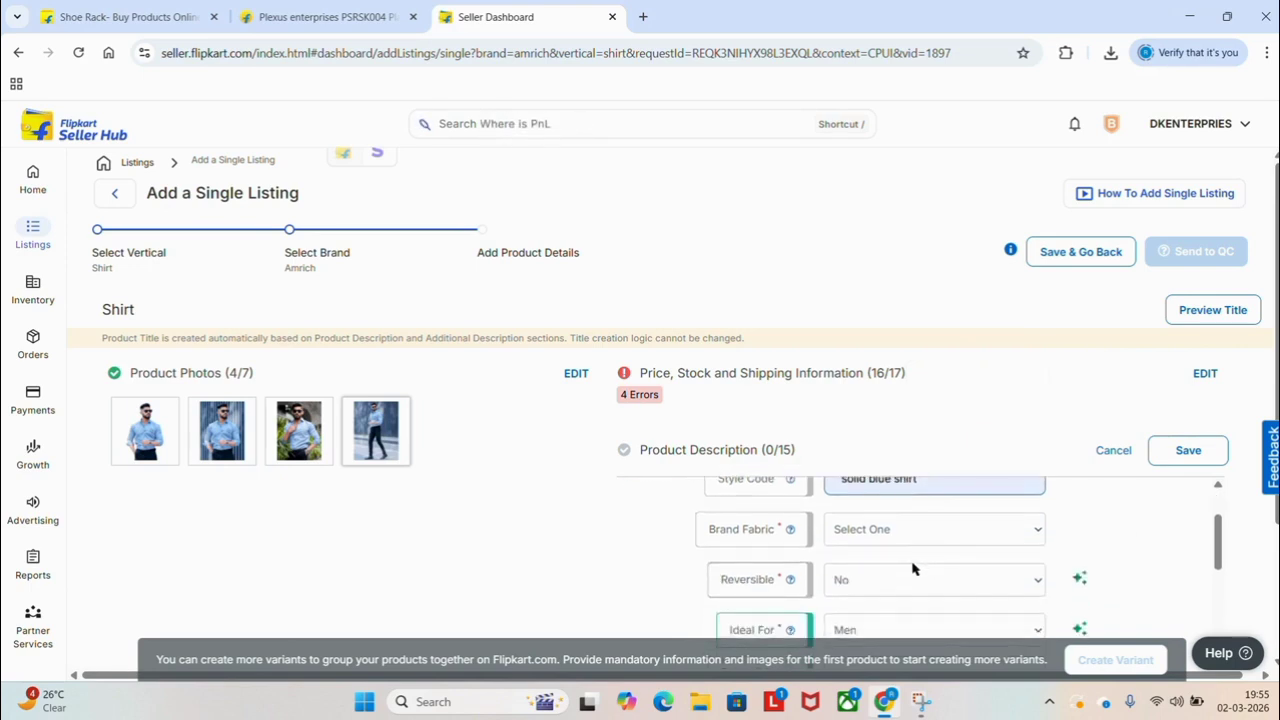
click(918, 540)
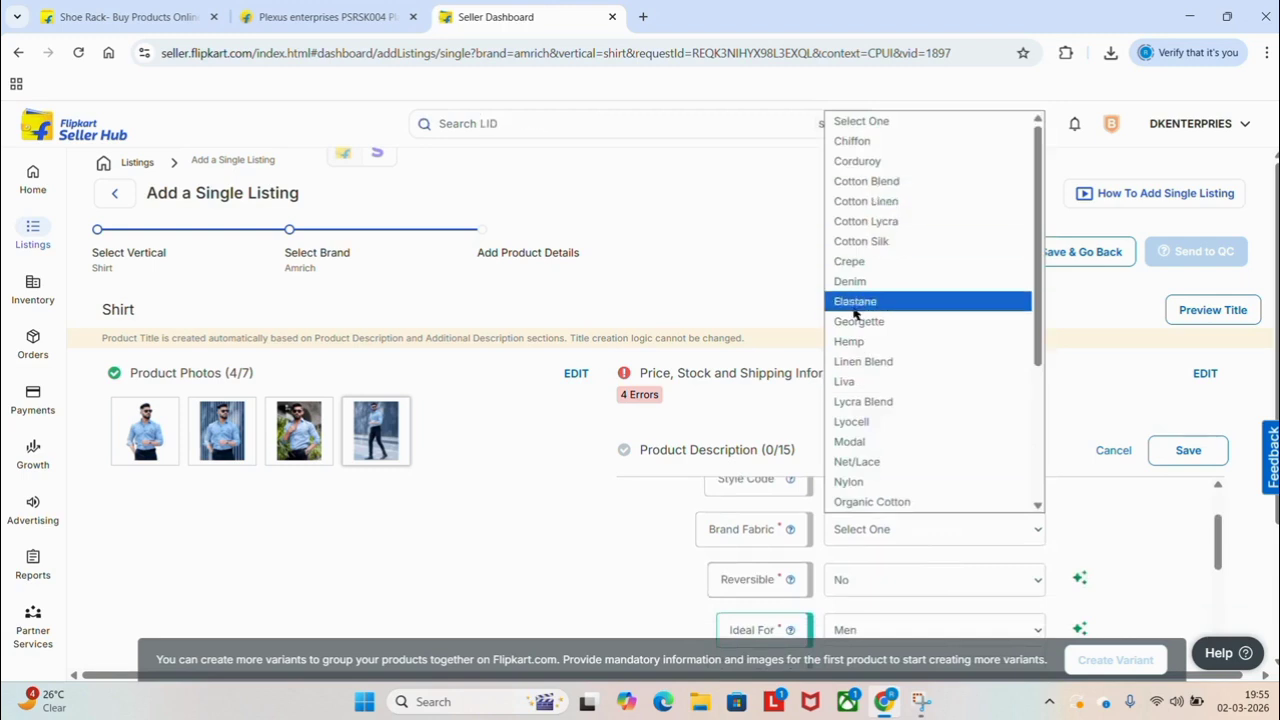
click(868, 221)
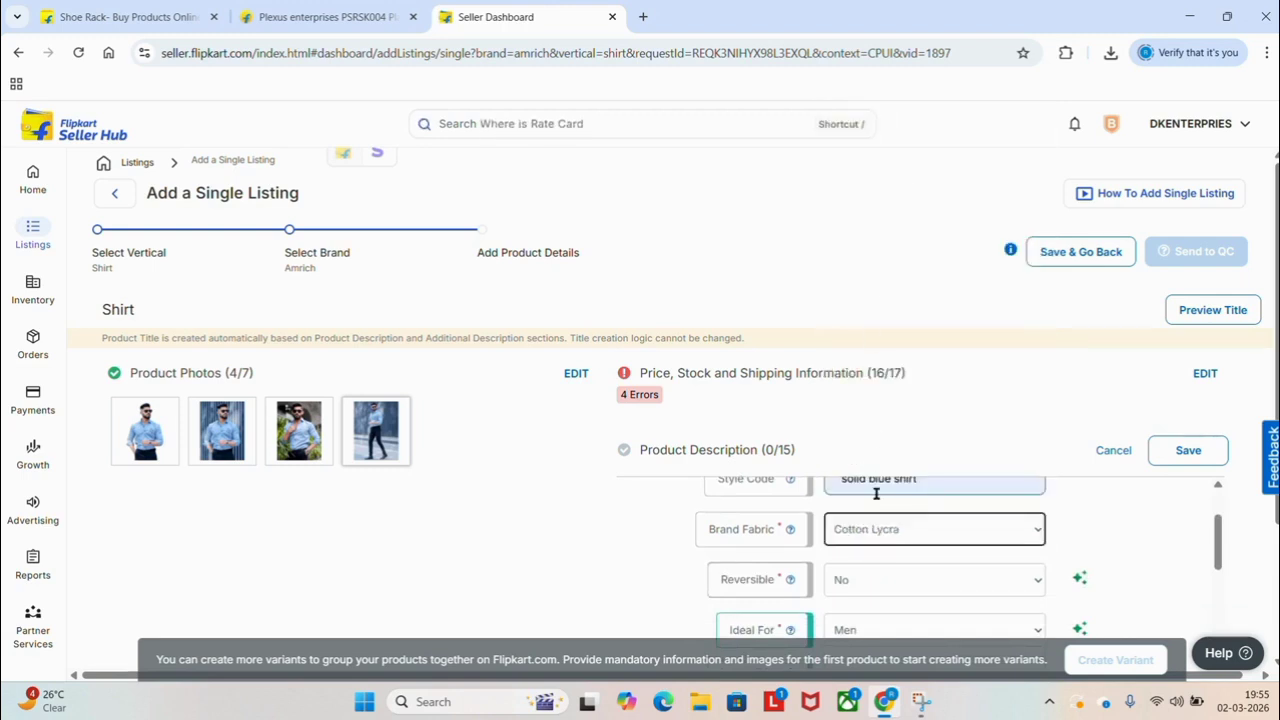
click(884, 594)
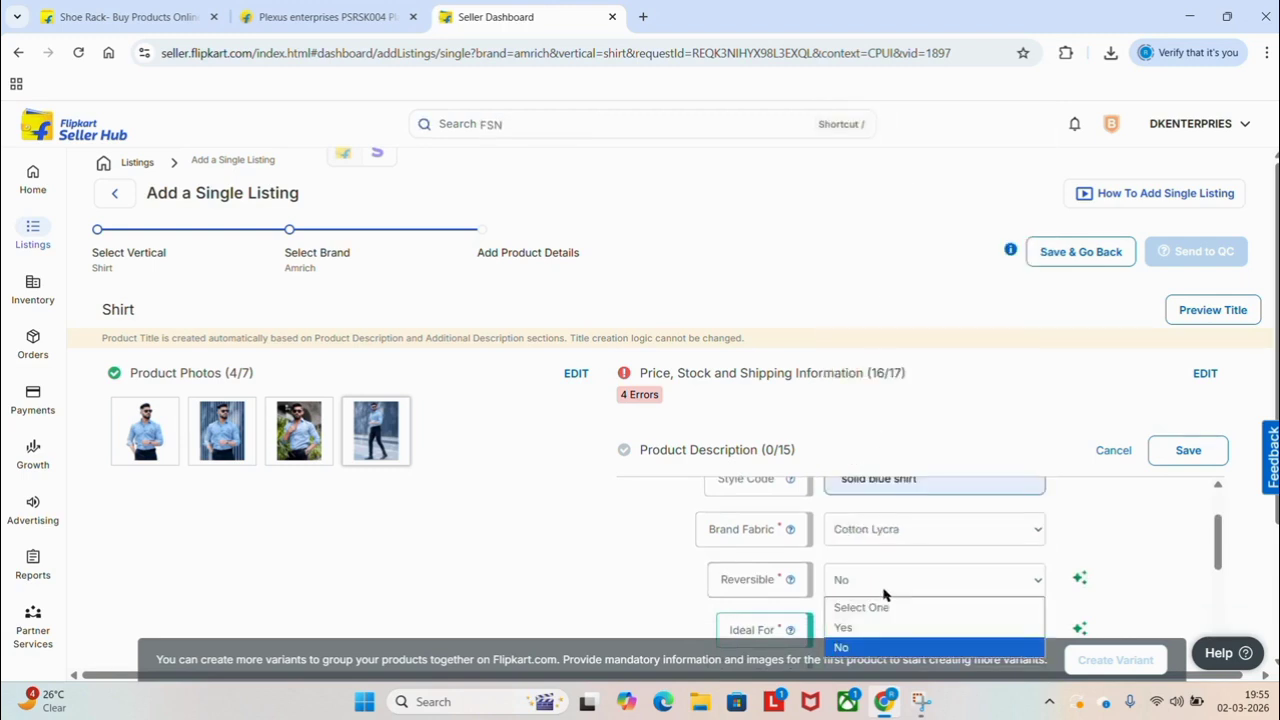
click(863, 648)
scroll(873, 549, down, 1)
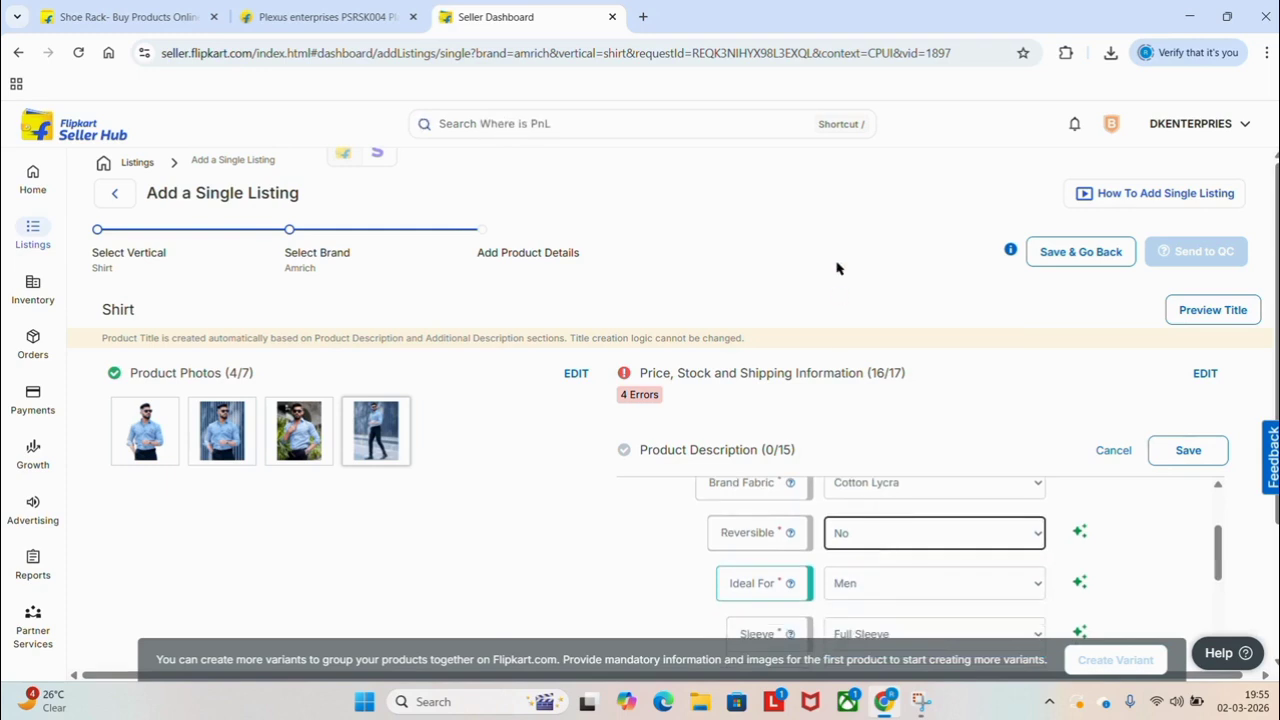
Set Ideal For to Men, the sleeve to Full Sleeve and the occasion to Formal.
scroll(837, 269, down, 2)
click(927, 425)
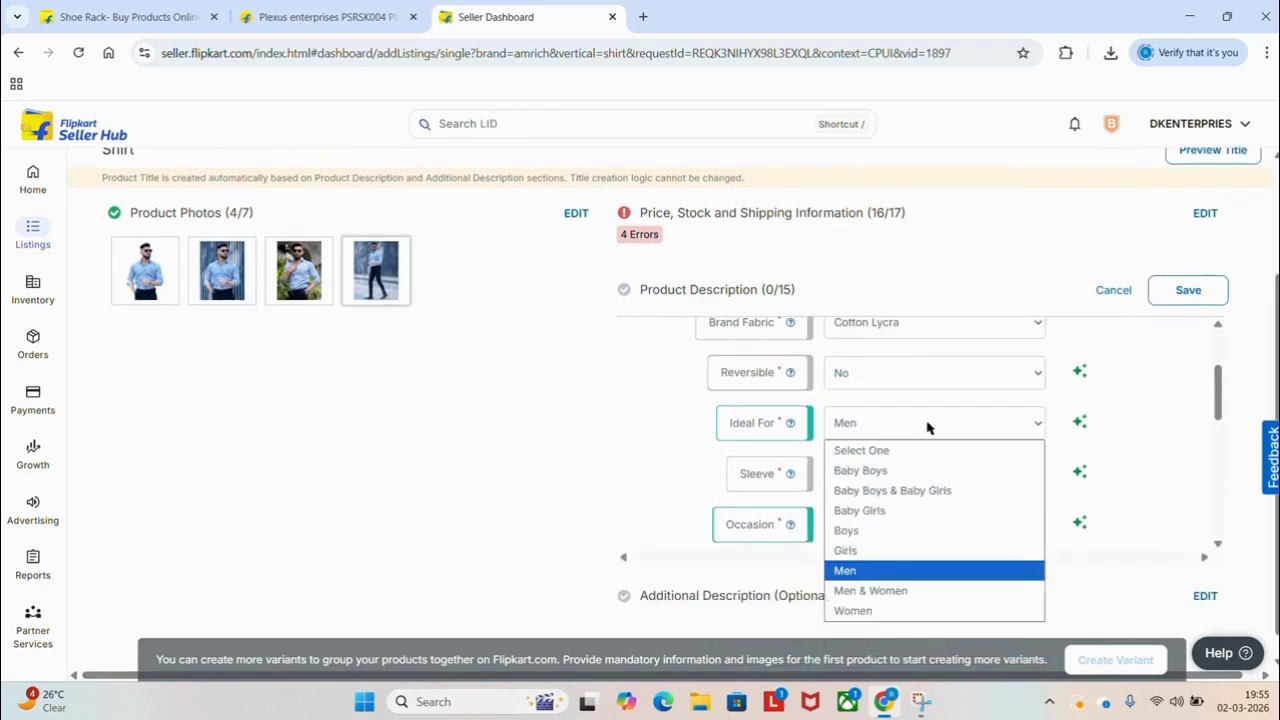
click(867, 571)
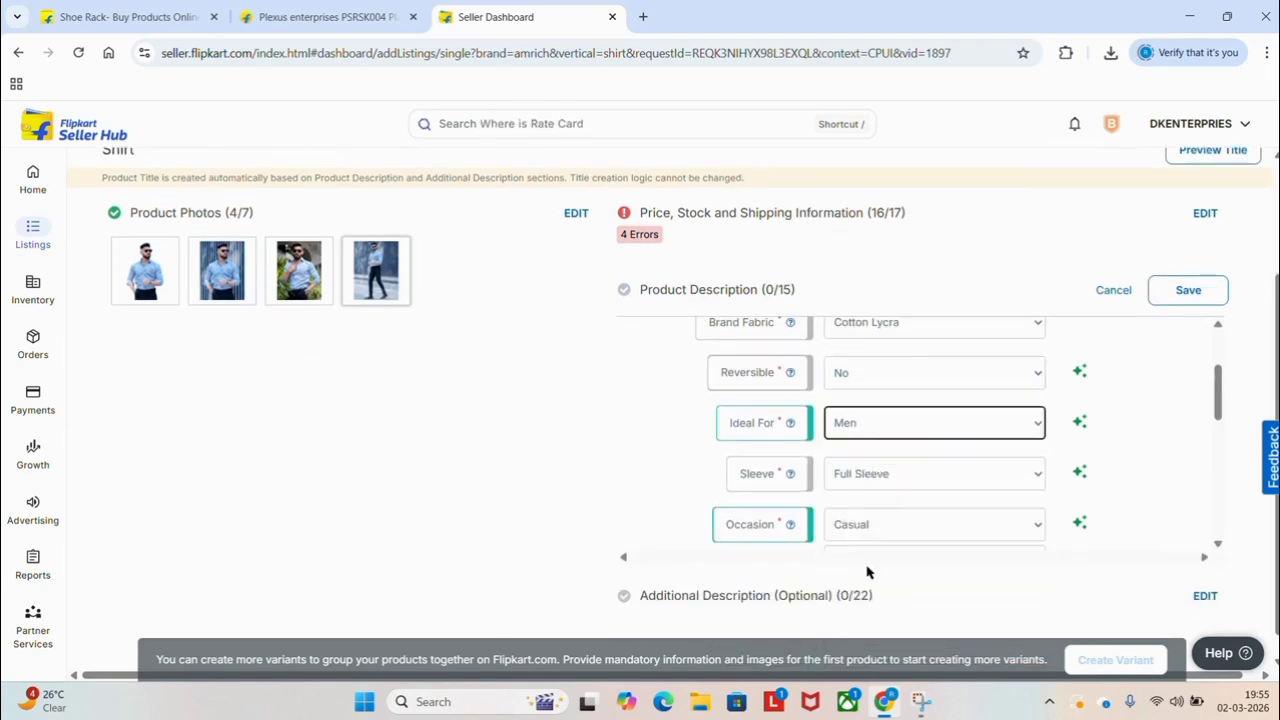
click(888, 487)
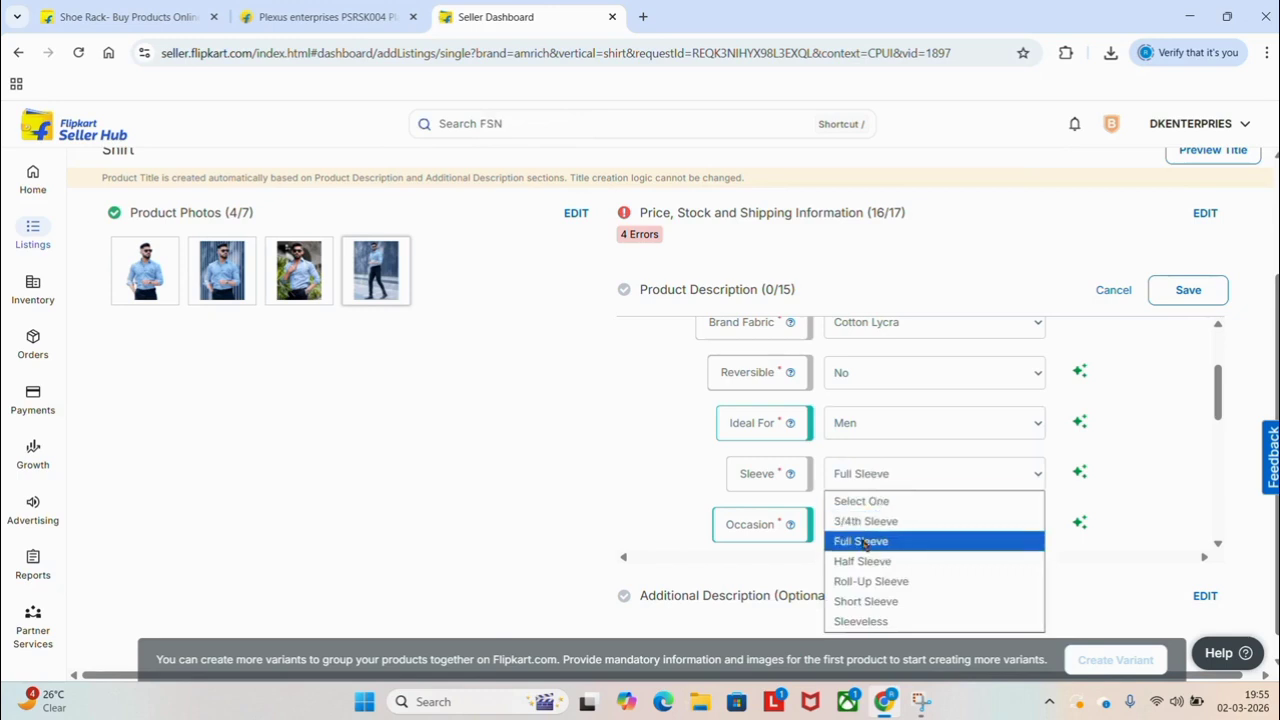
click(864, 542)
click(878, 528)
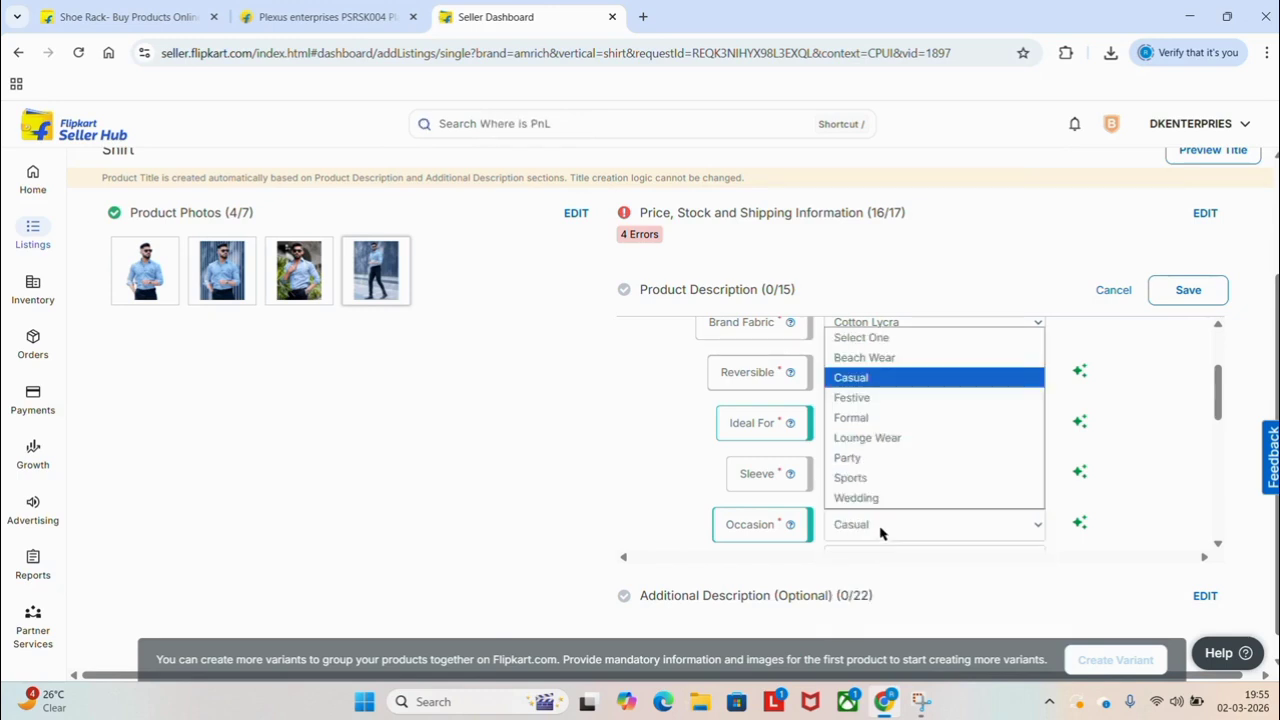
click(892, 418)
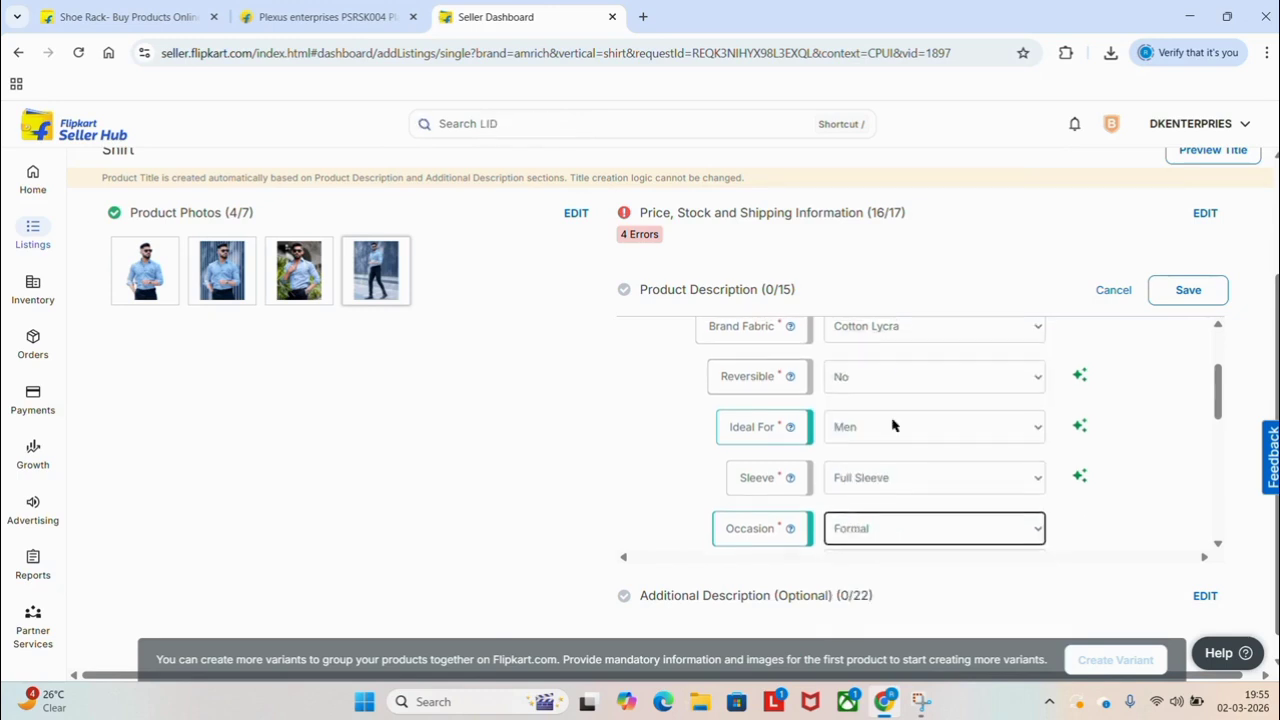
In the product description, set the first pattern value to Solid and clear the second pattern value.
scroll(893, 426, down, 2)
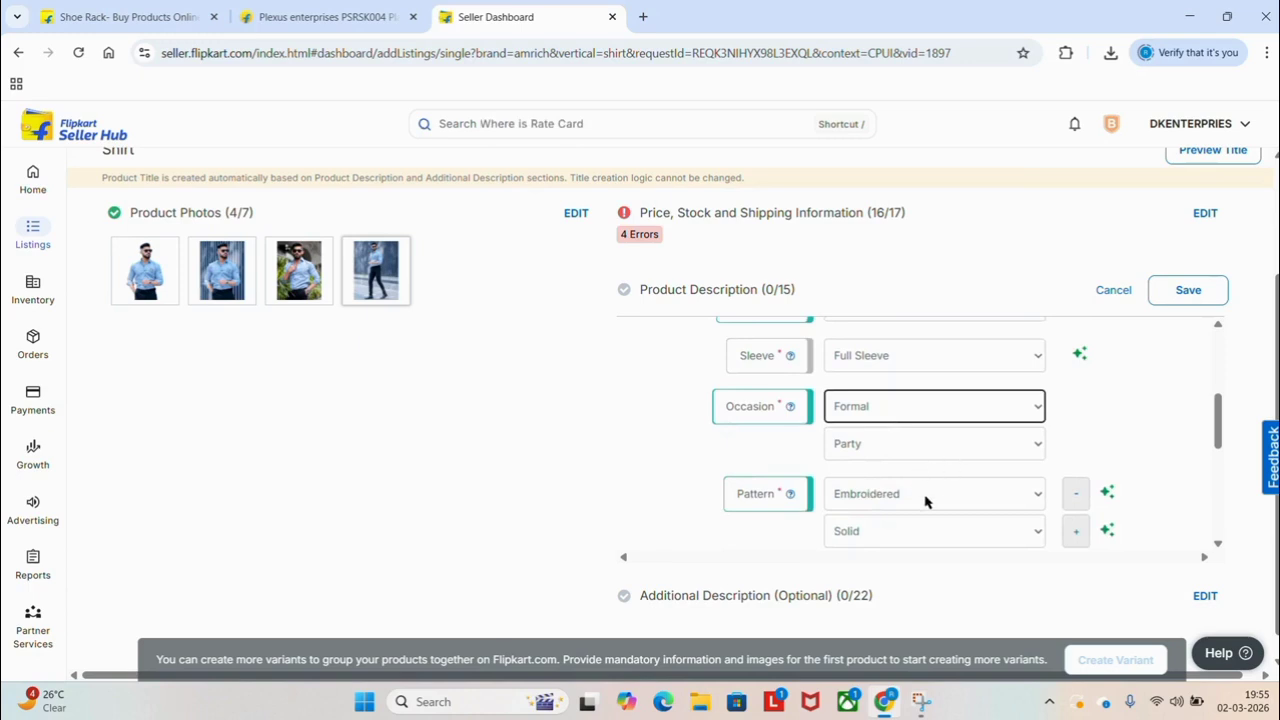
click(925, 500)
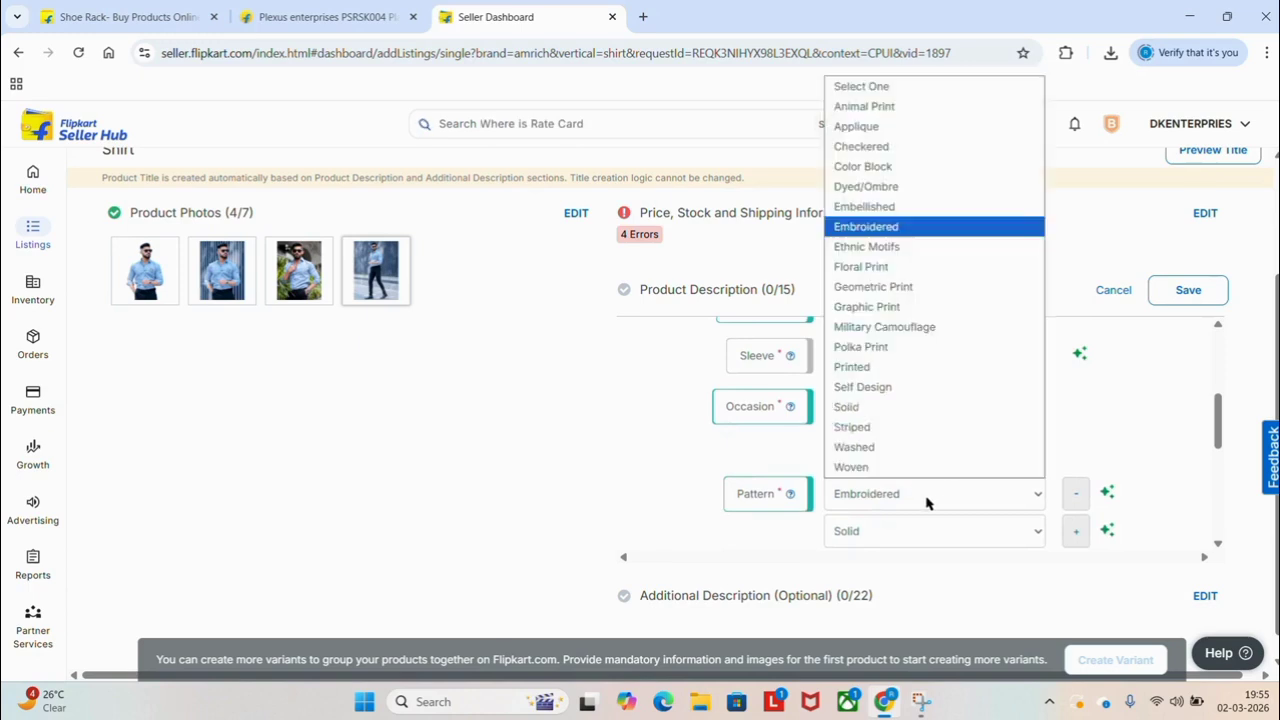
click(868, 408)
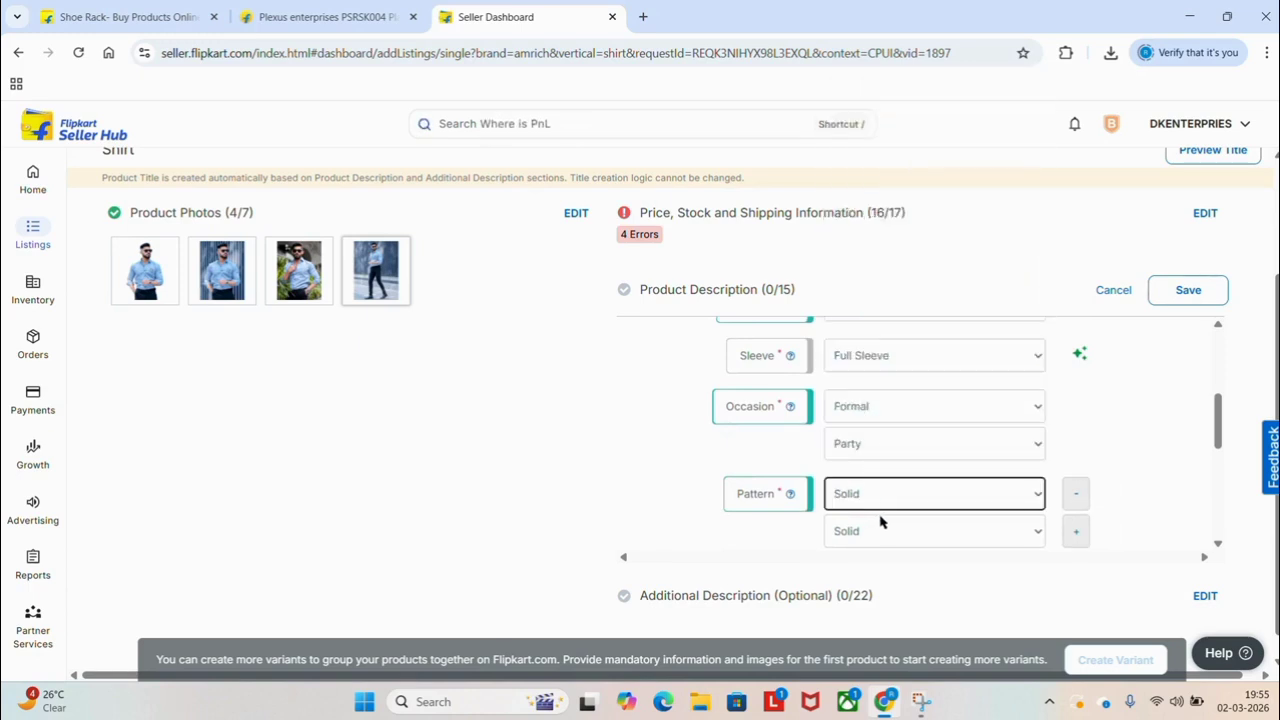
click(970, 537)
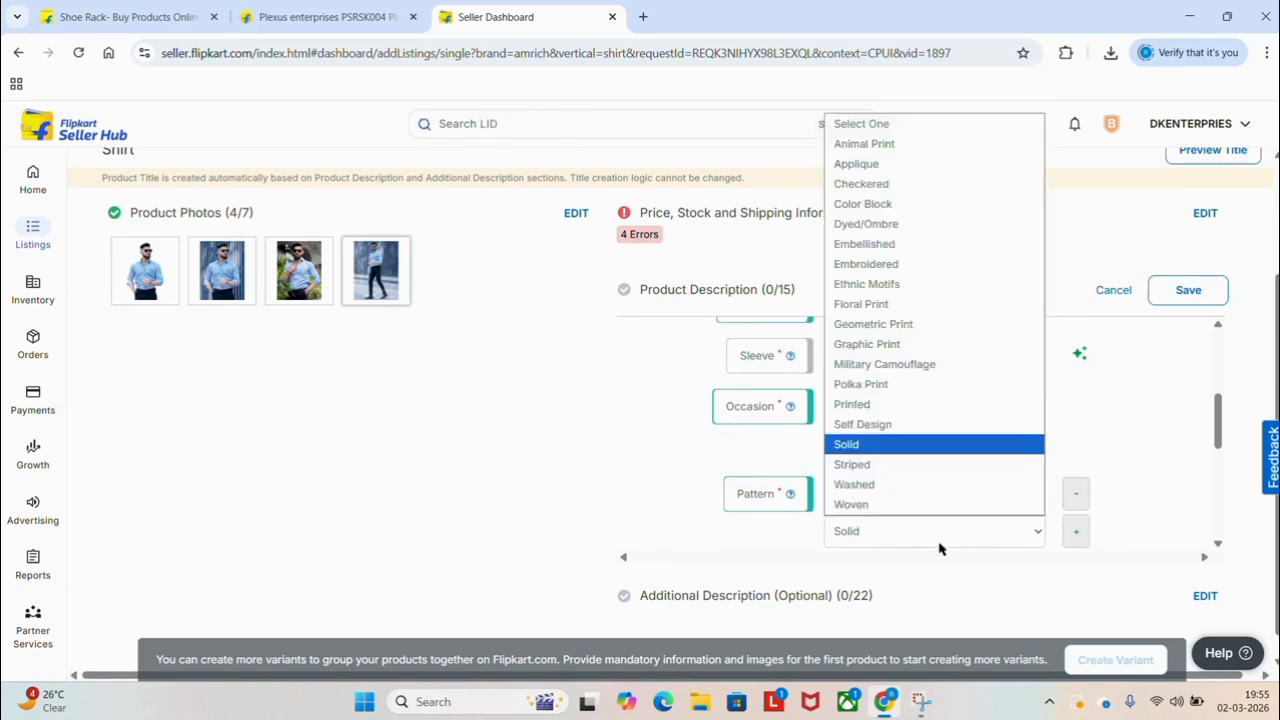
click(864, 134)
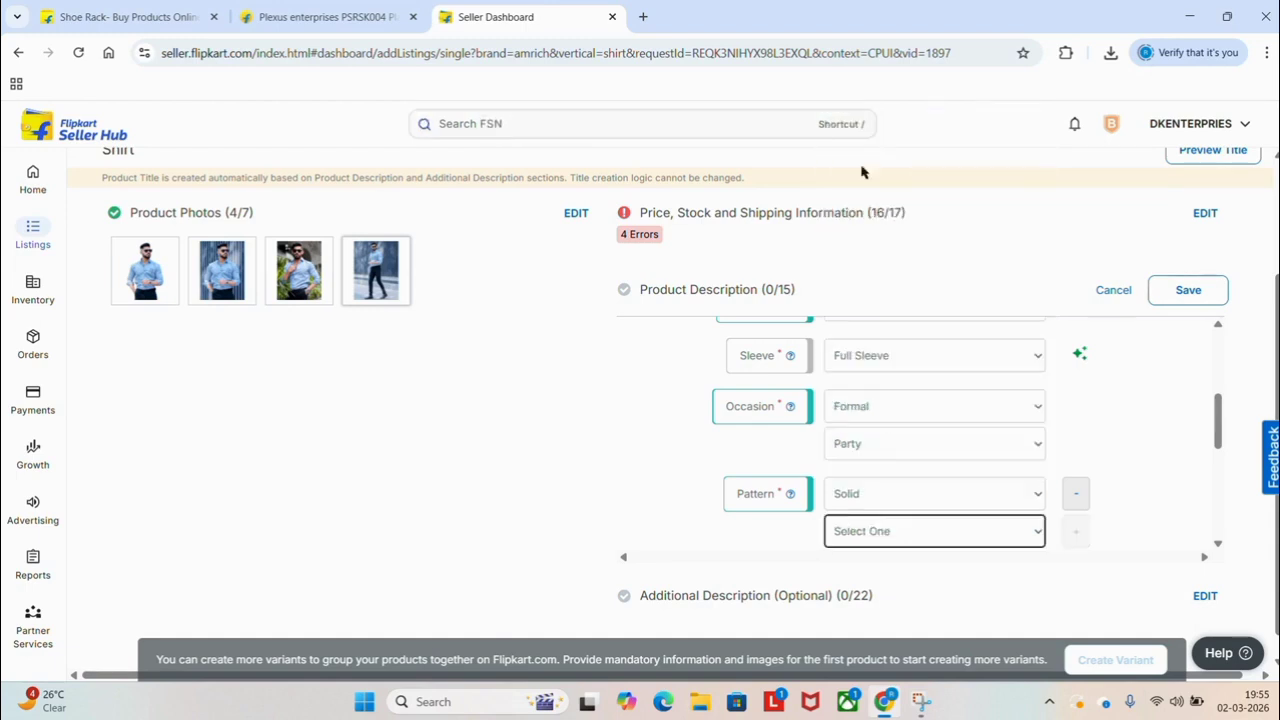
Set both the color and the brand color to Blue in the product description.
scroll(1087, 491, down, 1)
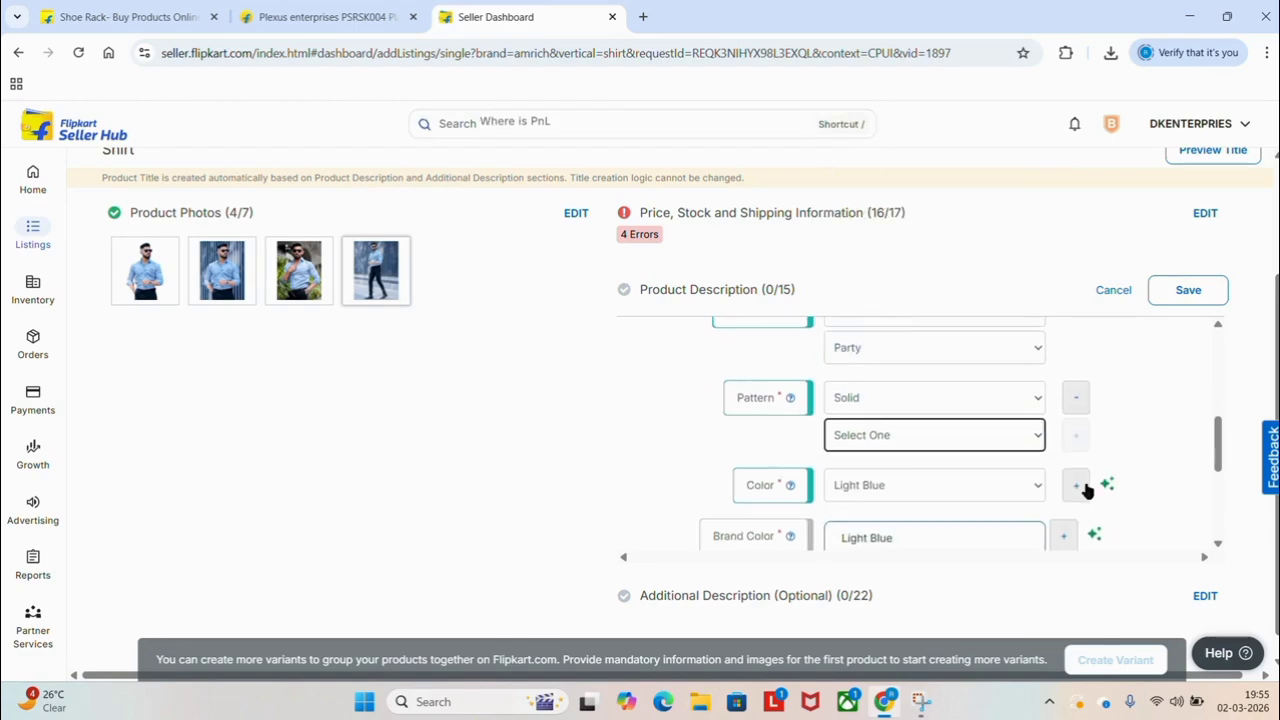
click(917, 489)
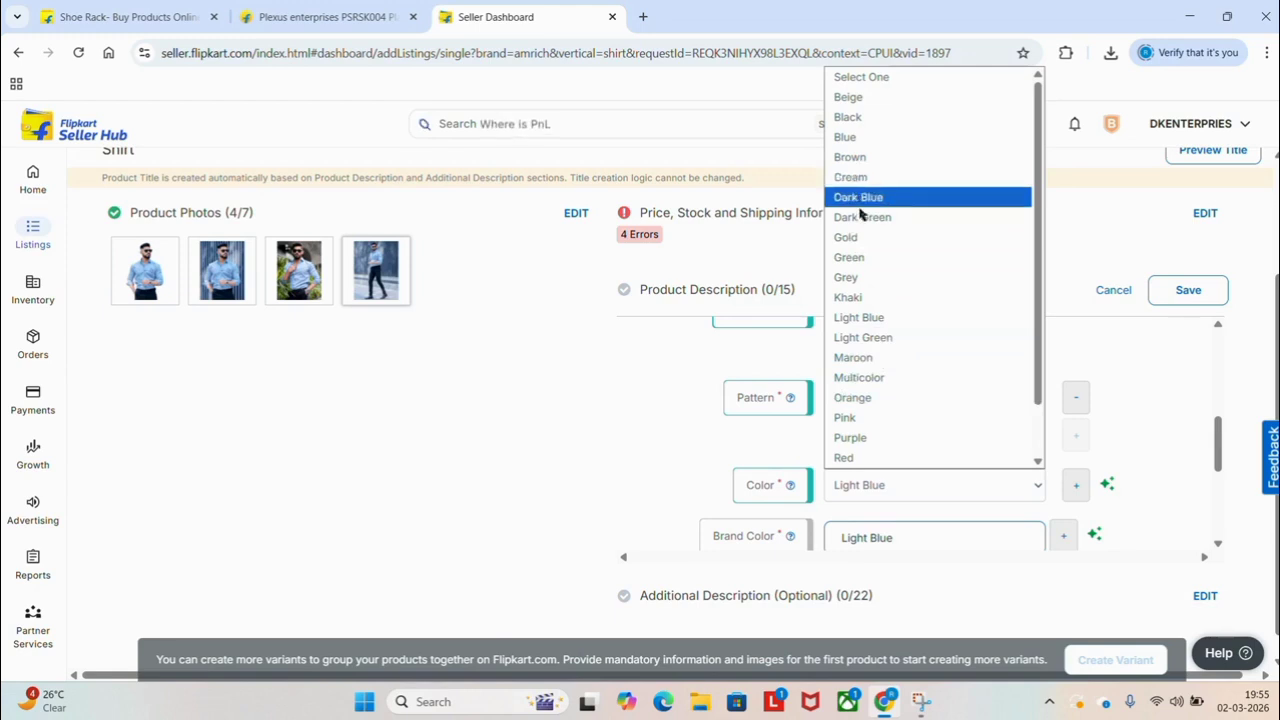
click(855, 143)
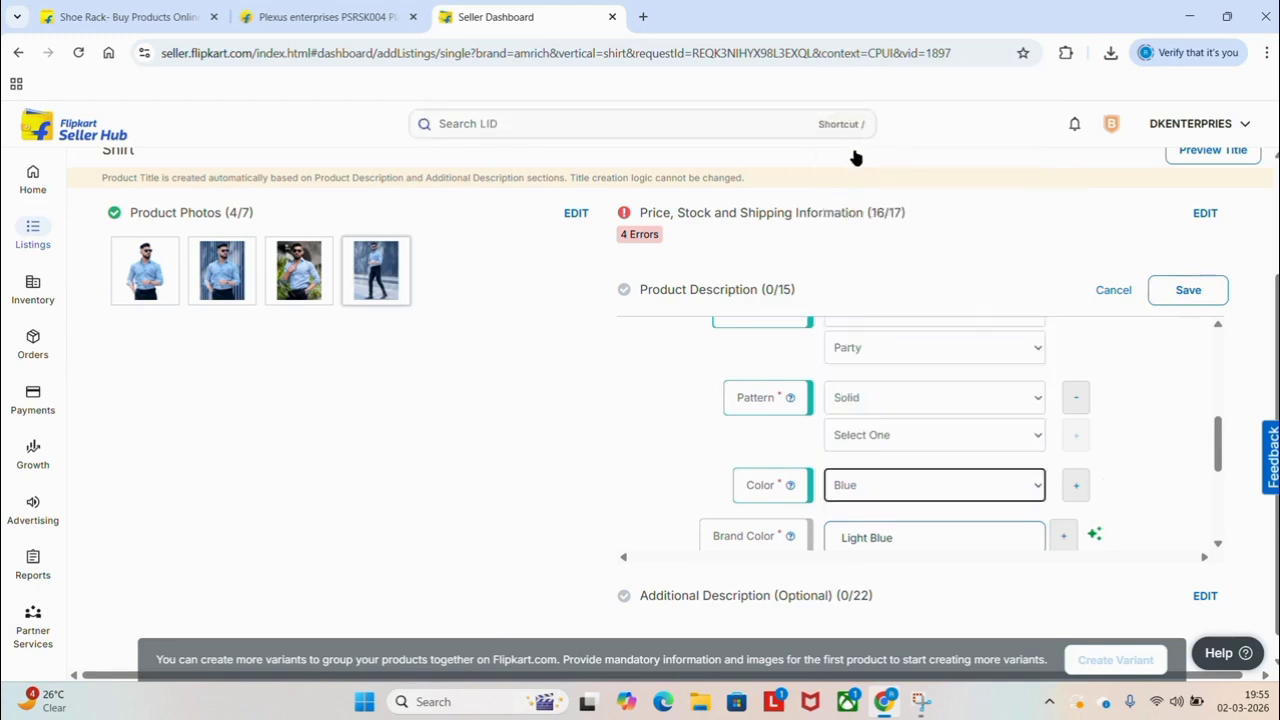
scroll(877, 443, down, 1)
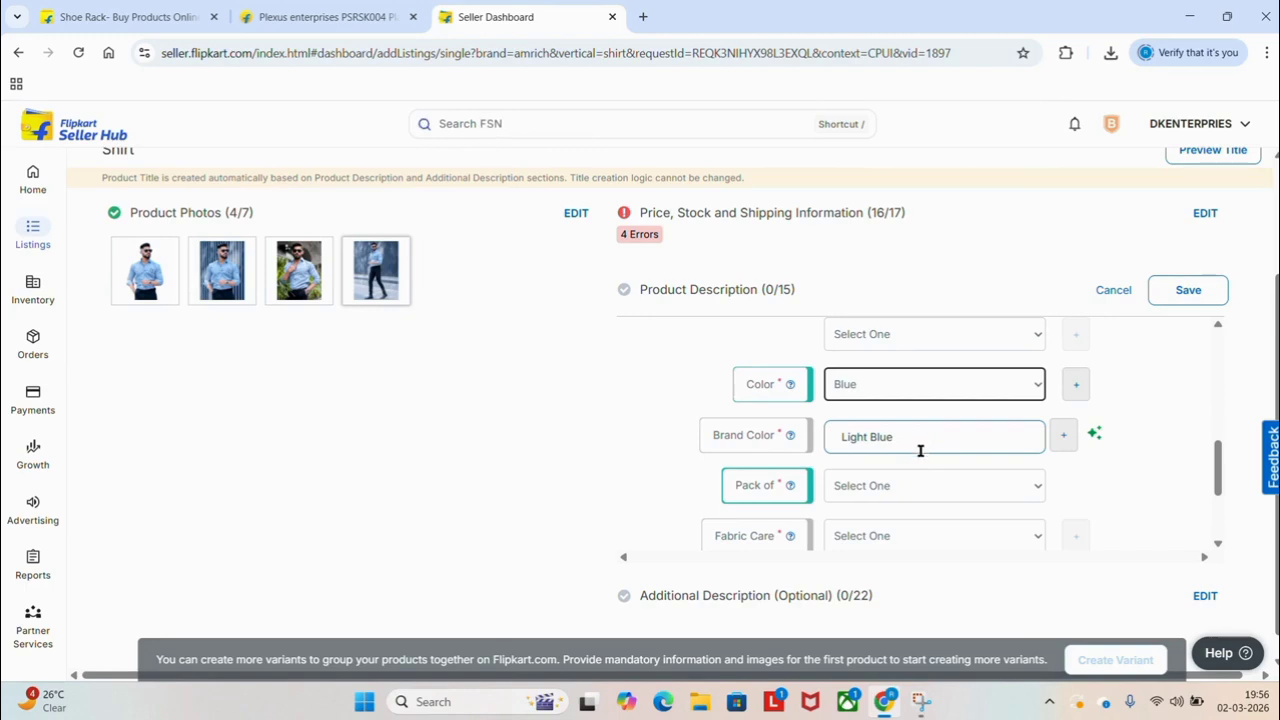
click(1014, 440)
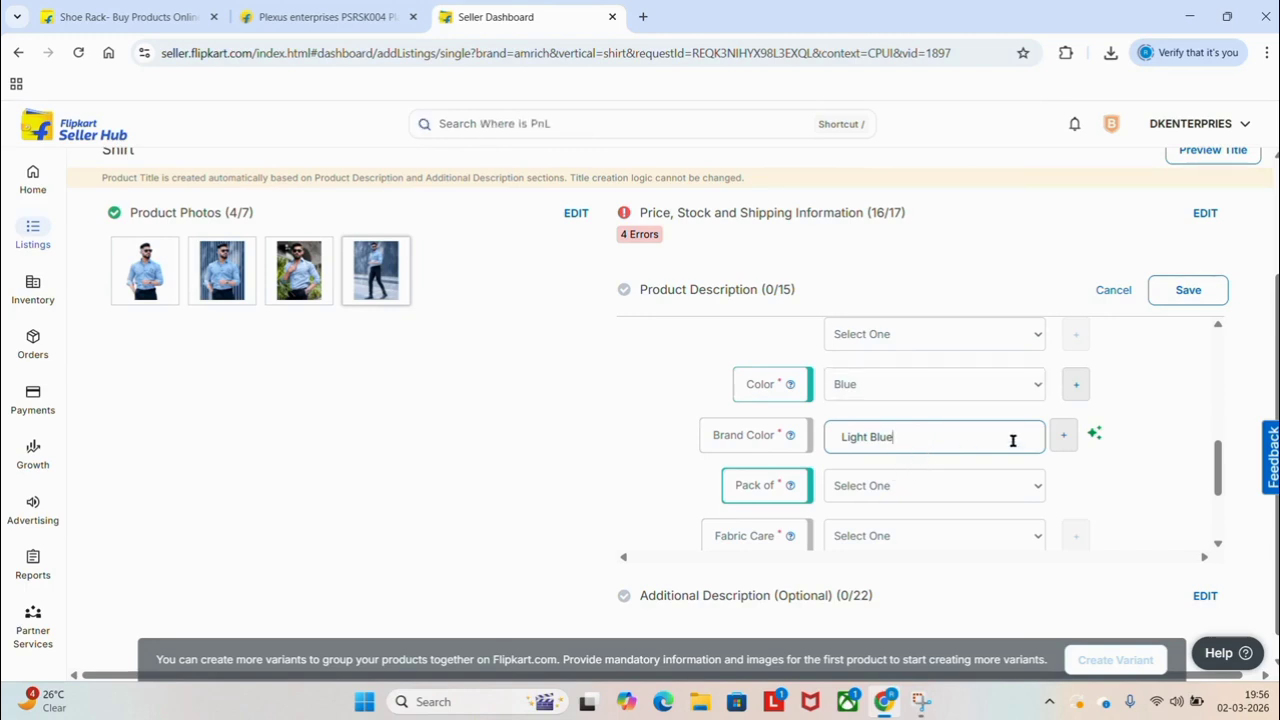
click(871, 441)
key(ctrl+BackSpace)
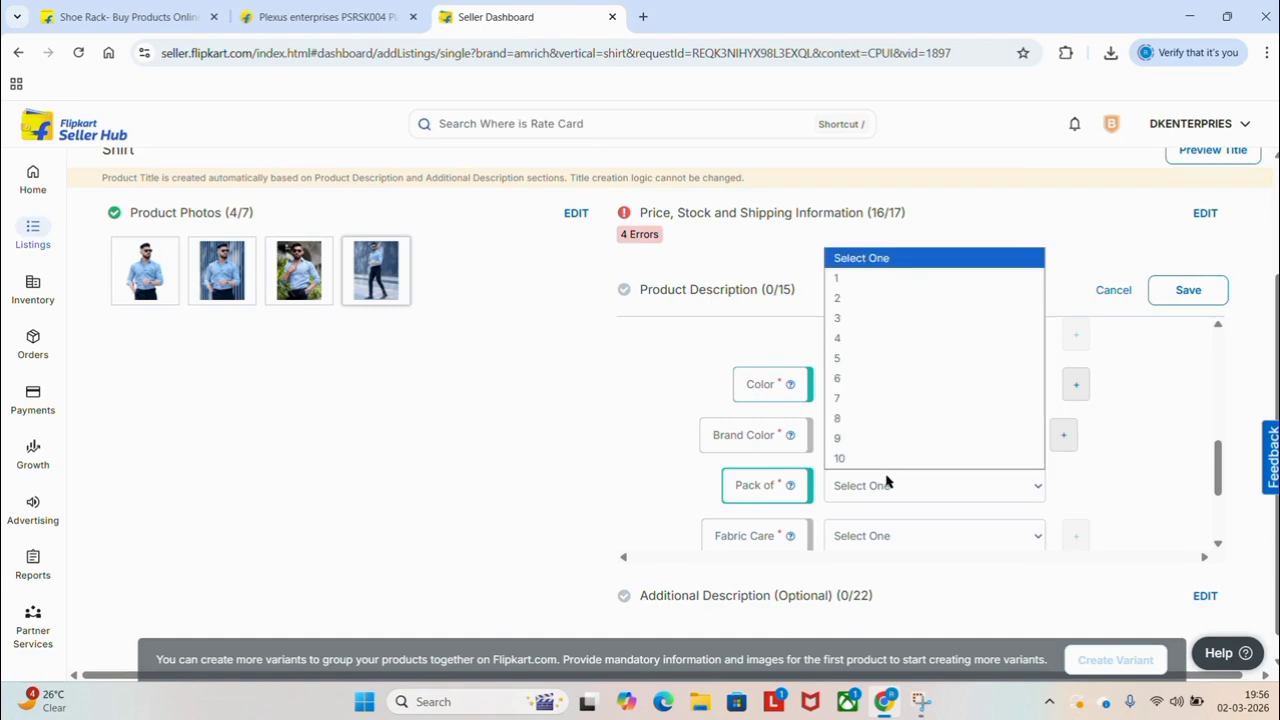
Set Pack of to 1, the fabric care to Gentle Machine Wash and the fit to NA.
click(886, 485)
click(880, 278)
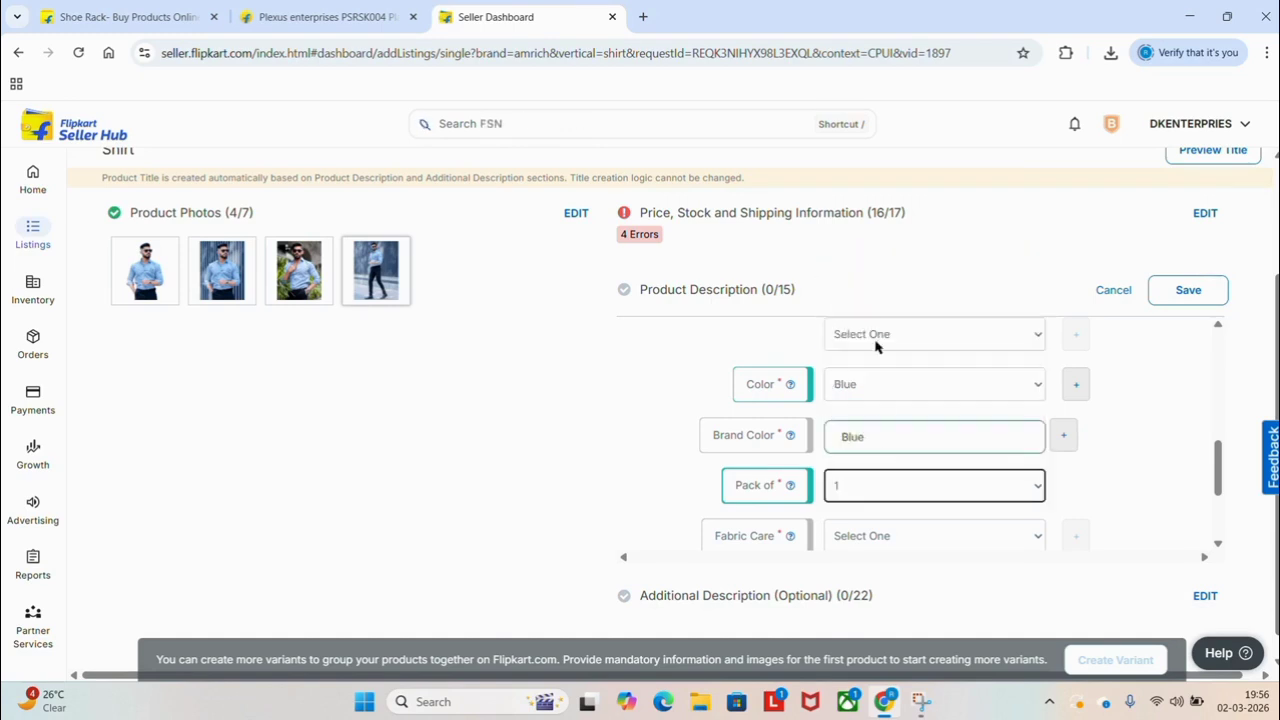
scroll(879, 421, down, 1)
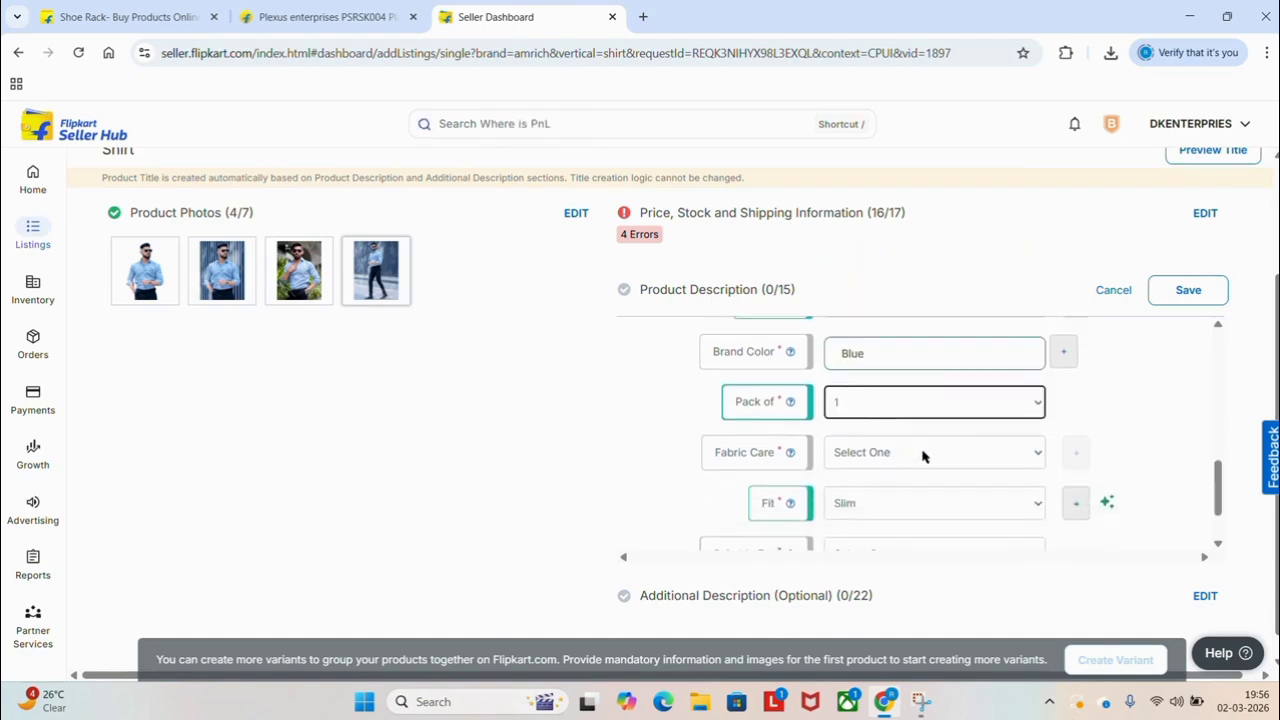
click(922, 456)
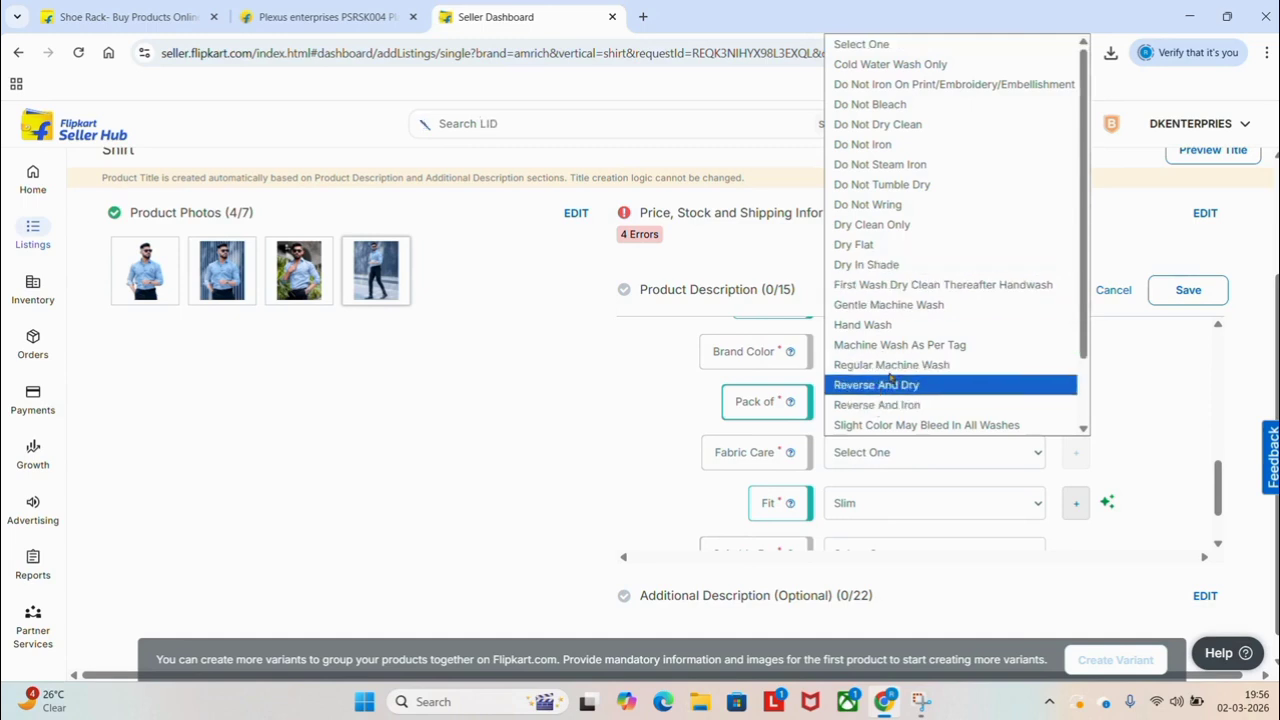
click(922, 305)
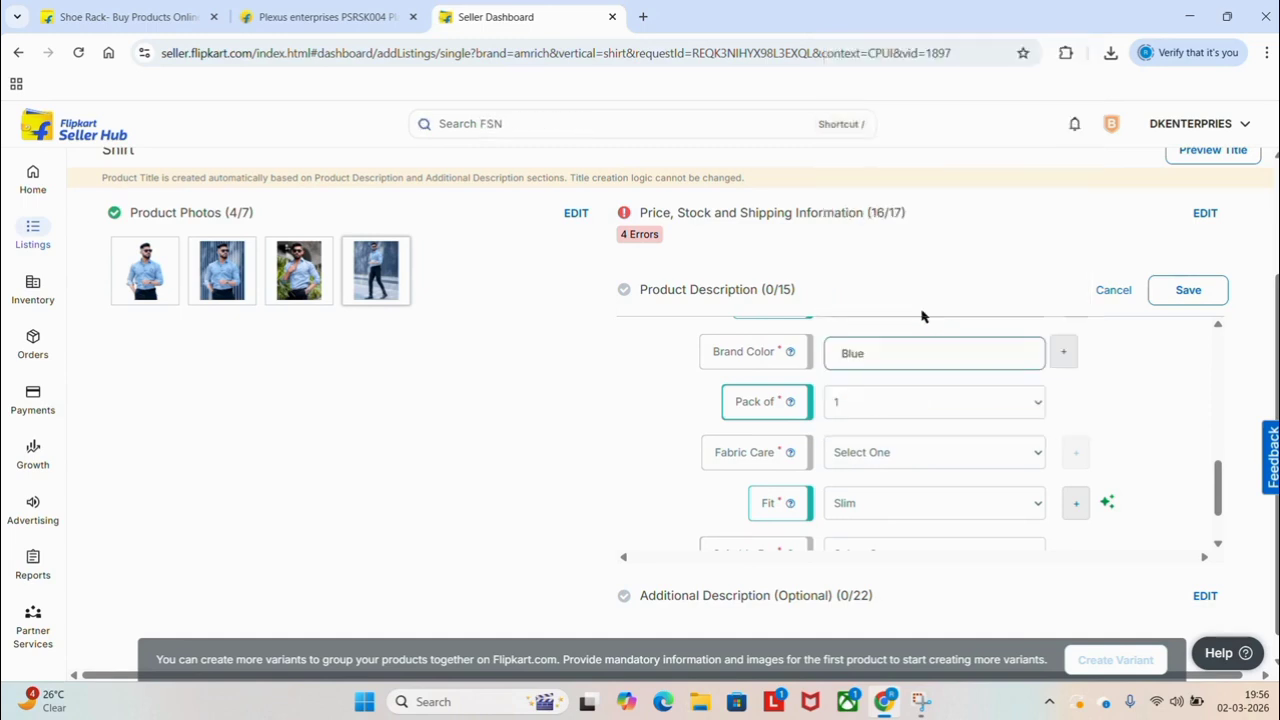
click(896, 507)
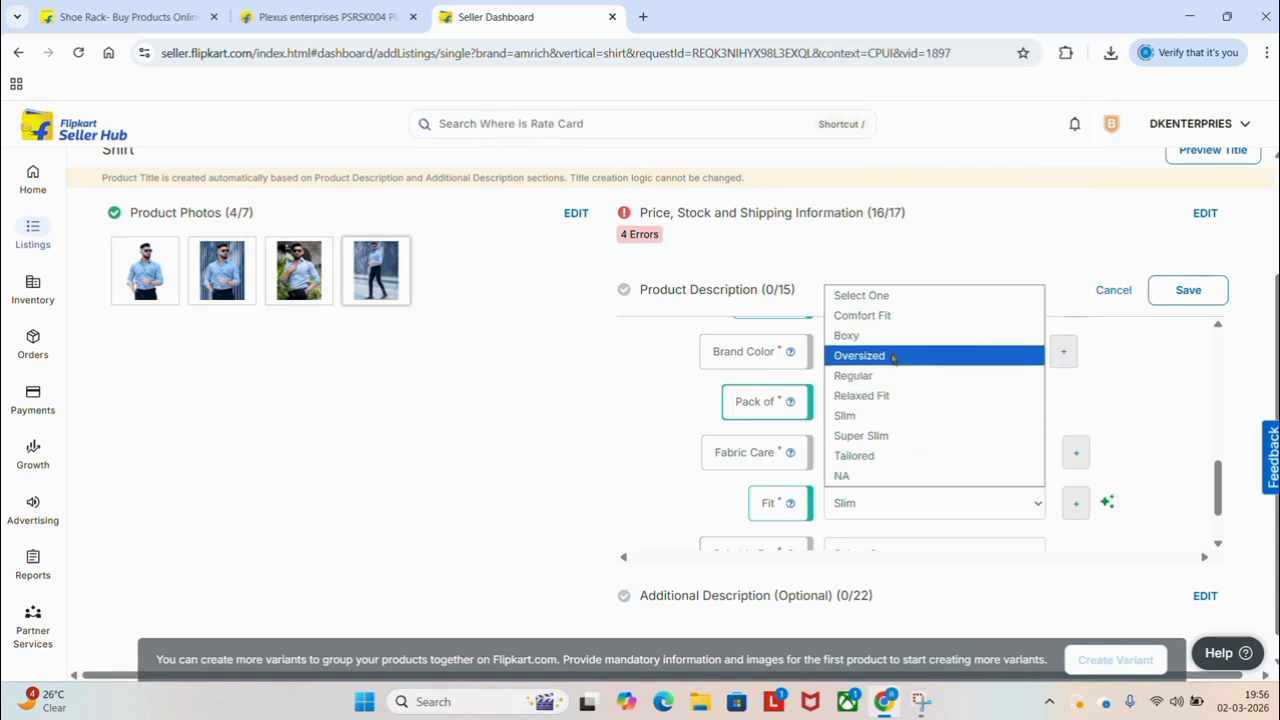
click(880, 476)
Set Suitable For to Maternity Wear and the shirt length to Crop, and save the product description.
scroll(880, 515, down, 1)
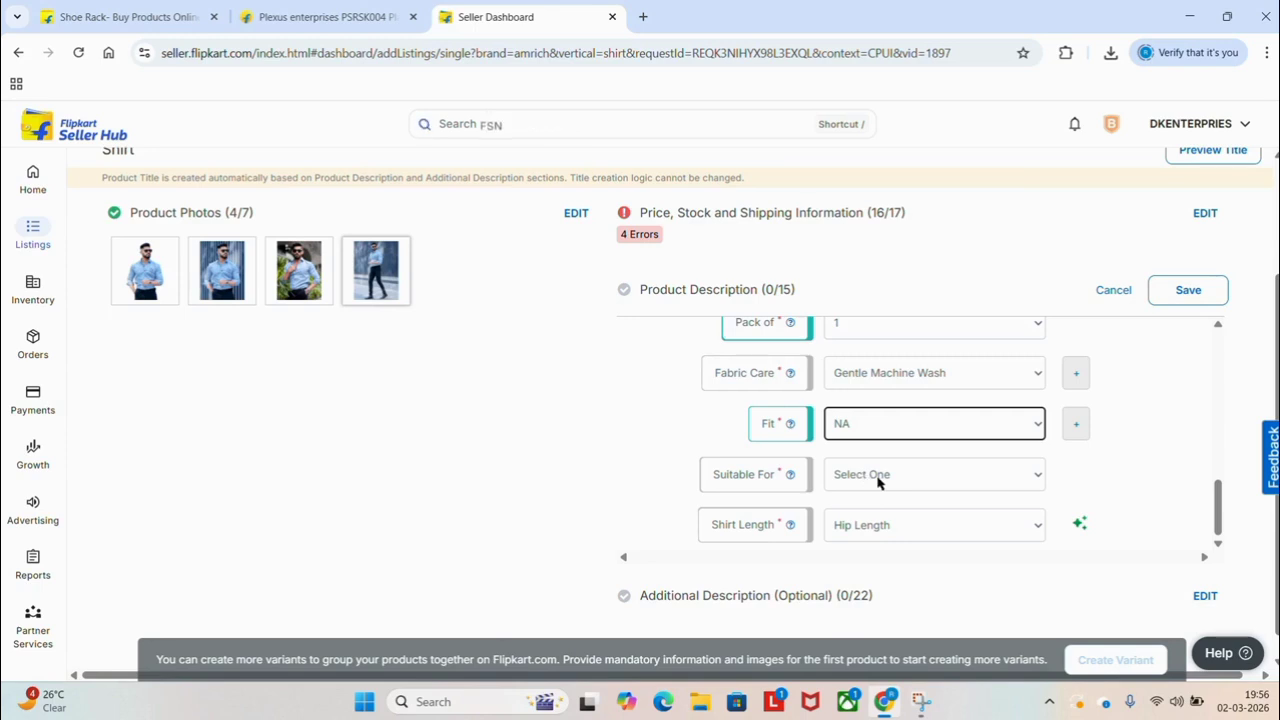
click(879, 478)
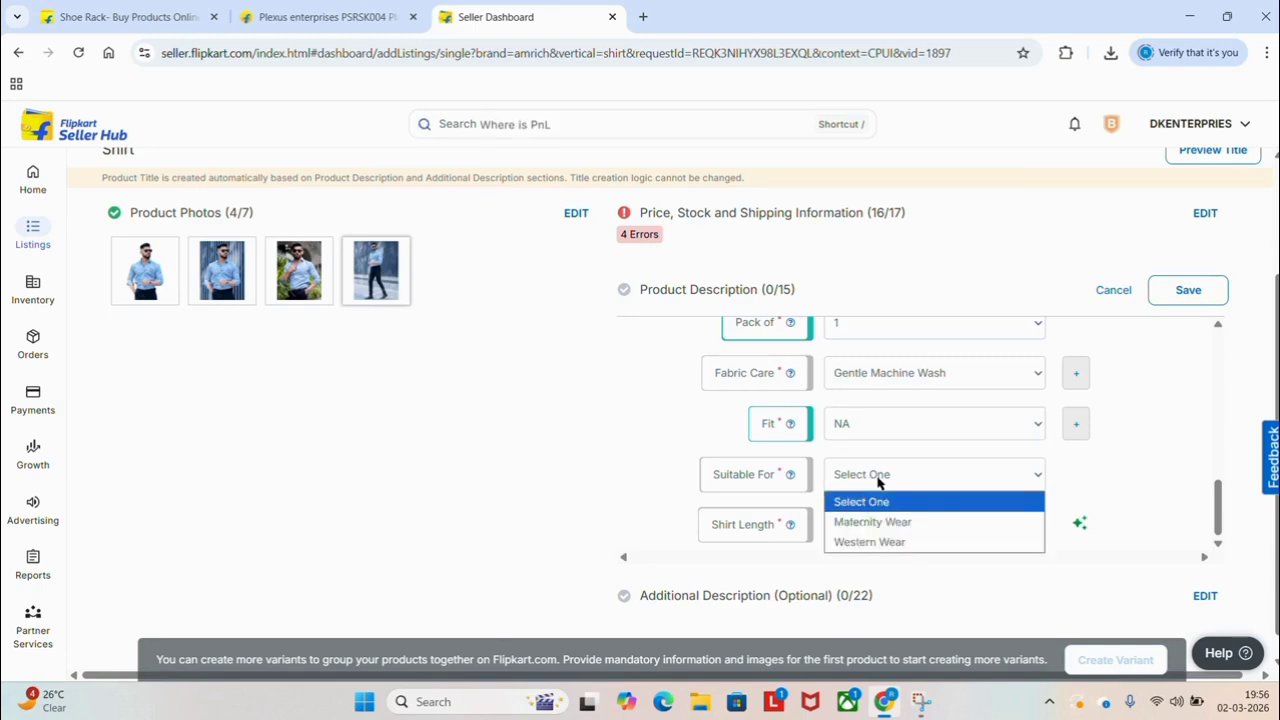
click(879, 523)
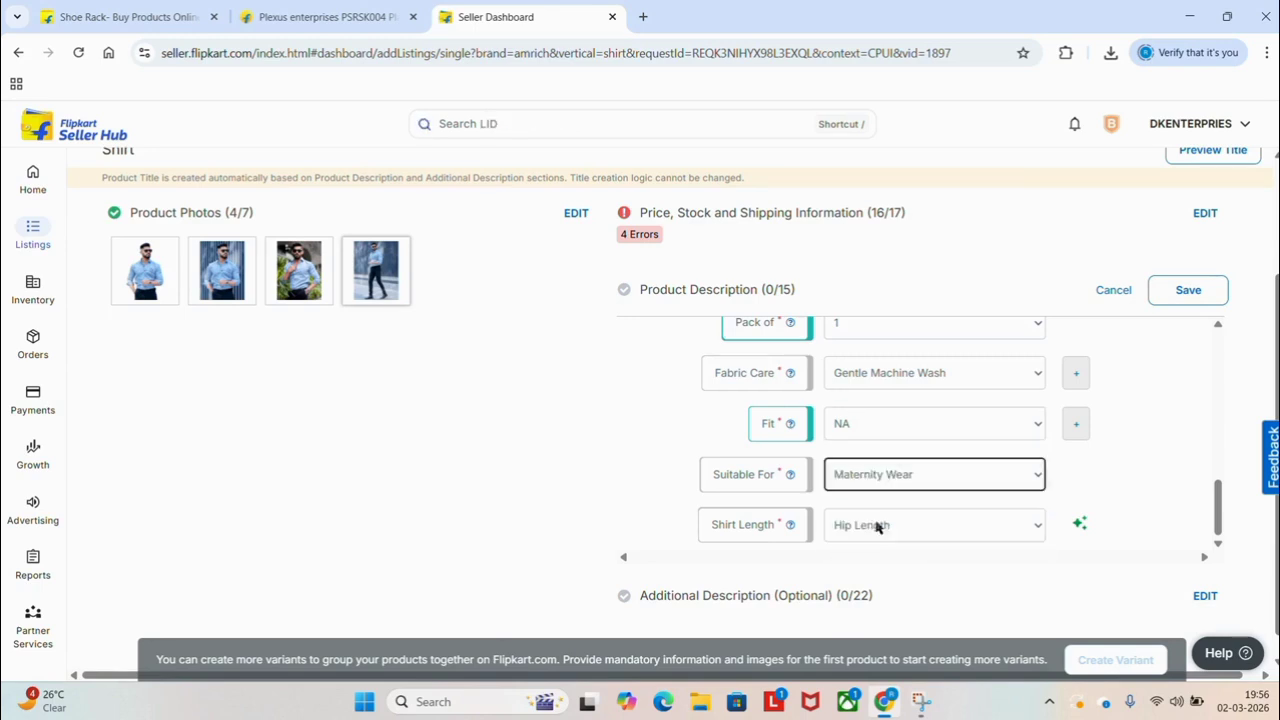
click(866, 532)
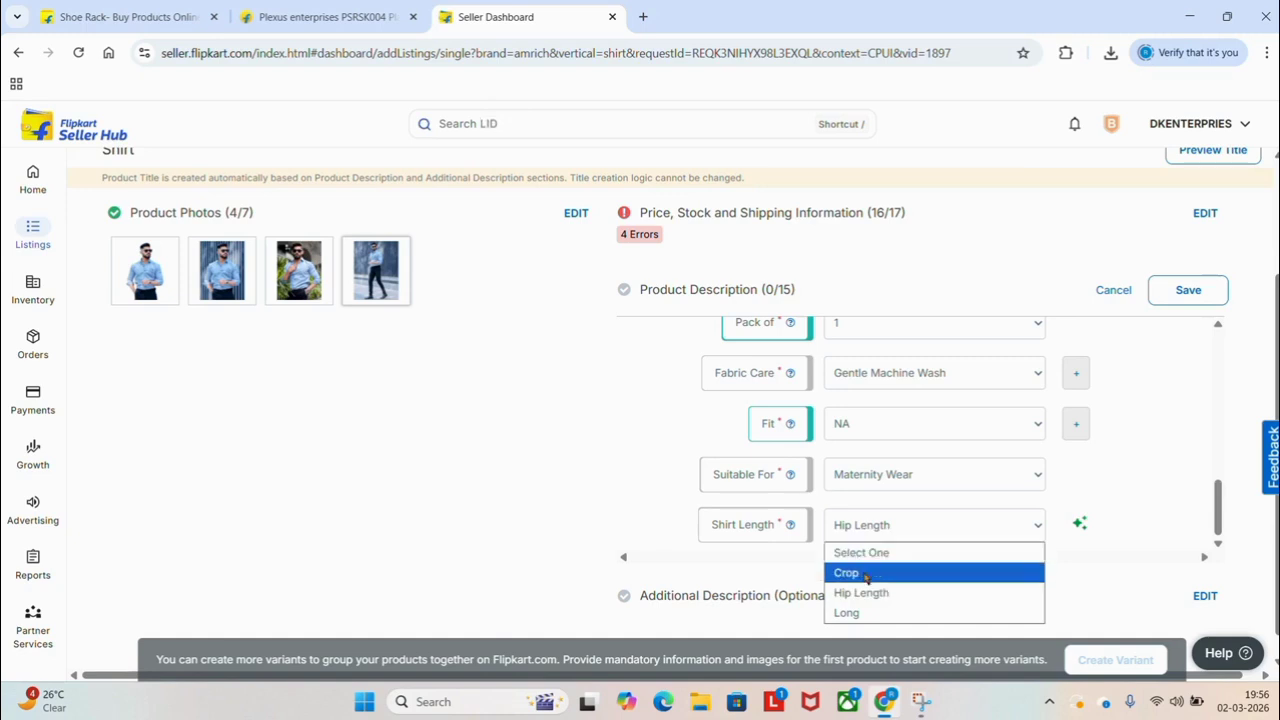
click(866, 574)
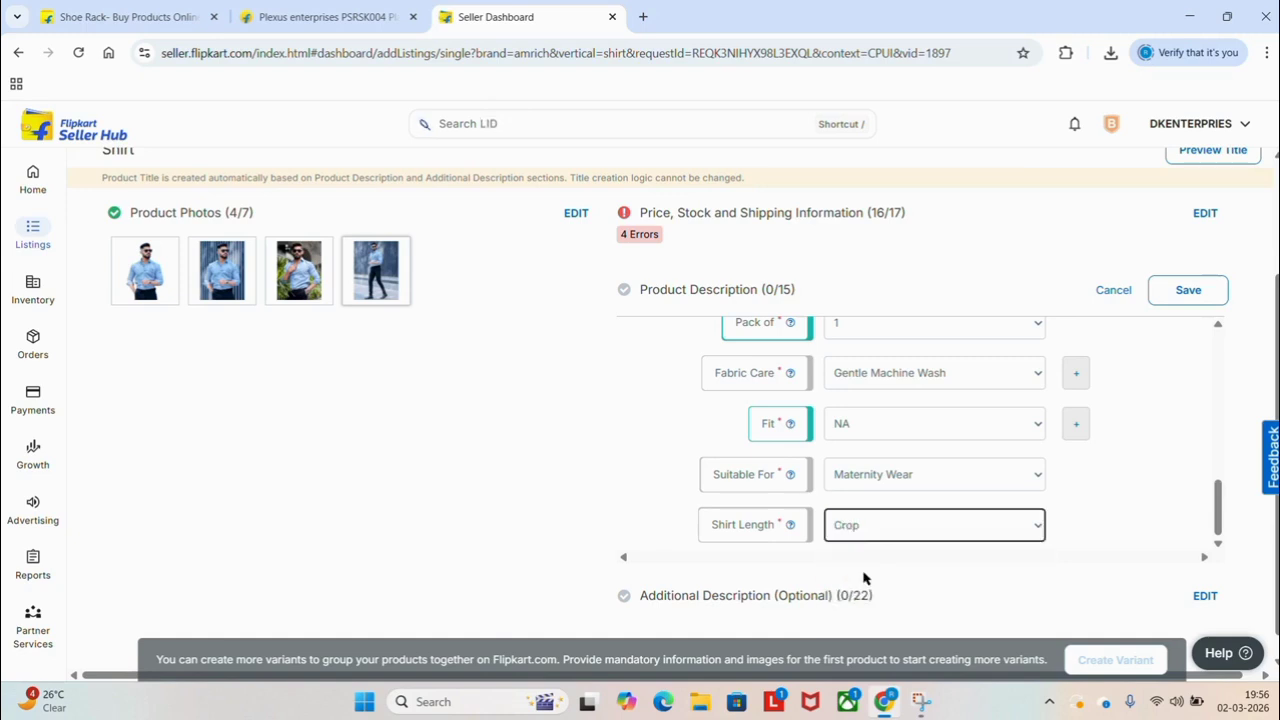
click(1167, 298)
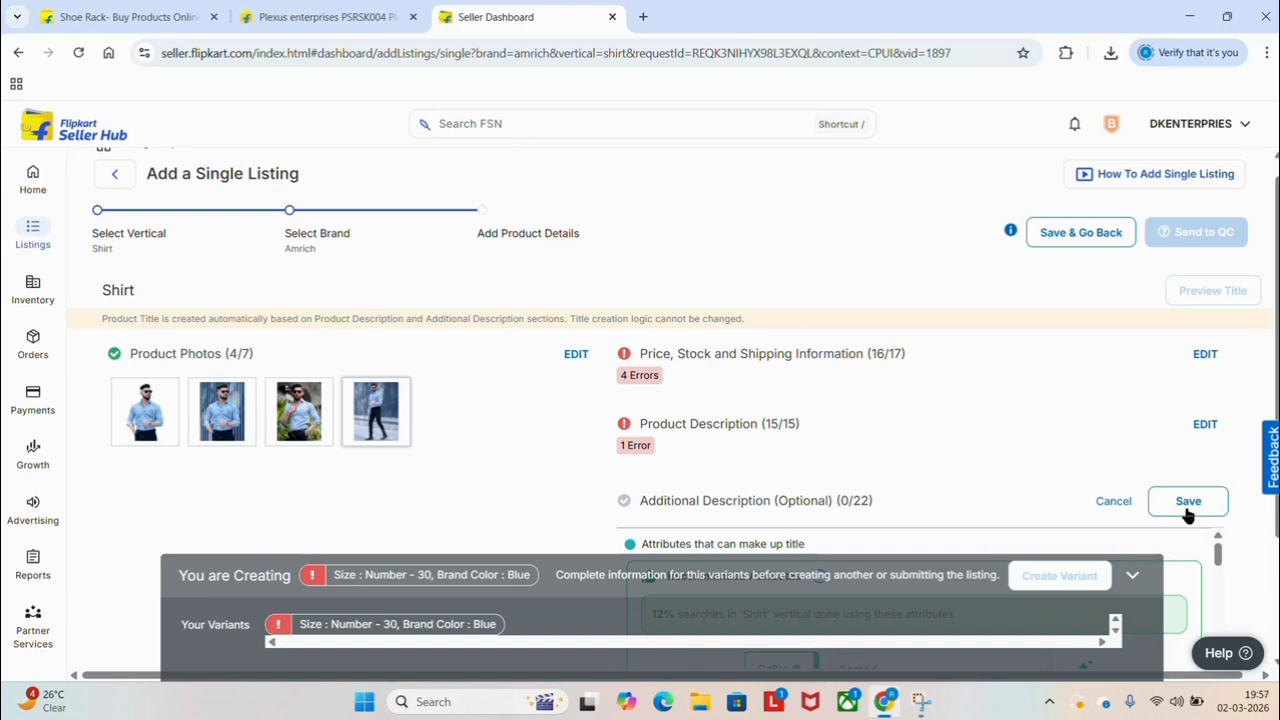
Collapse the overview of the variant being created so it covers less of the listing form.
click(1131, 577)
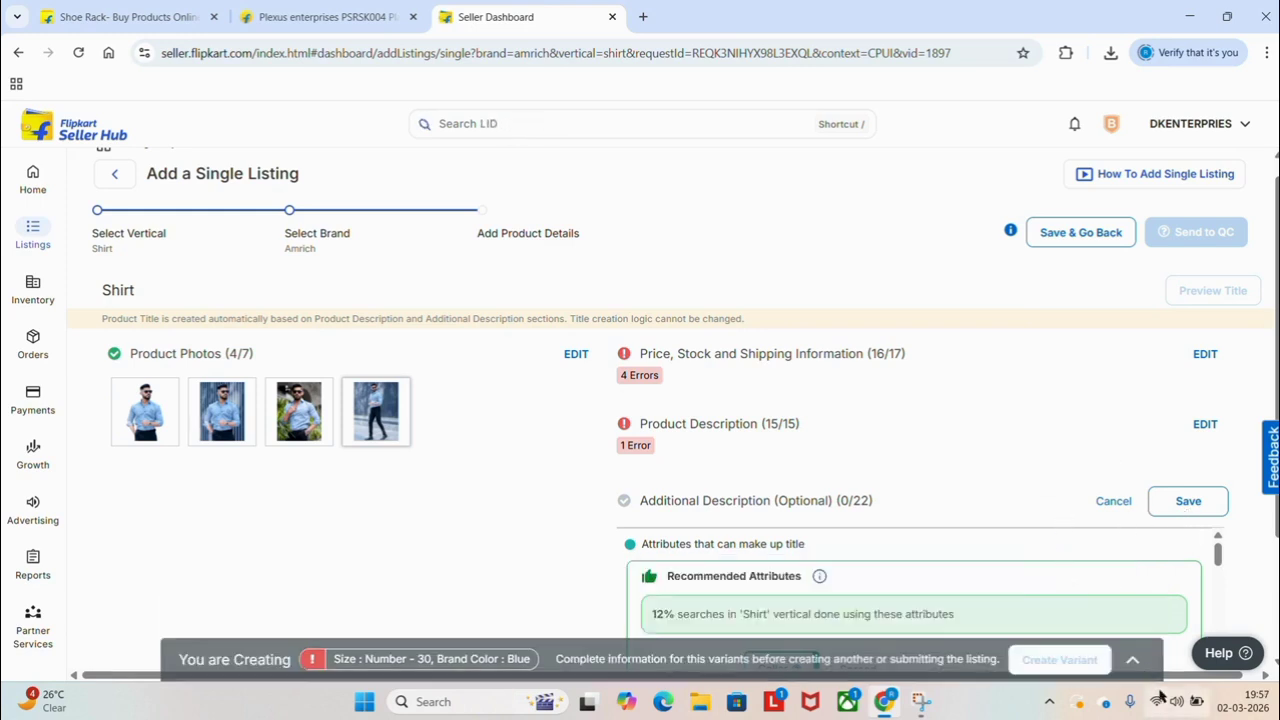
click(1131, 657)
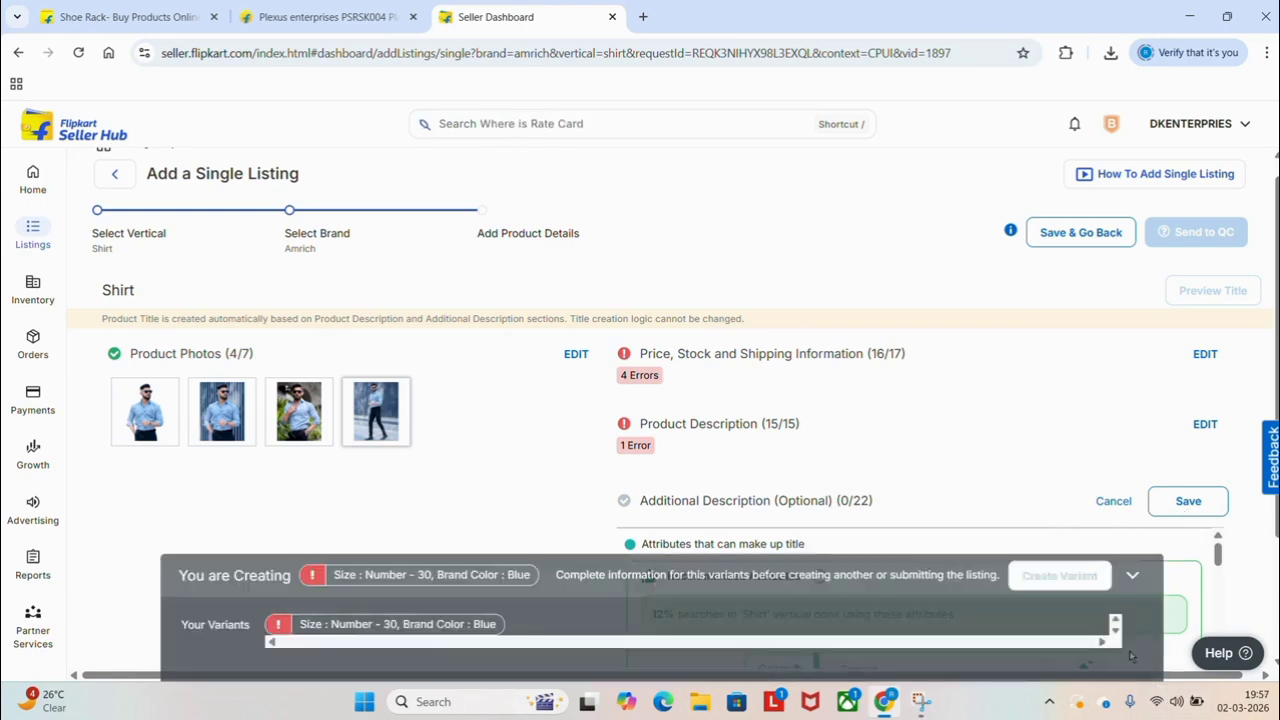
click(1133, 577)
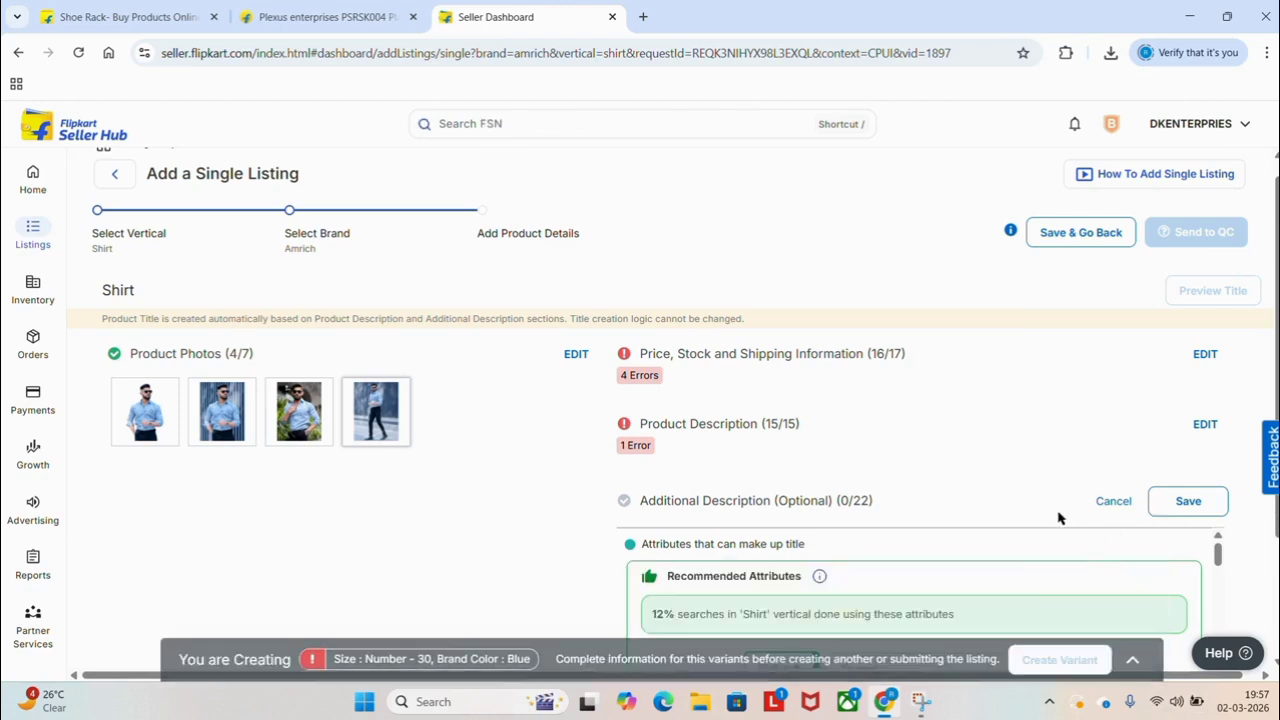
Close and reopen the optional additional description, and set the collar to Button Down.
click(1115, 505)
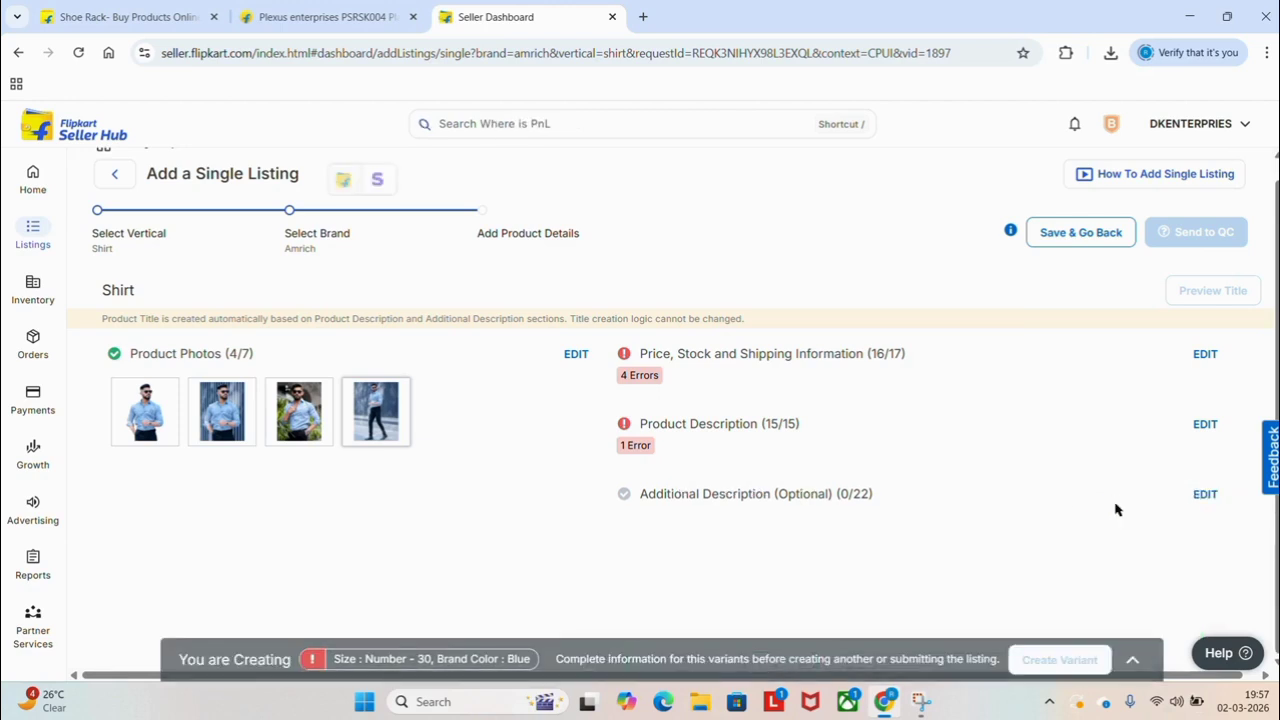
click(1205, 496)
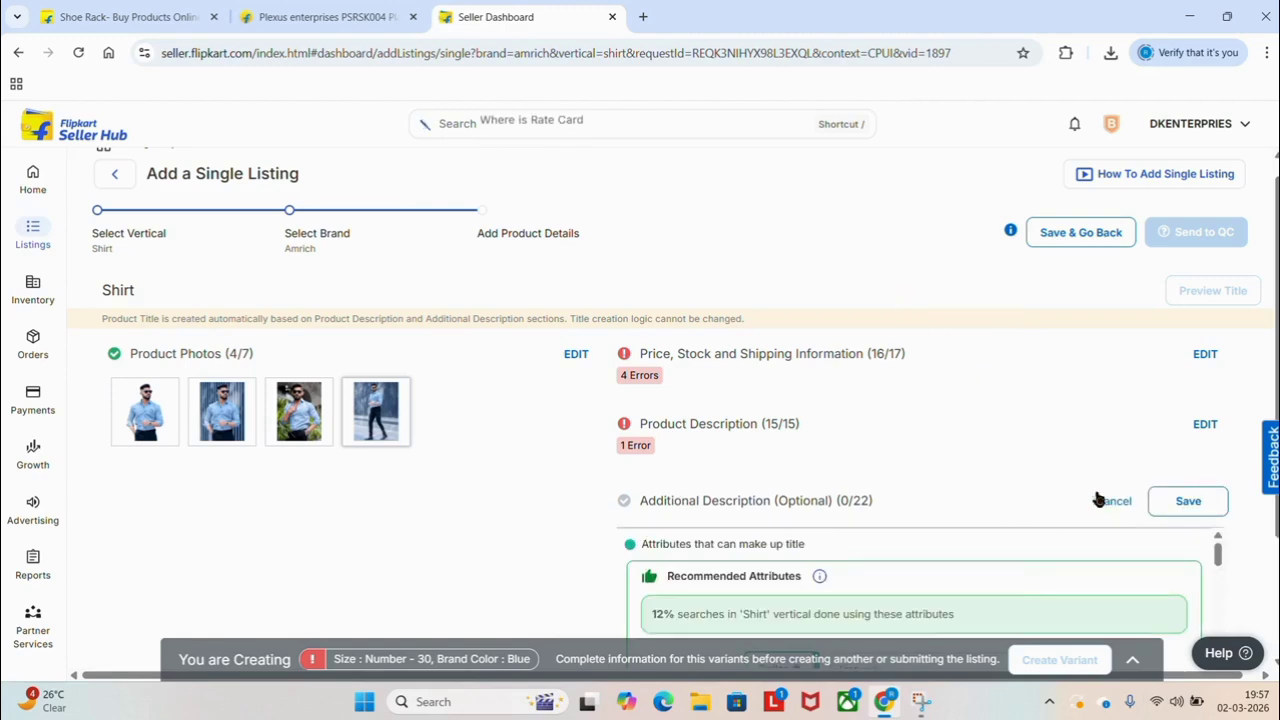
scroll(924, 268, down, 2)
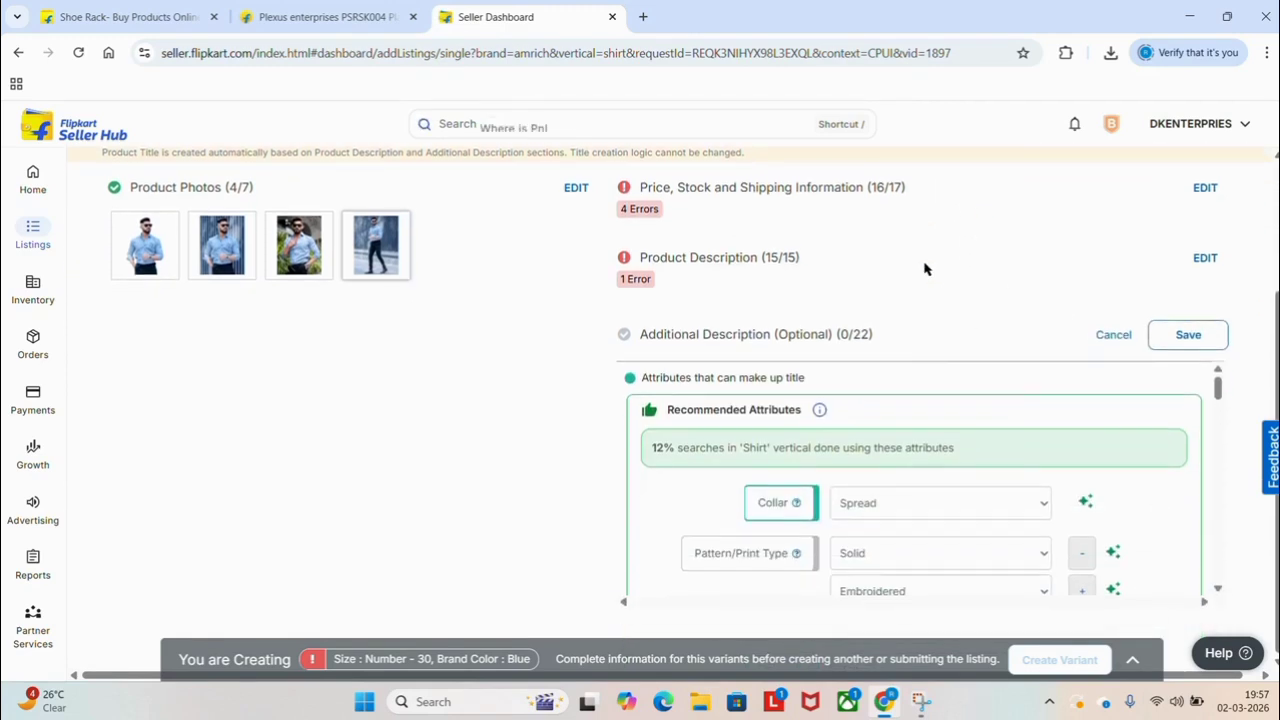
click(955, 502)
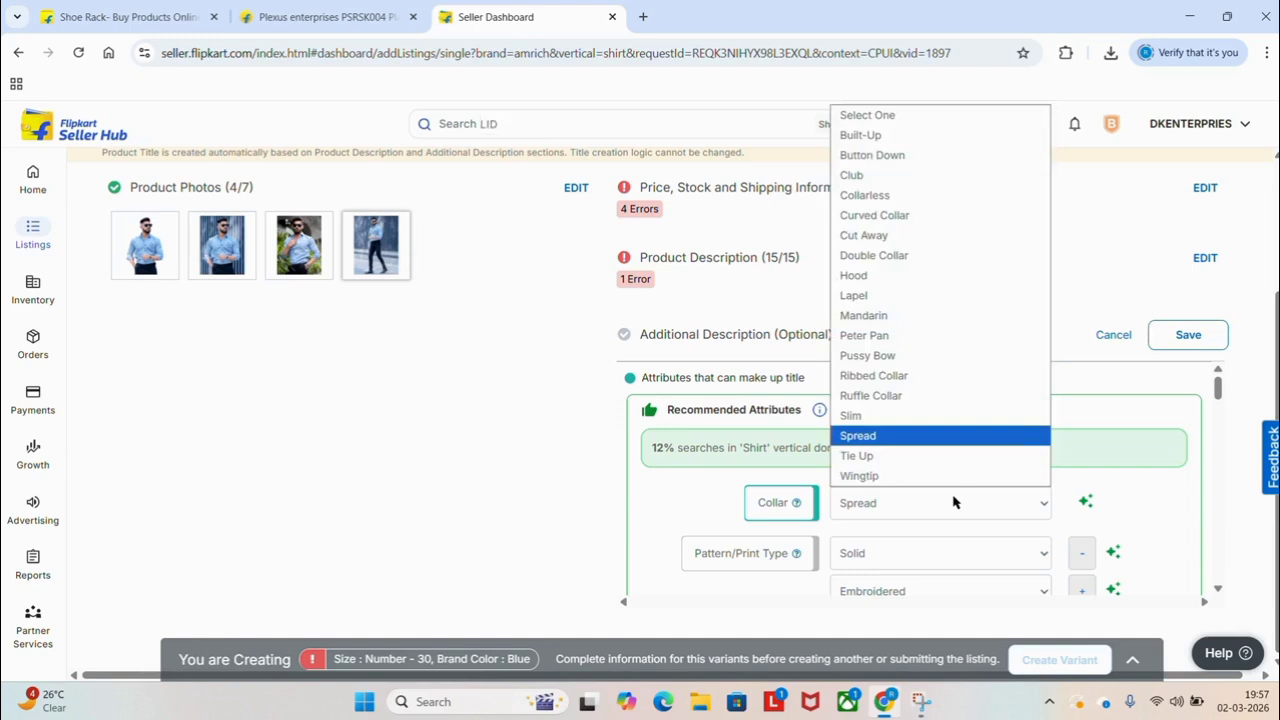
click(905, 155)
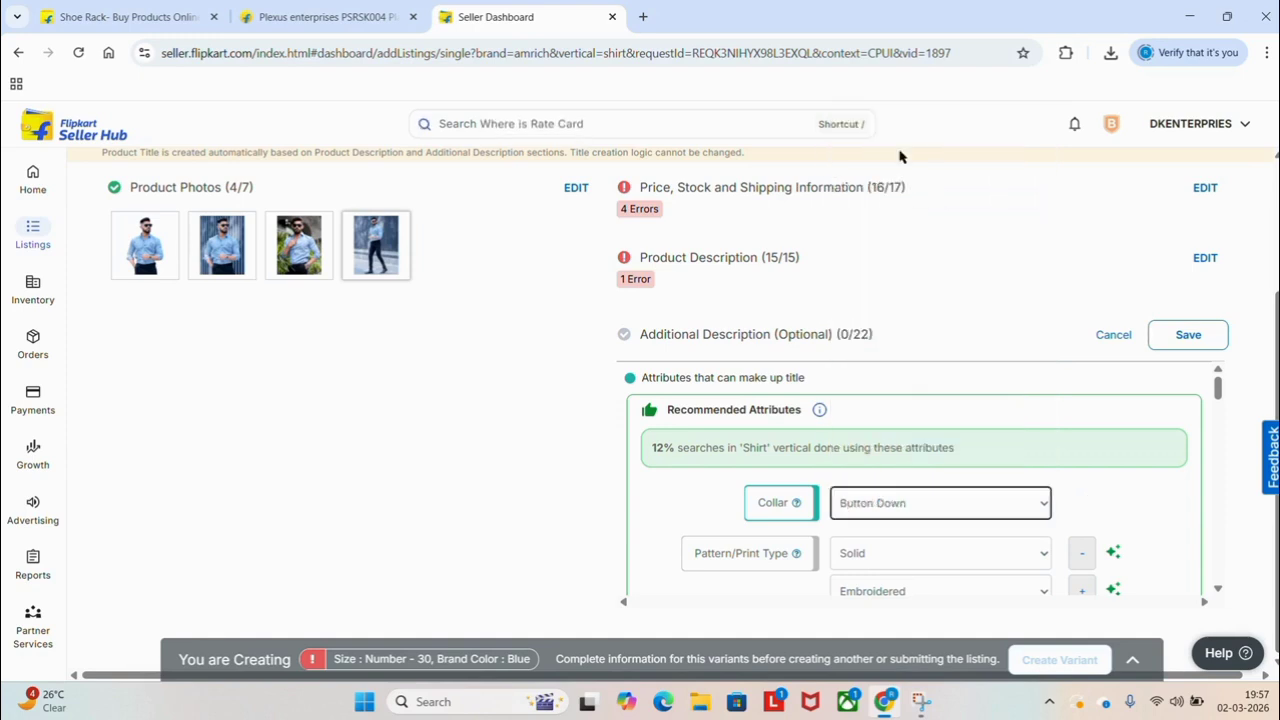
Set the secondary color to Blue in the recommended attributes of the additional description.
scroll(890, 502, down, 2)
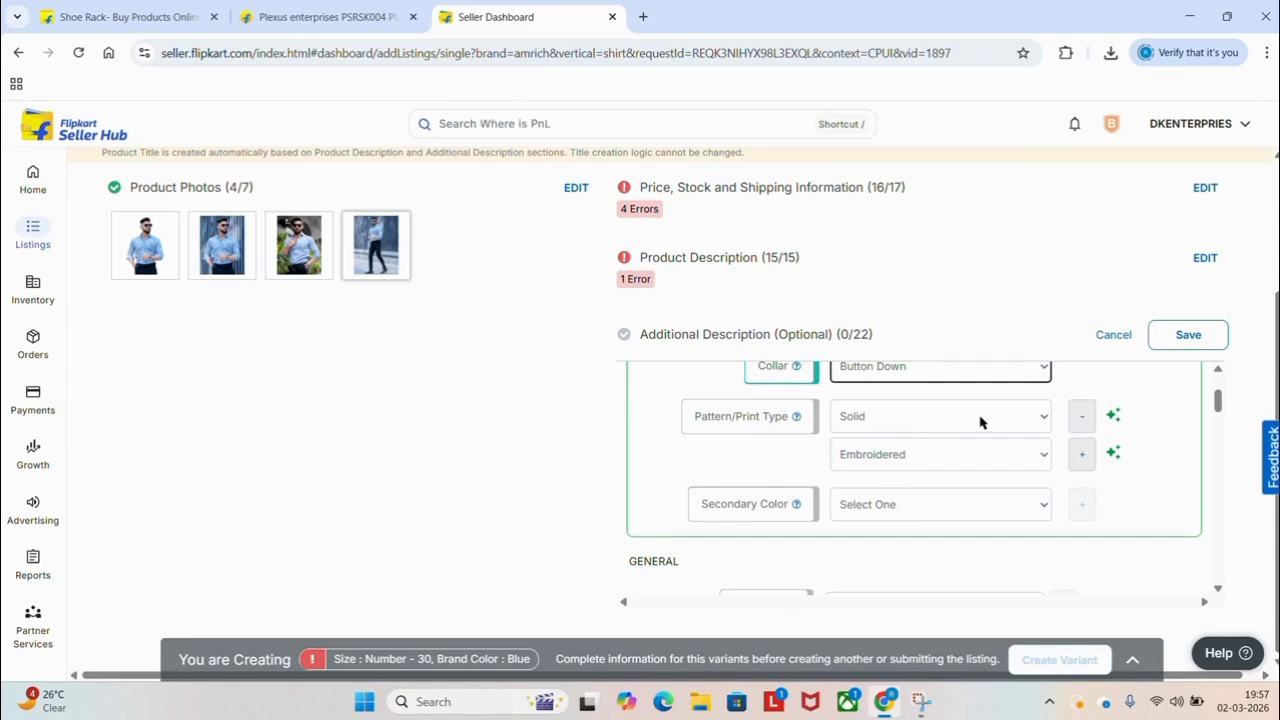
scroll(980, 422, down, 1)
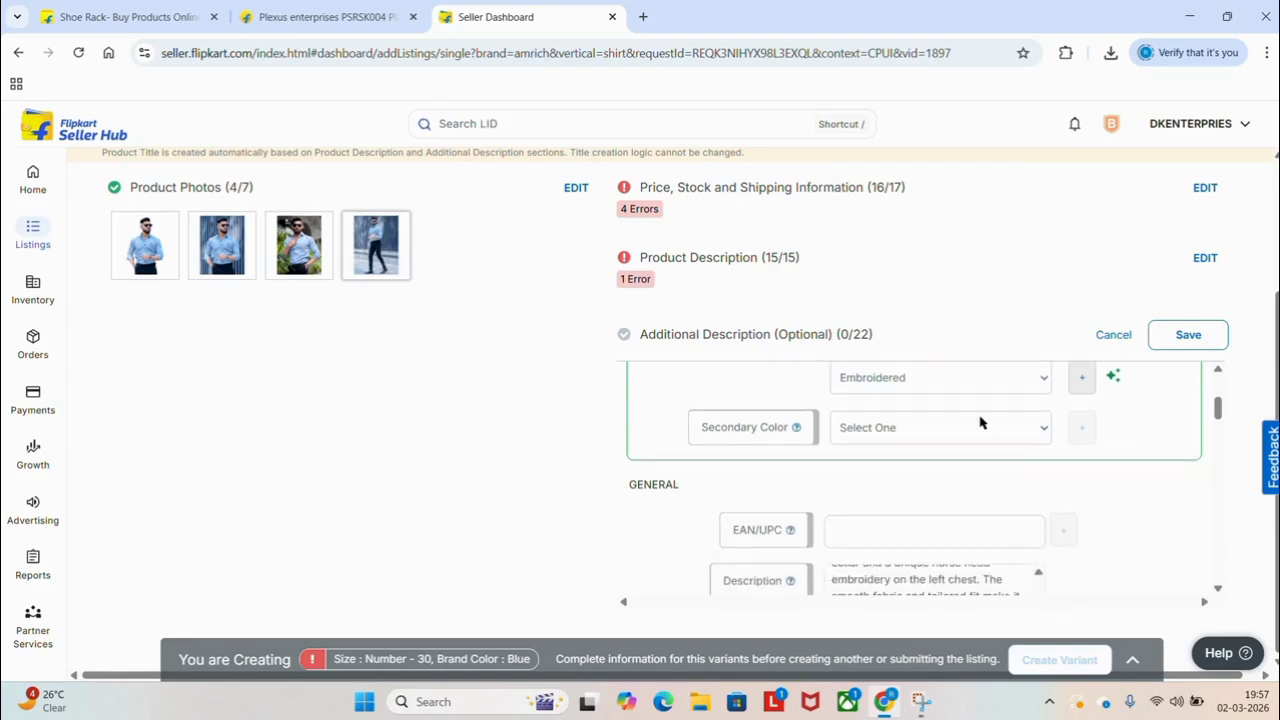
click(958, 430)
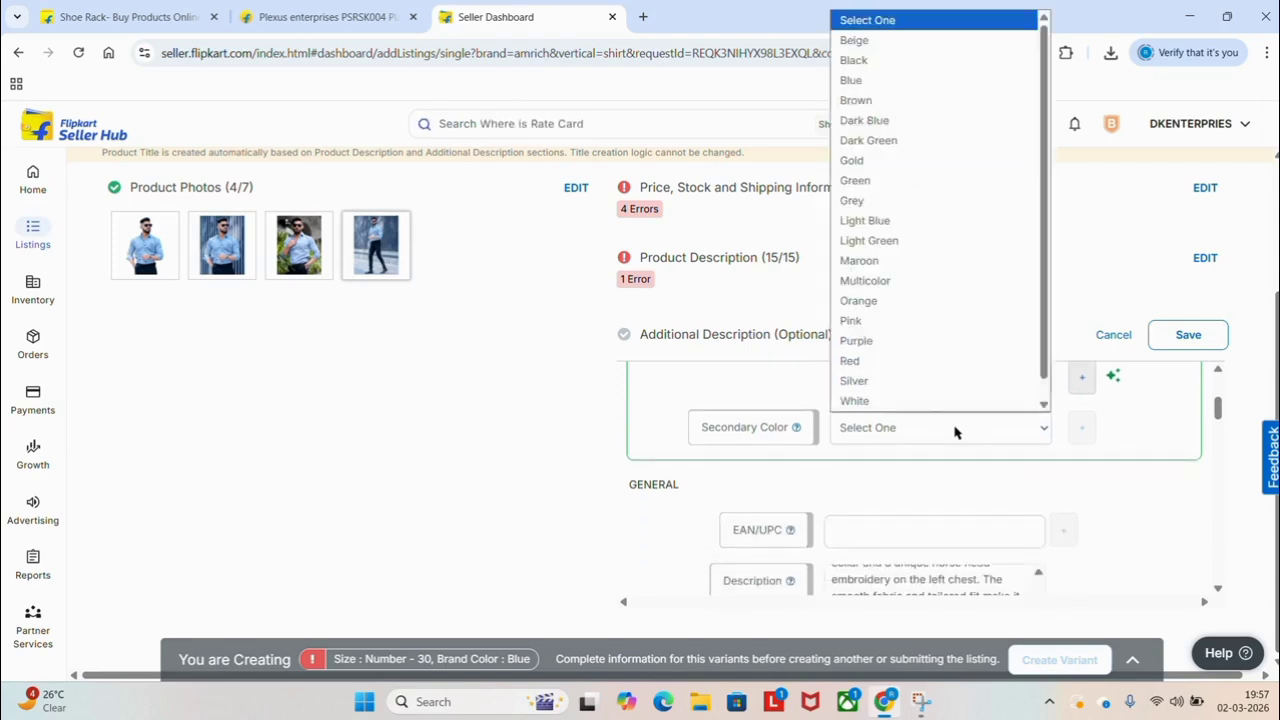
scroll(880, 330, down, 1)
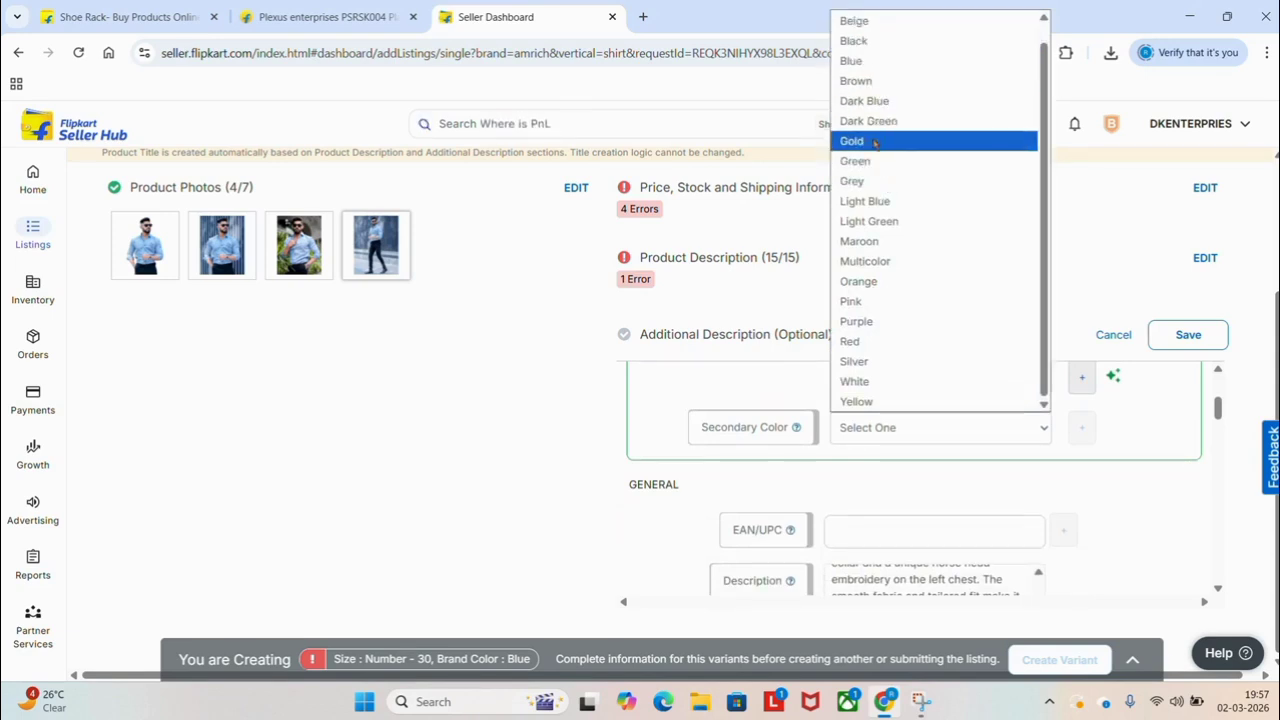
click(860, 62)
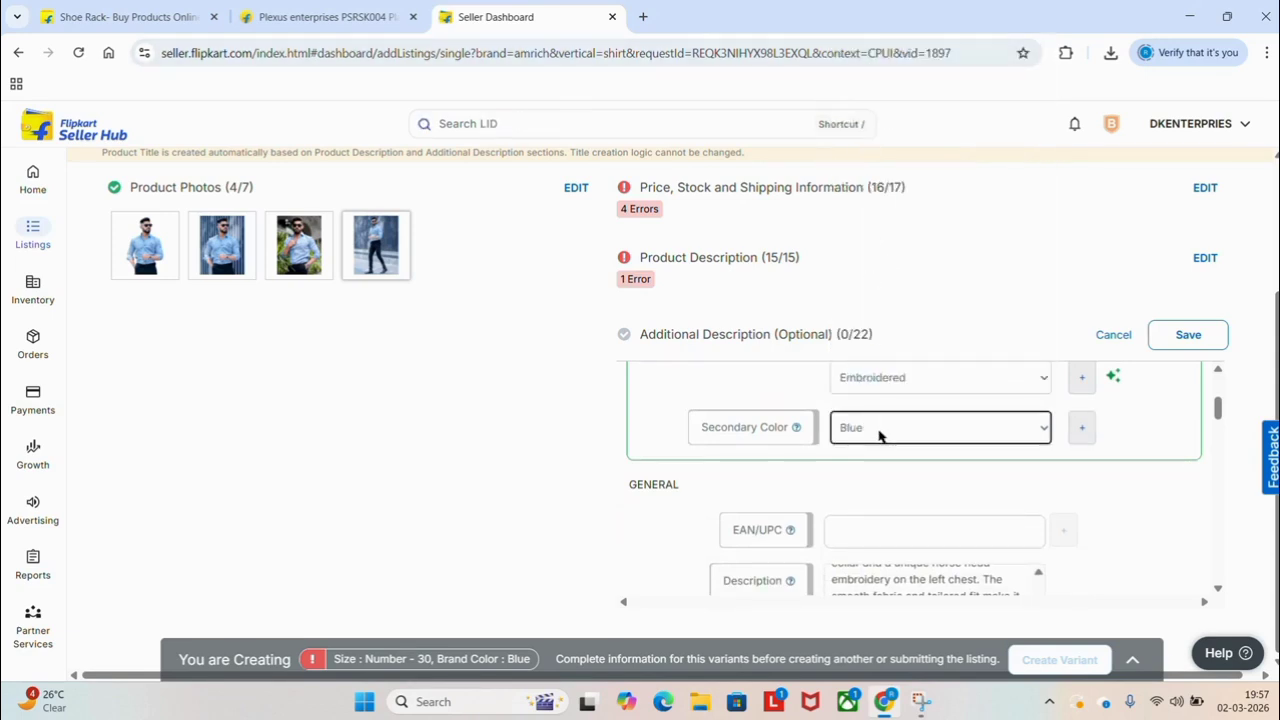
Clear all five suggested search keywords in the general section of the additional description, from "collared shirt" up to "men's shirt".
scroll(880, 440, down, 2)
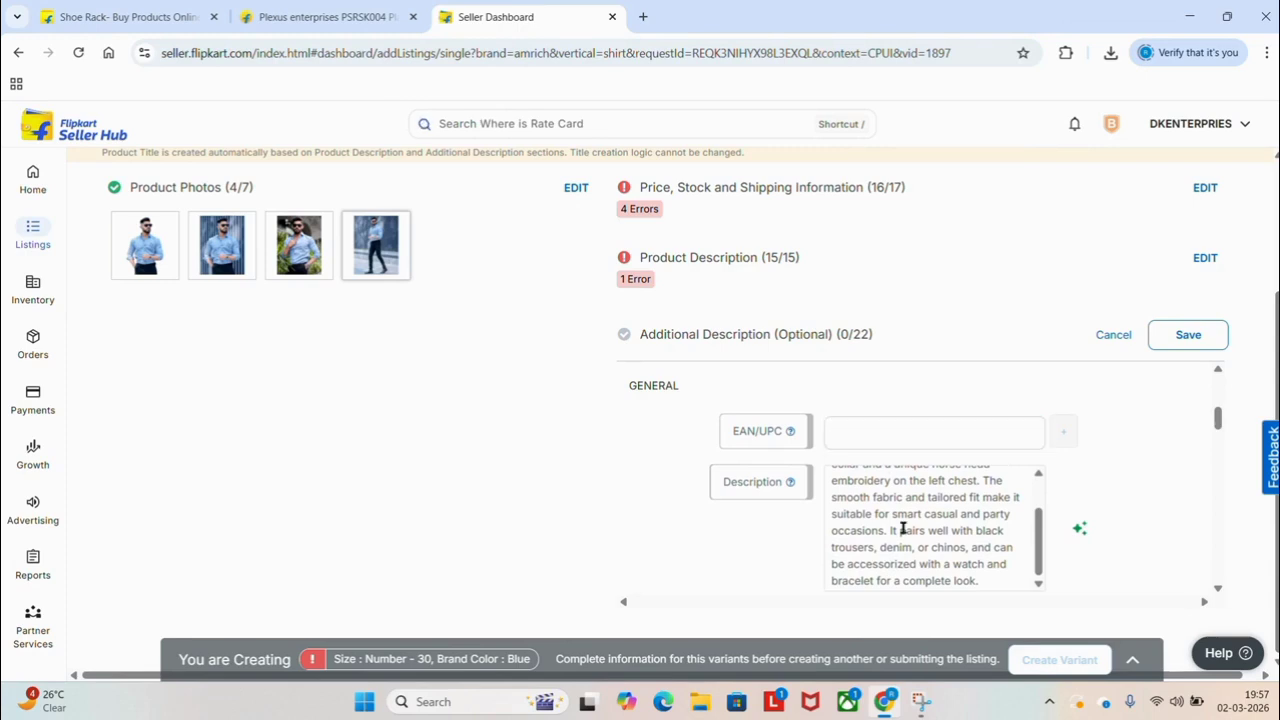
scroll(903, 528, down, 1)
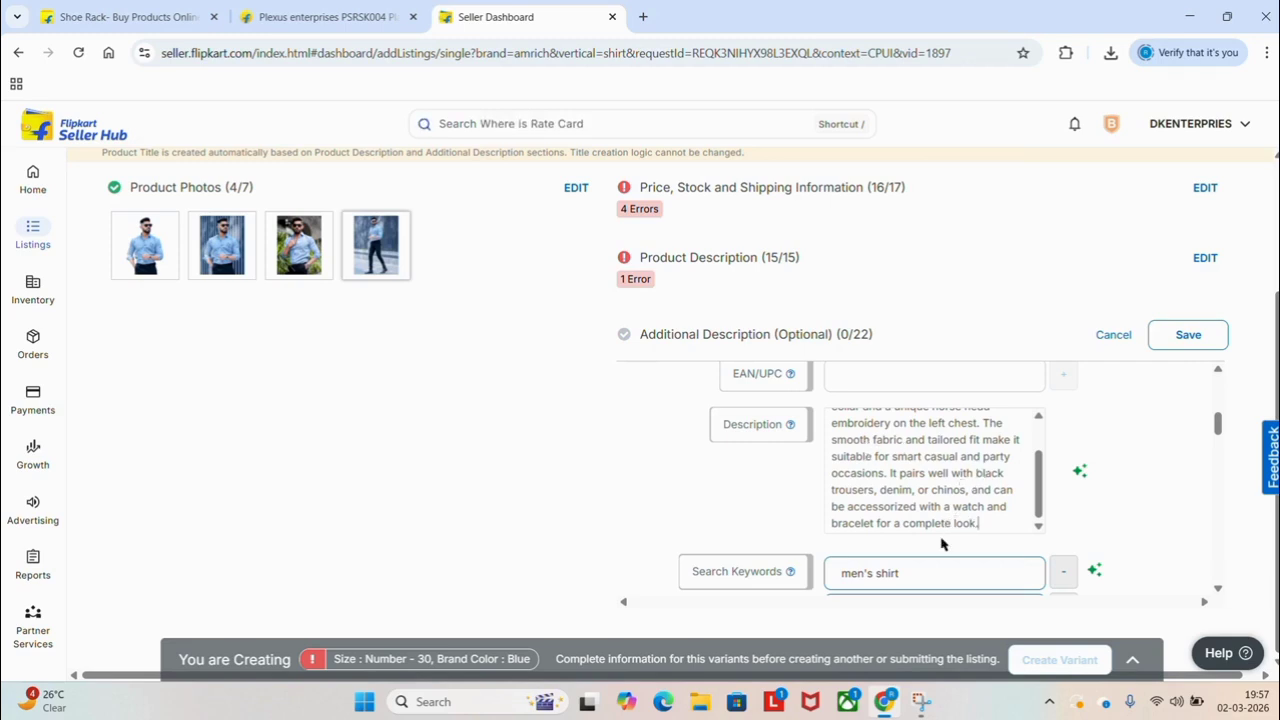
scroll(941, 543, down, 3)
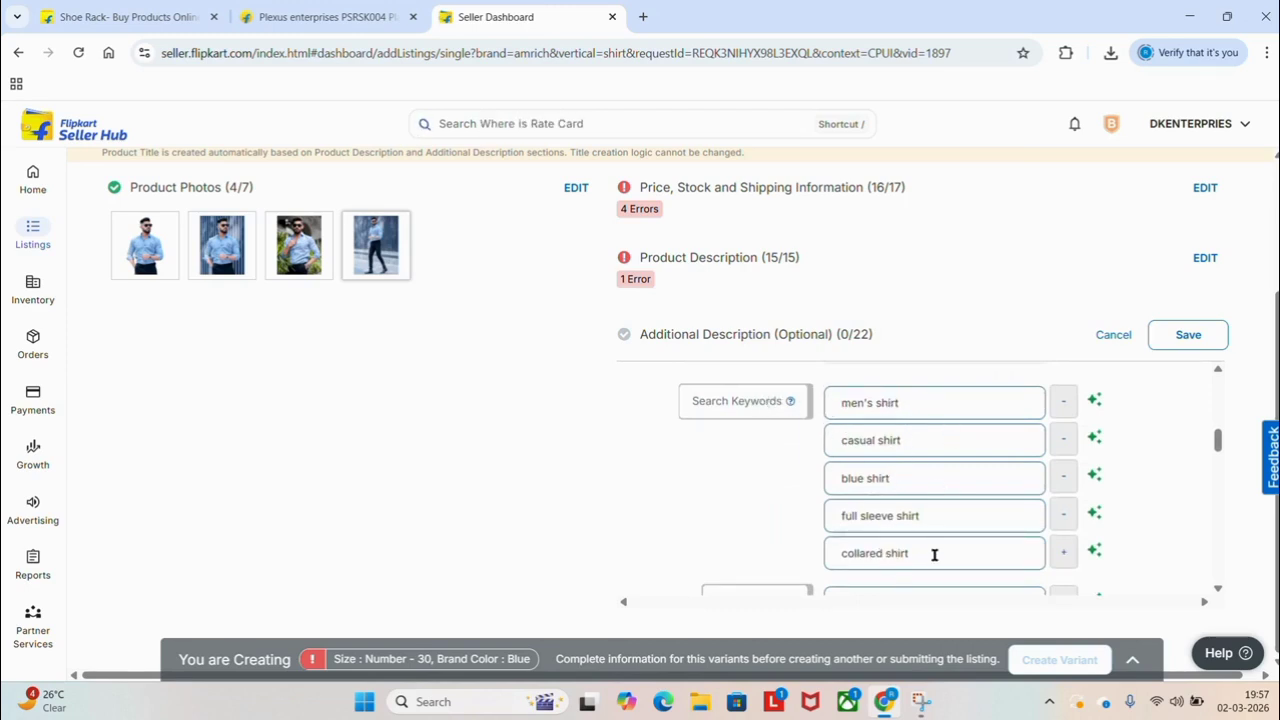
key(BackSpace)
key(BackSpace)
key(BackSpace)
key(BackSpace)
key(BackSpace)
key(BackSpace)
key(BackSpace)
key(BackSpace)
key(BackSpace)
key(BackSpace)
key(BackSpace)
key(BackSpace)
key(BackSpace)
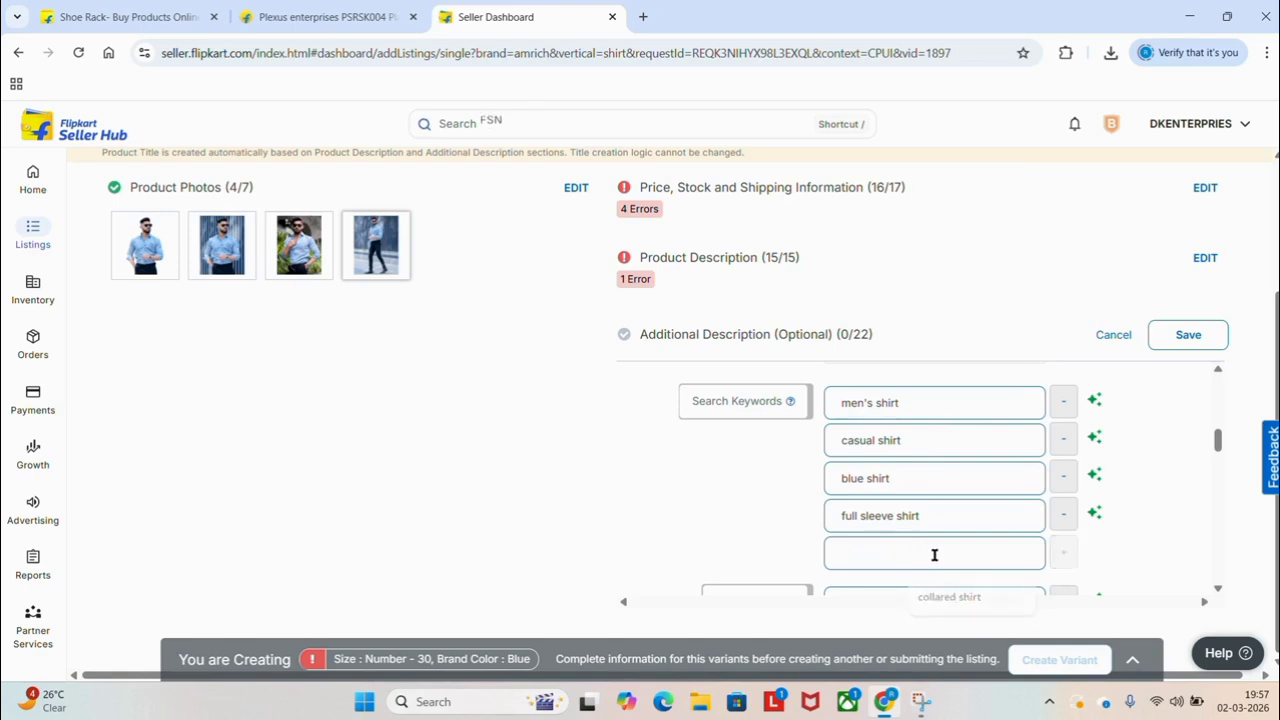
click(947, 518)
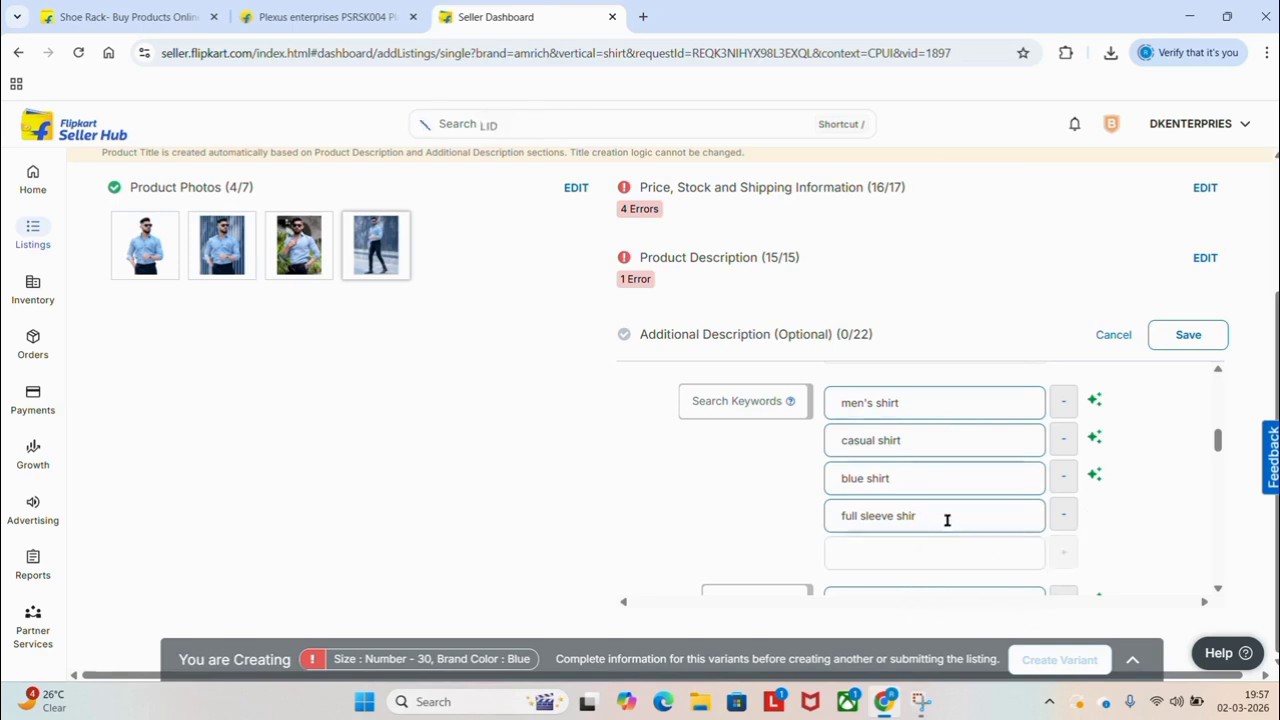
key(BackSpace)
key(BackSpace)
key(BackSpace)
key(BackSpace)
key(BackSpace)
key(BackSpace)
key(BackSpace)
key(BackSpace)
key(BackSpace)
key(BackSpace)
key(BackSpace)
key(BackSpace)
key(BackSpace)
key(BackSpace)
key(BackSpace)
key(BackSpace)
key(BackSpace)
click(950, 483)
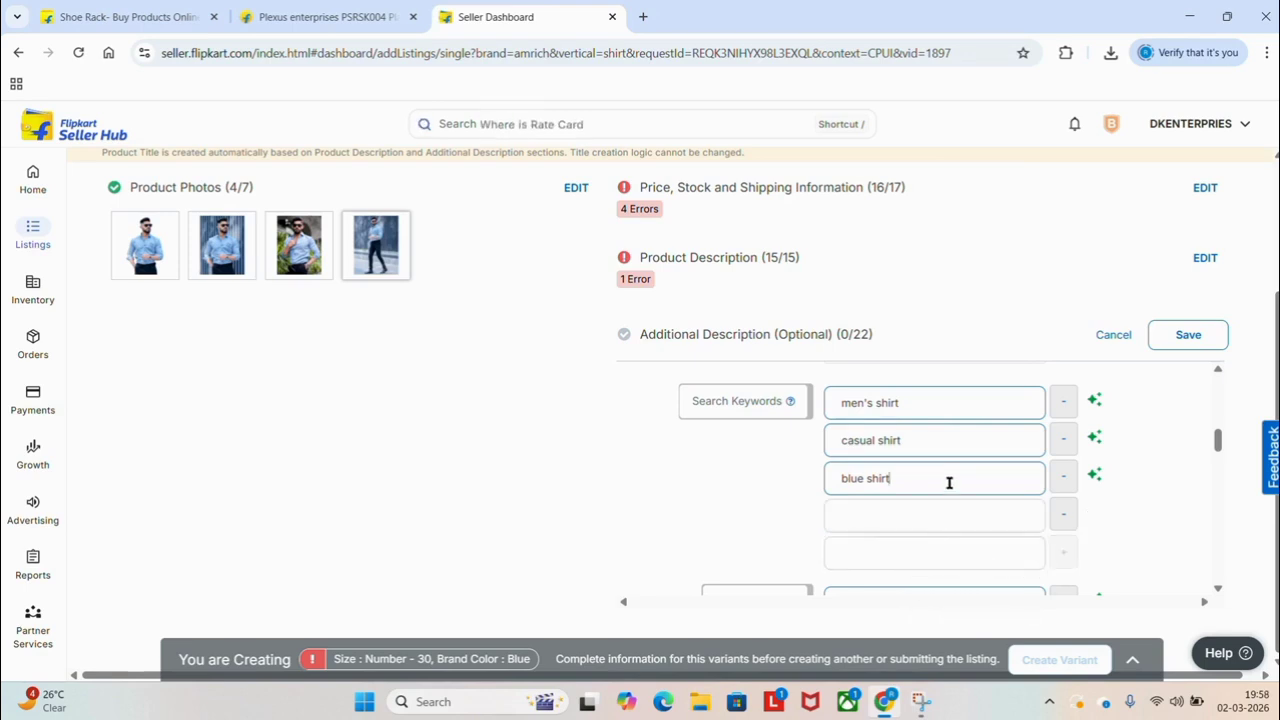
key(BackSpace)
key(BackSpace)
key(BackSpace)
key(BackSpace)
key(BackSpace)
key(BackSpace)
key(BackSpace)
key(BackSpace)
key(BackSpace)
key(BackSpace)
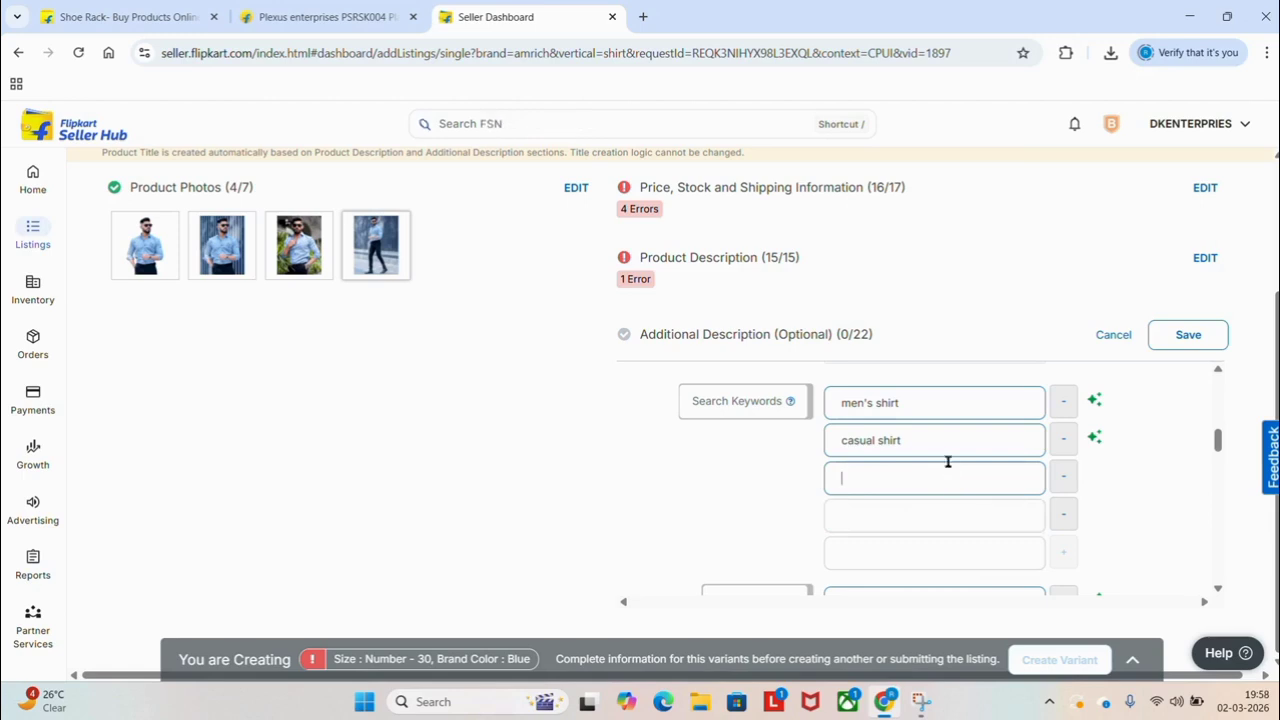
click(950, 458)
key(BackSpace)
key(BackSpace)
key(BackSpace)
key(BackSpace)
key(BackSpace)
key(BackSpace)
key(BackSpace)
key(BackSpace)
key(BackSpace)
key(BackSpace)
key(BackSpace)
key(BackSpace)
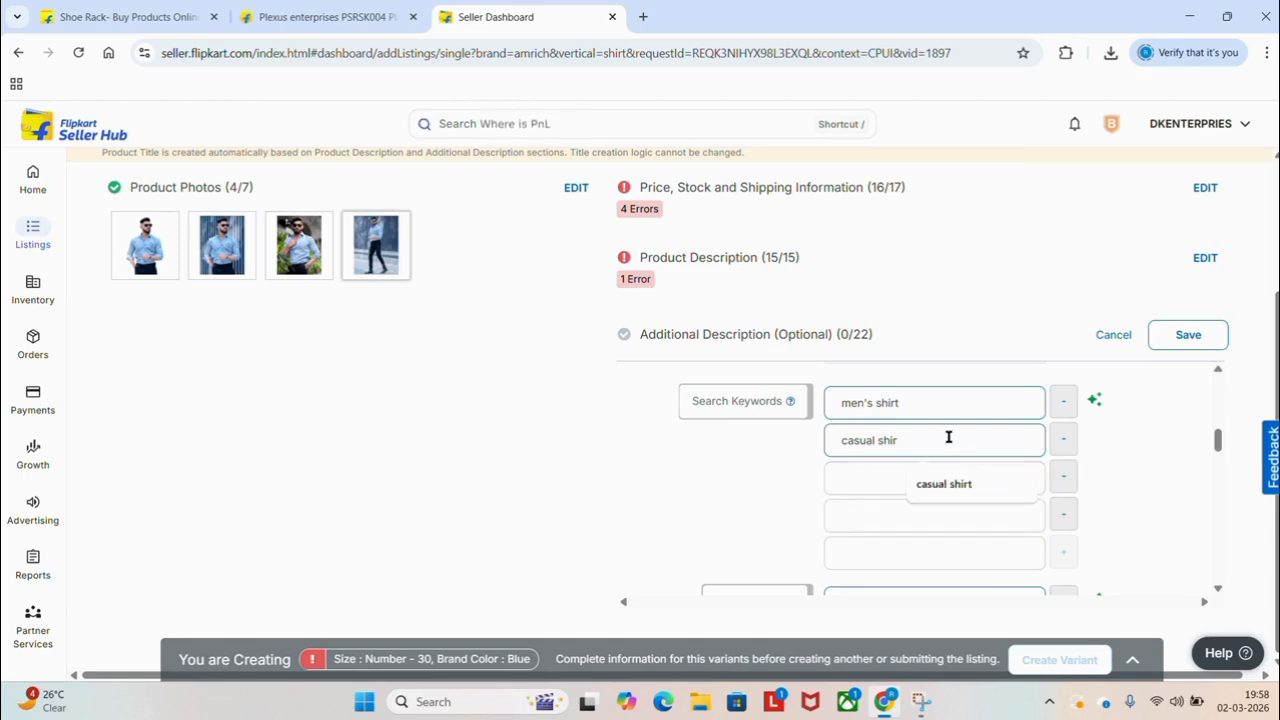
click(953, 413)
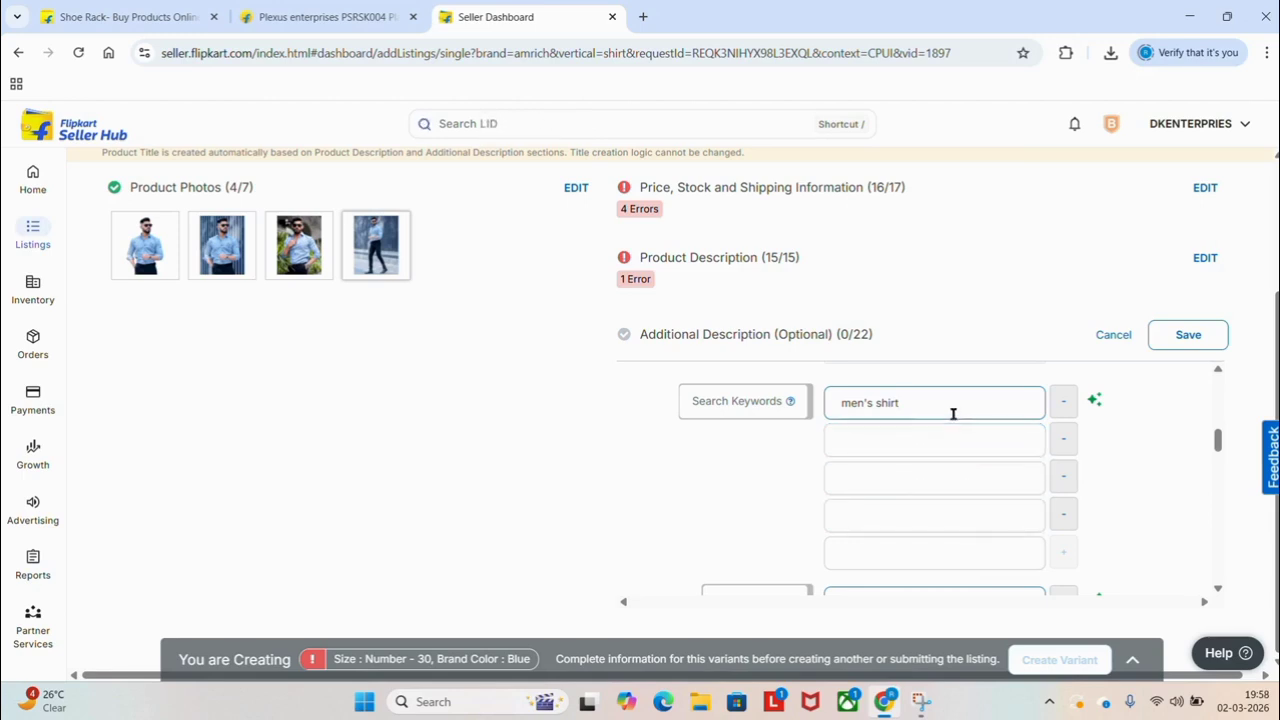
key(BackSpace)
key(BackSpace)
key(BackSpace)
key(BackSpace)
key(BackSpace)
key(BackSpace)
key(BackSpace)
key(BackSpace)
key(BackSpace)
key(BackSpace)
key(BackSpace)
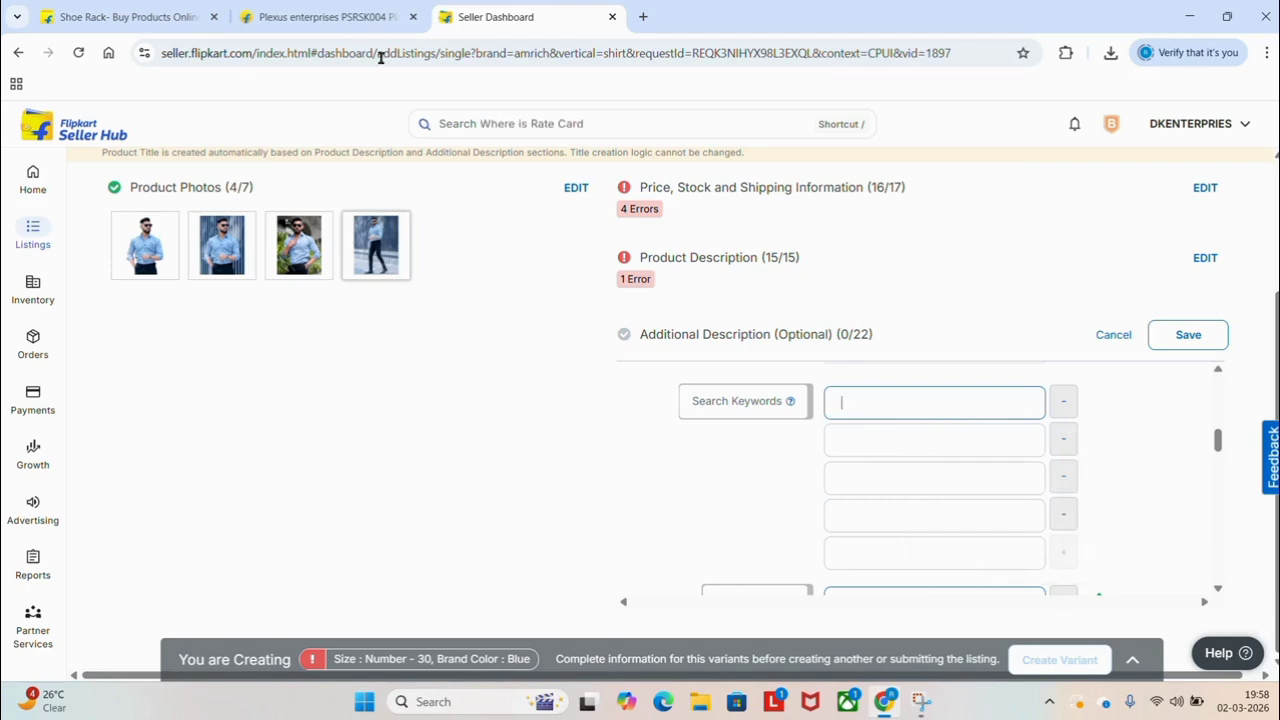
Look up search suggestions for "shirt" on the Flipkart storefront page to find popular keywords.
click(305, 17)
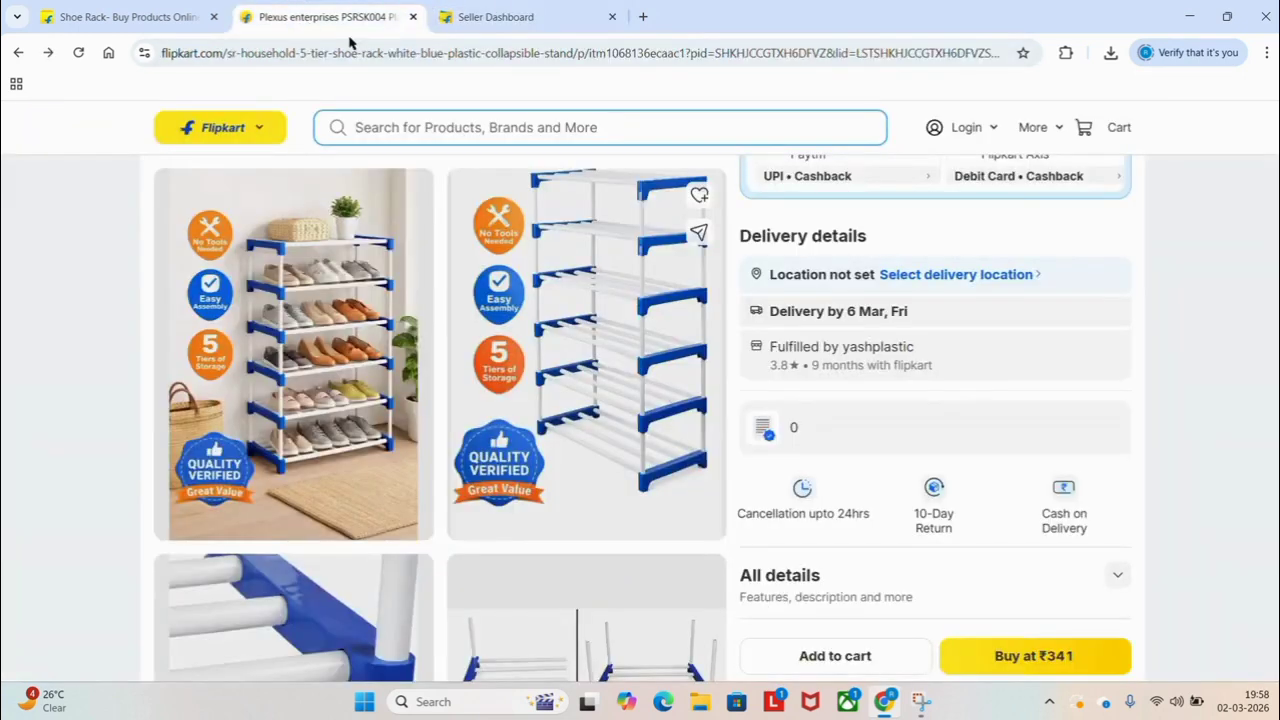
click(644, 125)
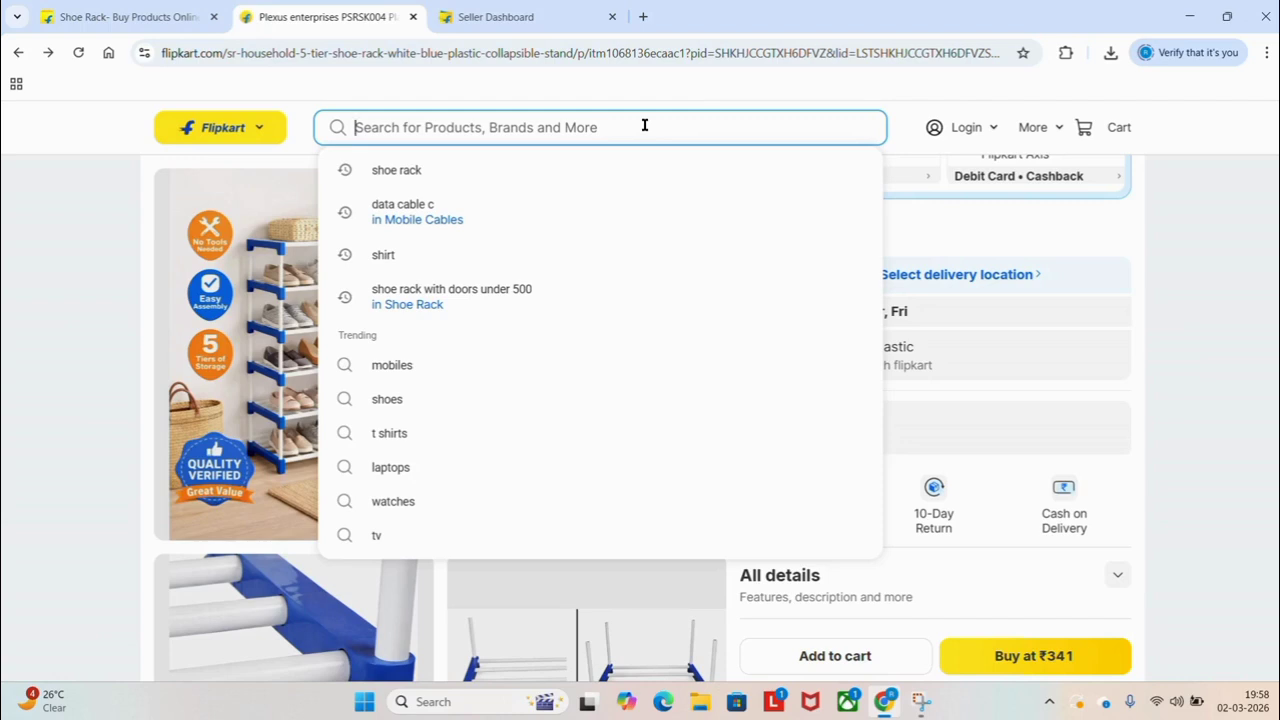
text(shirt)
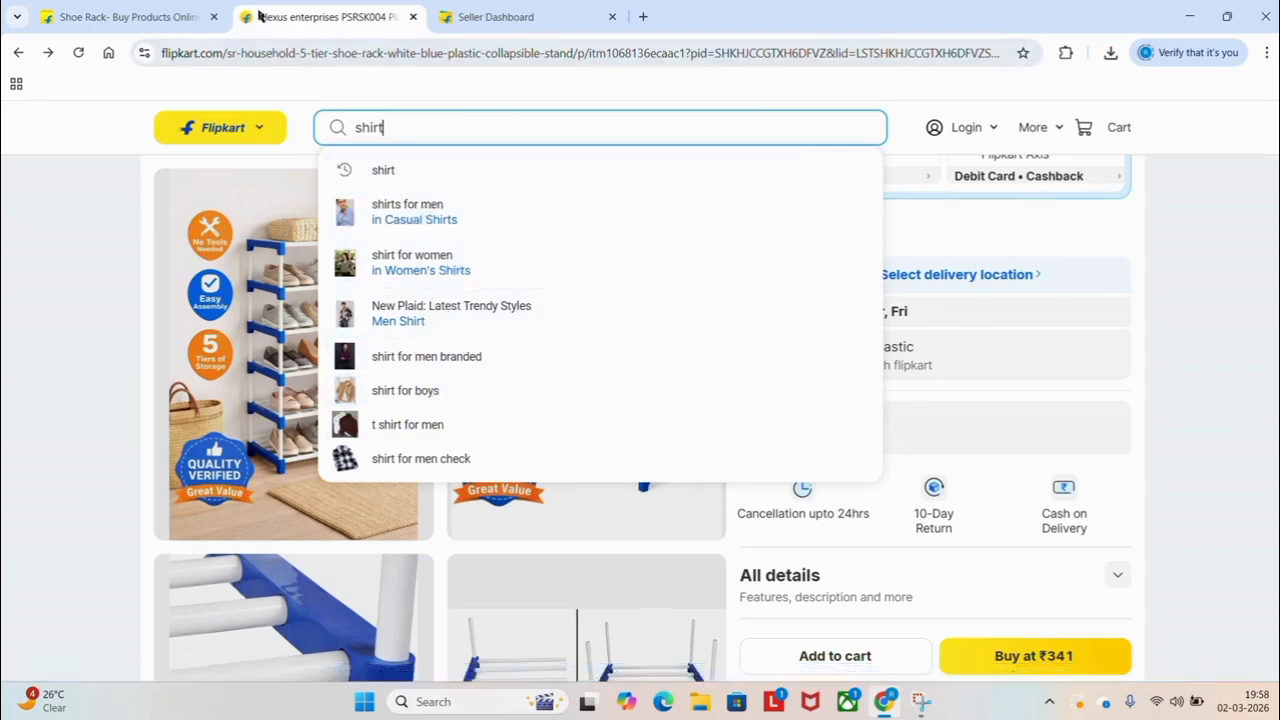
Return to the seller dashboard listing and enter "shirt for men" and "shirt" as the first two search keywords.
click(505, 20)
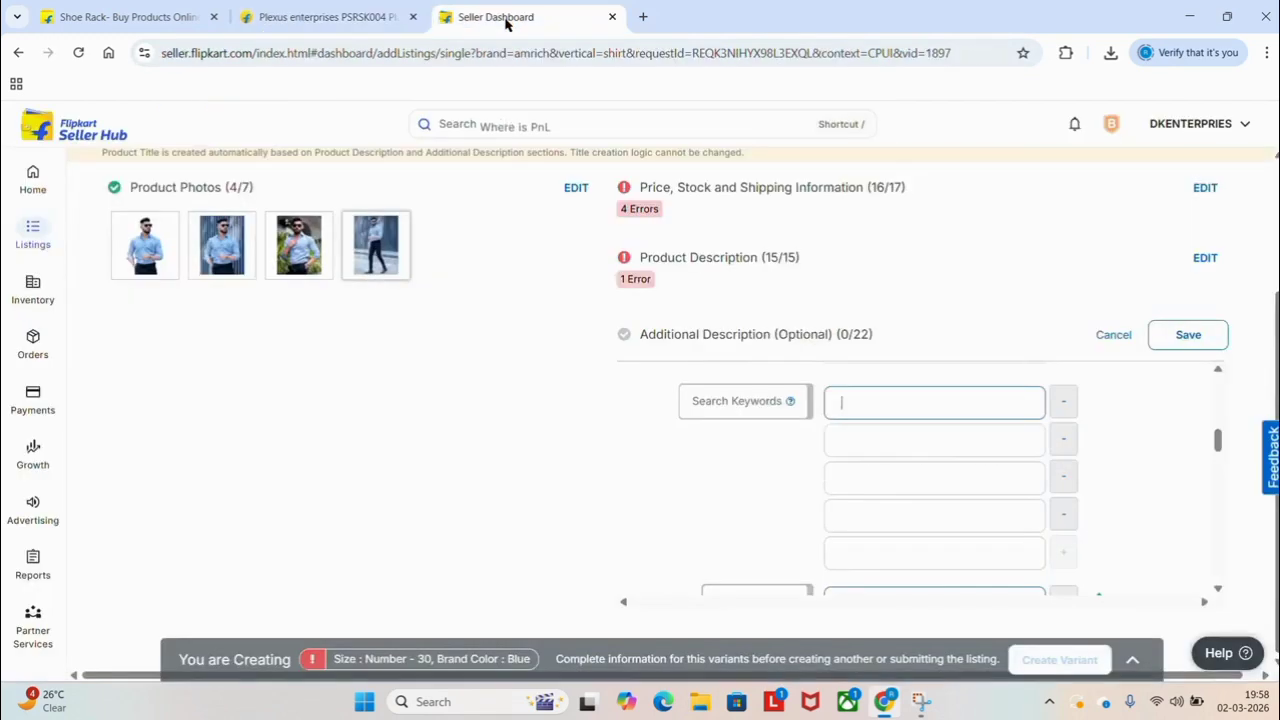
text(shirt )
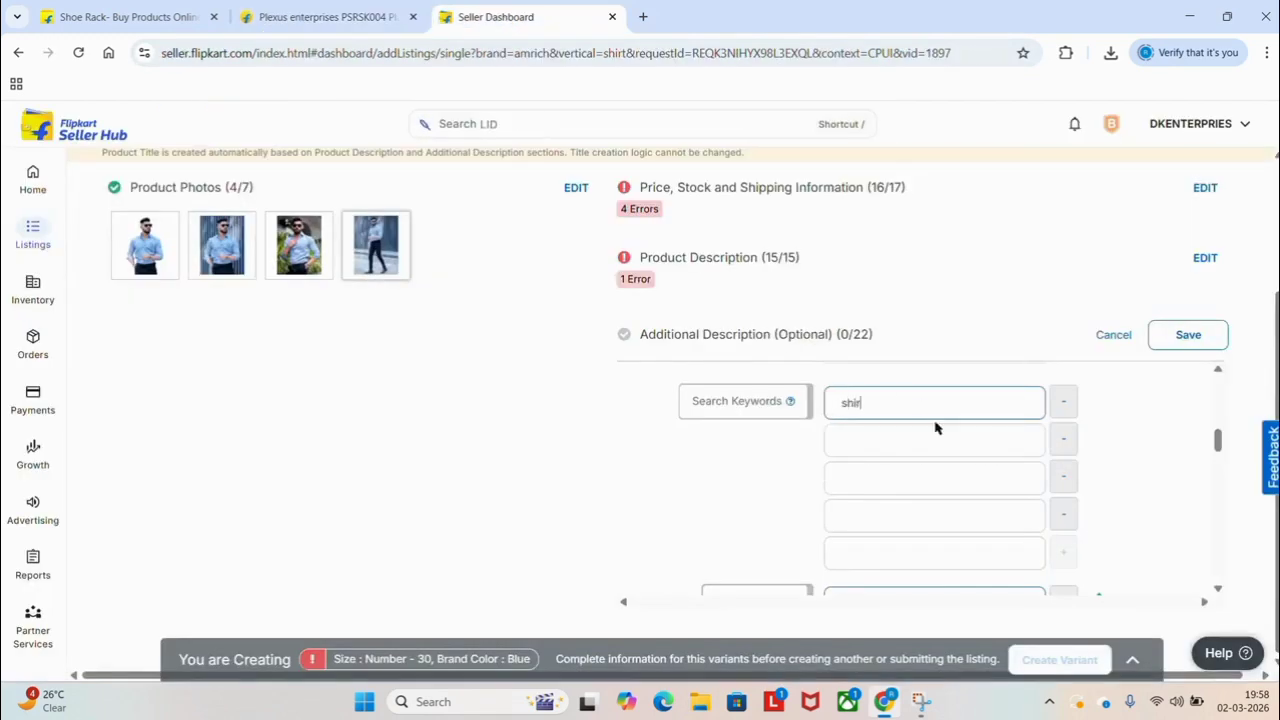
text(for men)
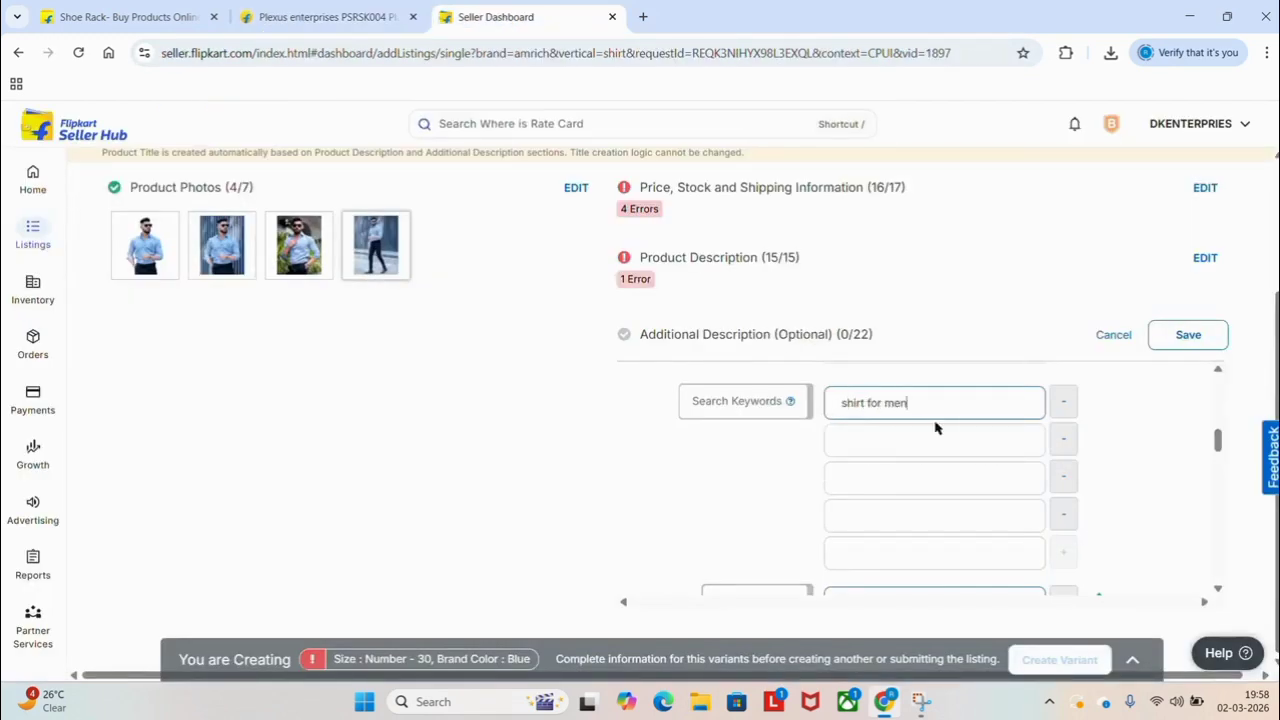
click(940, 446)
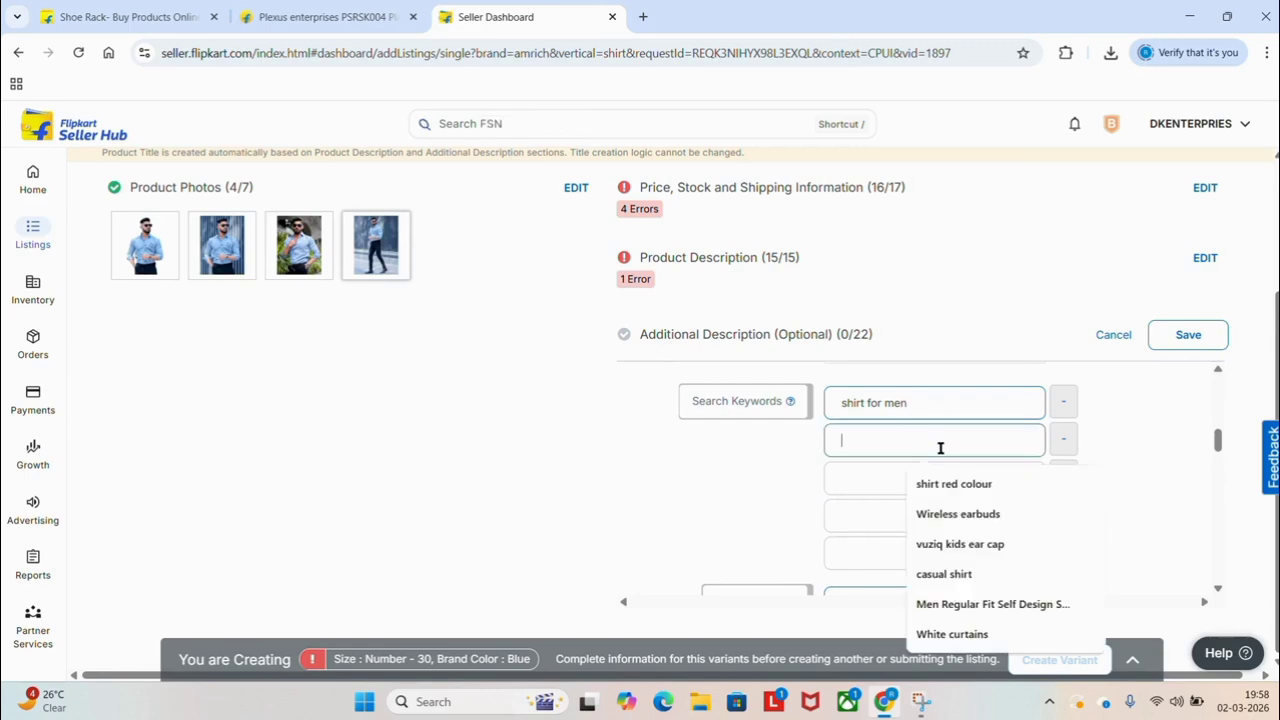
text(shir)
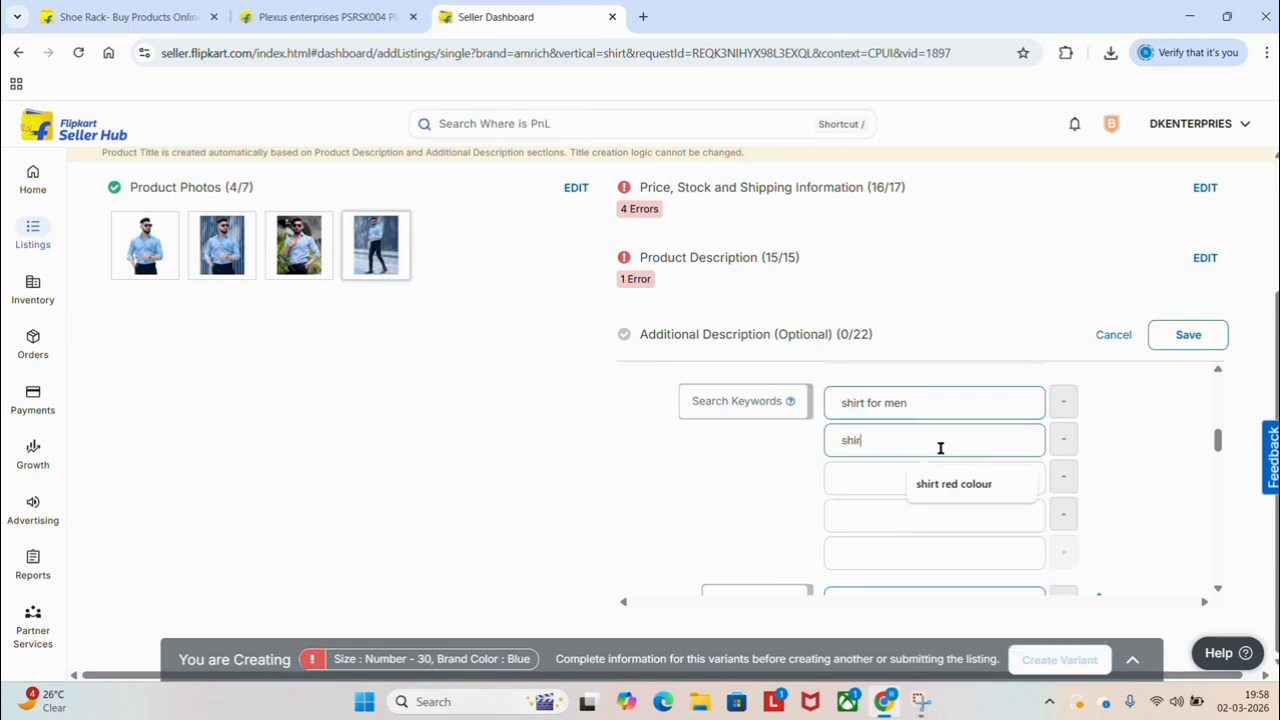
text(t fi)
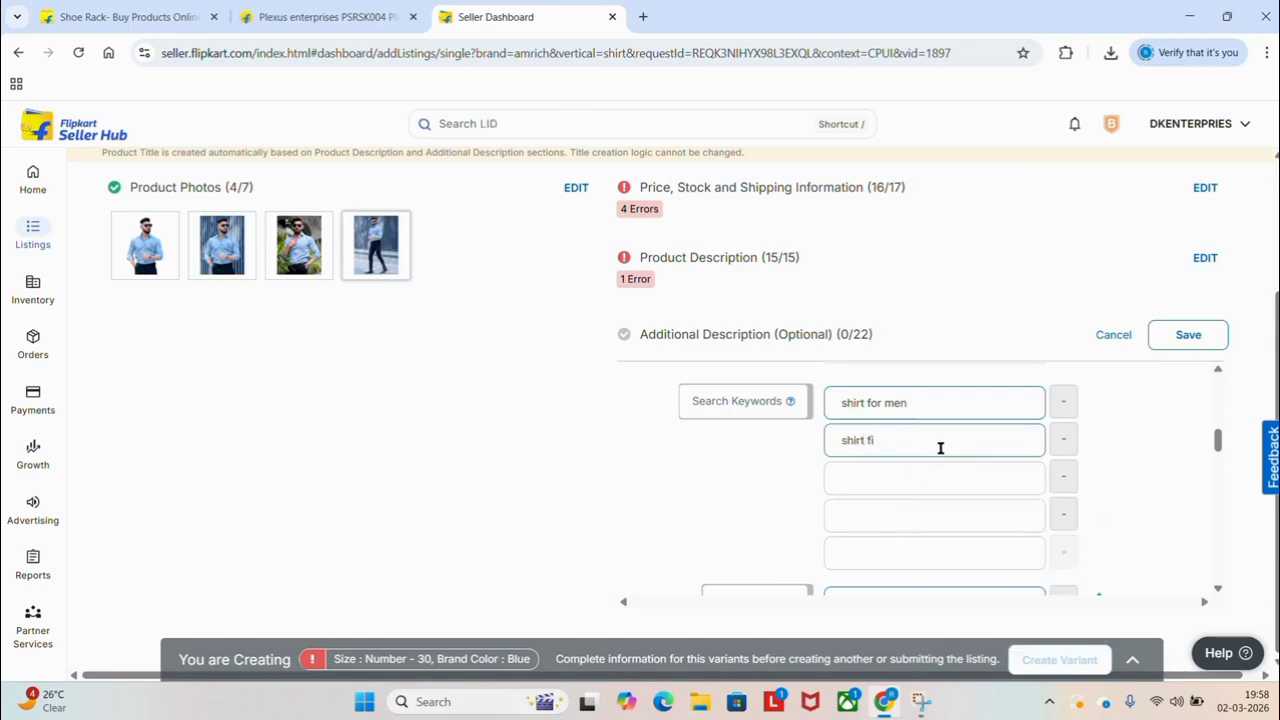
key(BackSpace)
key(BackSpace)
Enter "blue shirt" as the third search keyword.
click(857, 480)
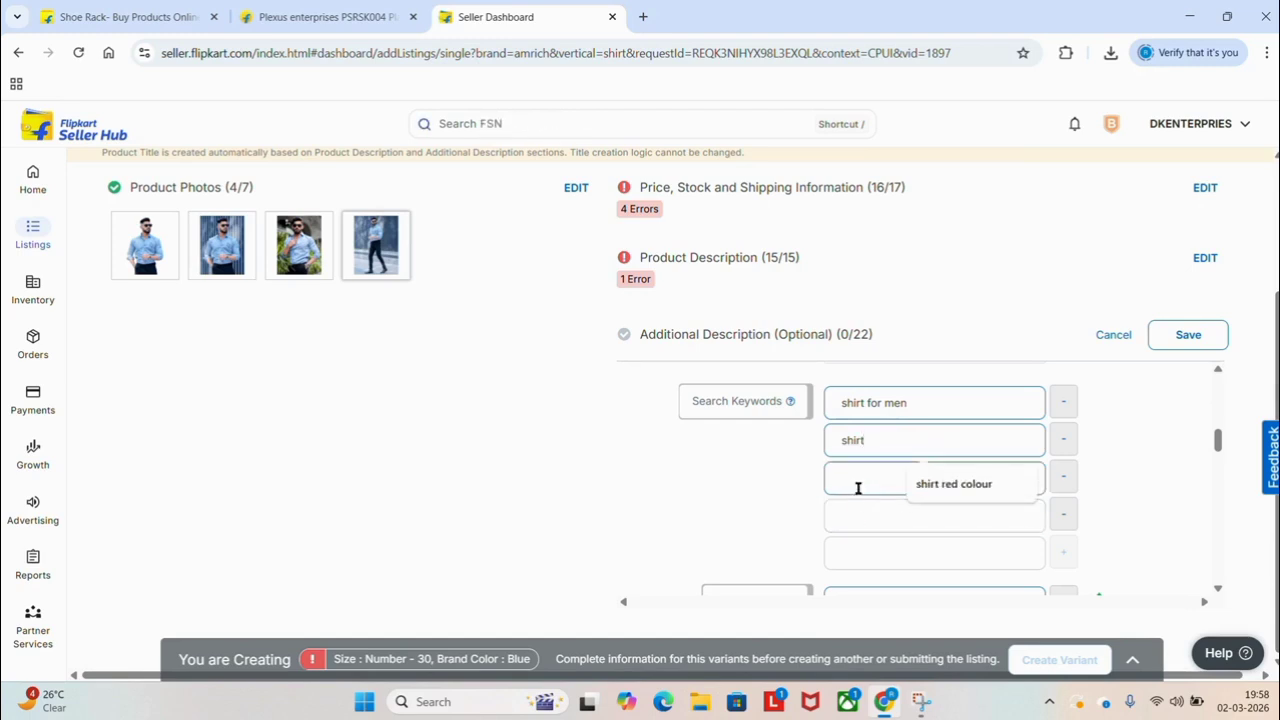
text(blu)
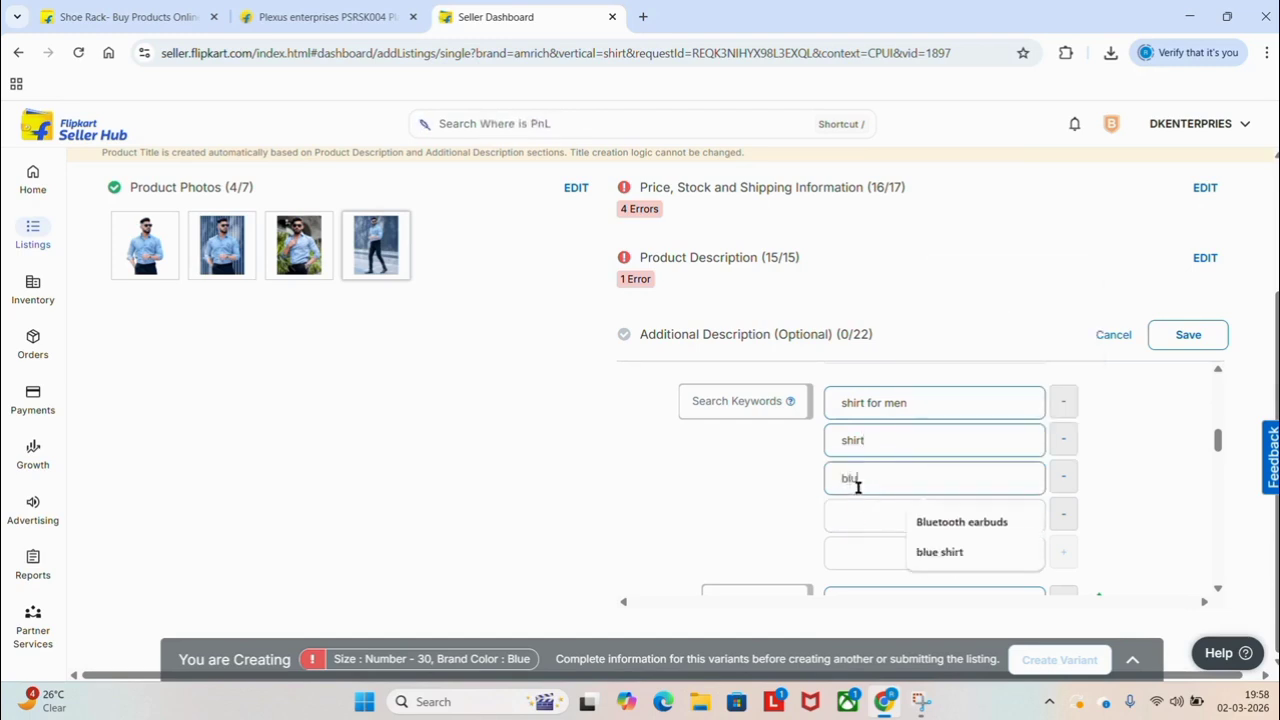
text(e shg)
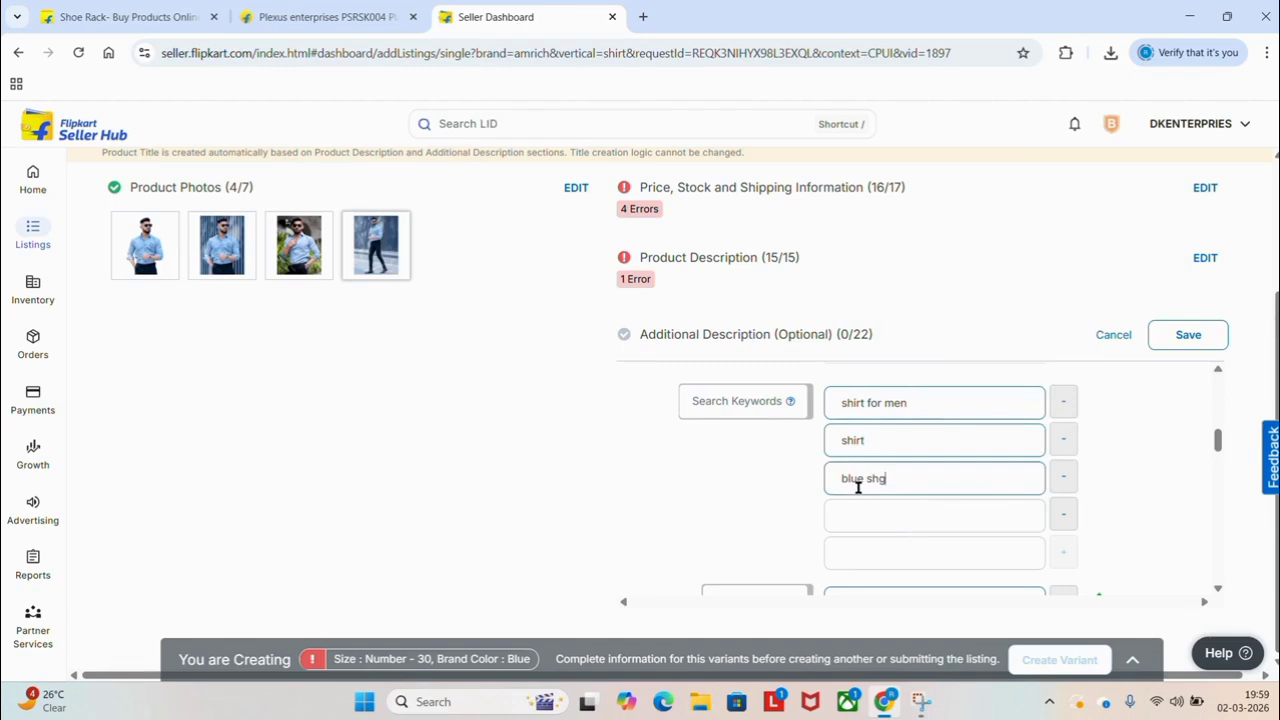
key(BackSpace)
key(BackSpace)
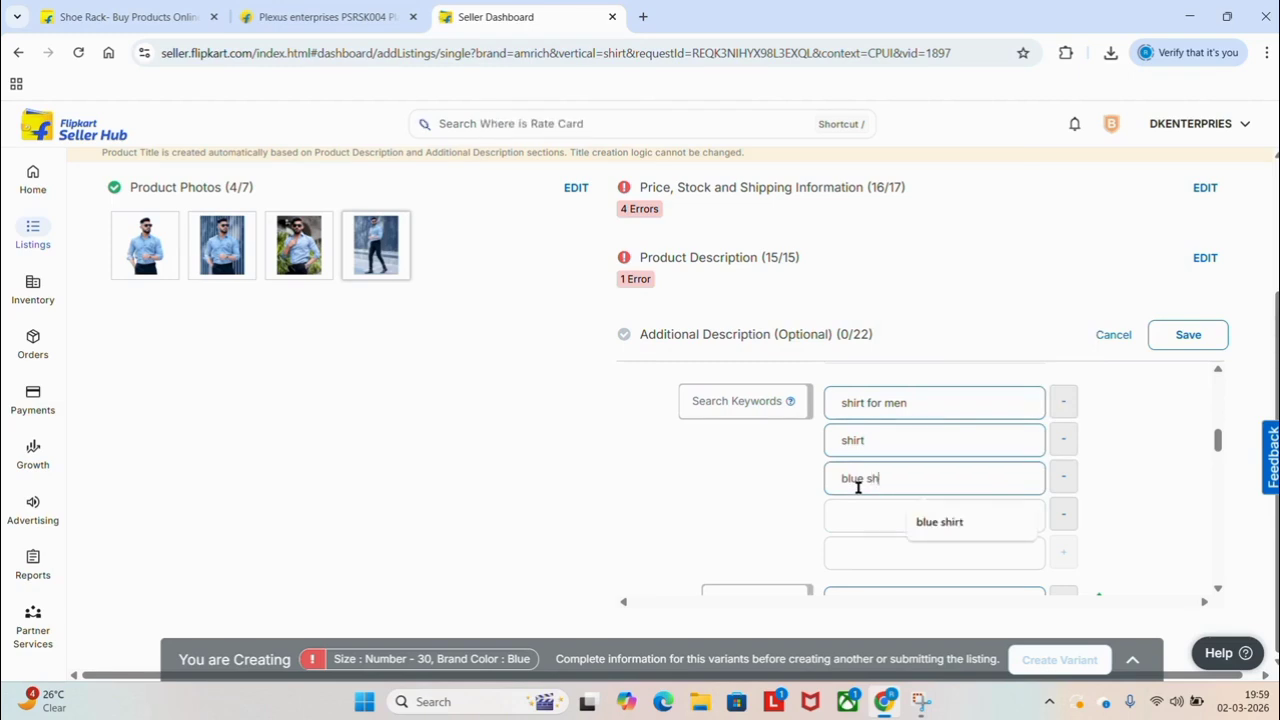
text(hirt)
Enter "smart" as the fourth search keyword and "solid blue" as the fifth.
click(867, 510)
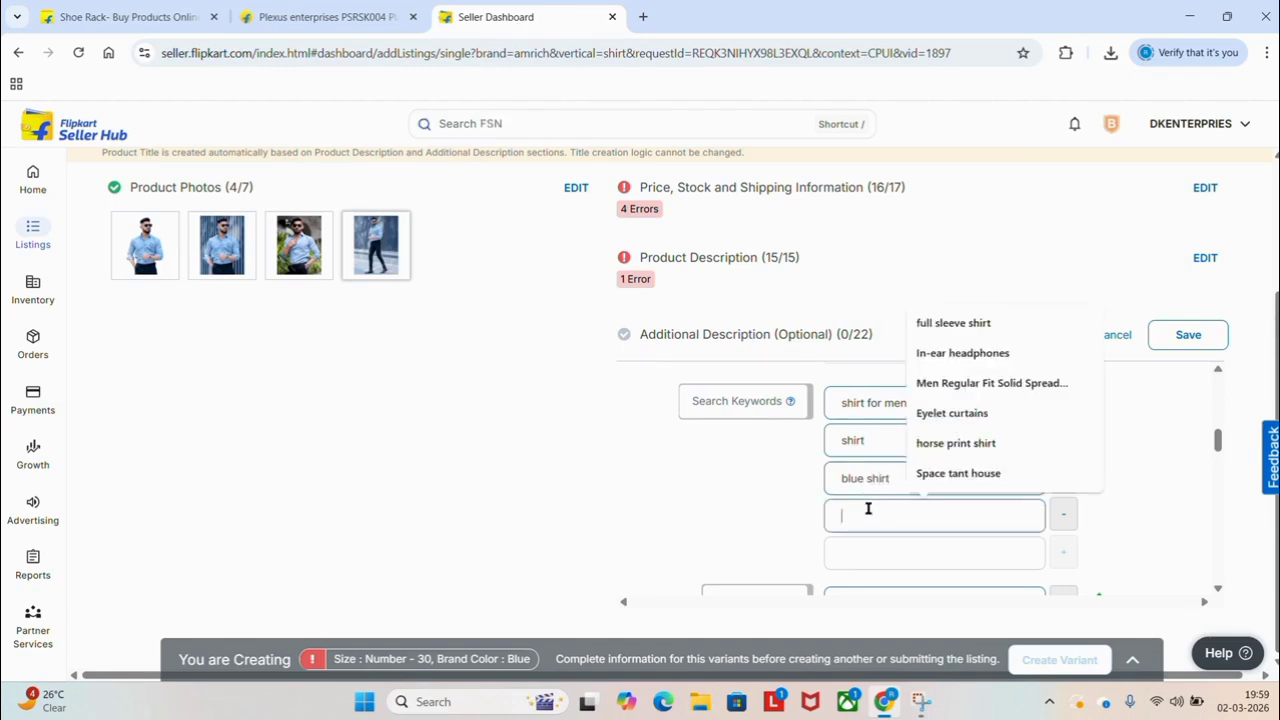
text(small)
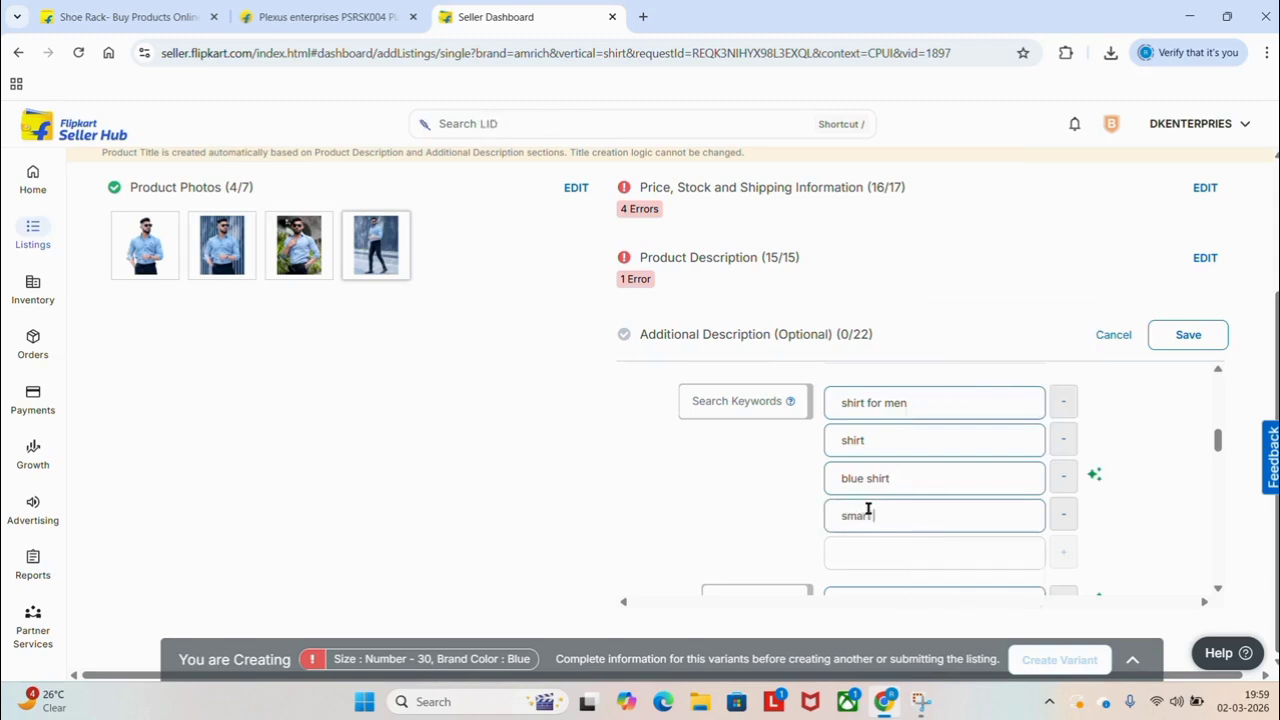
click(900, 543)
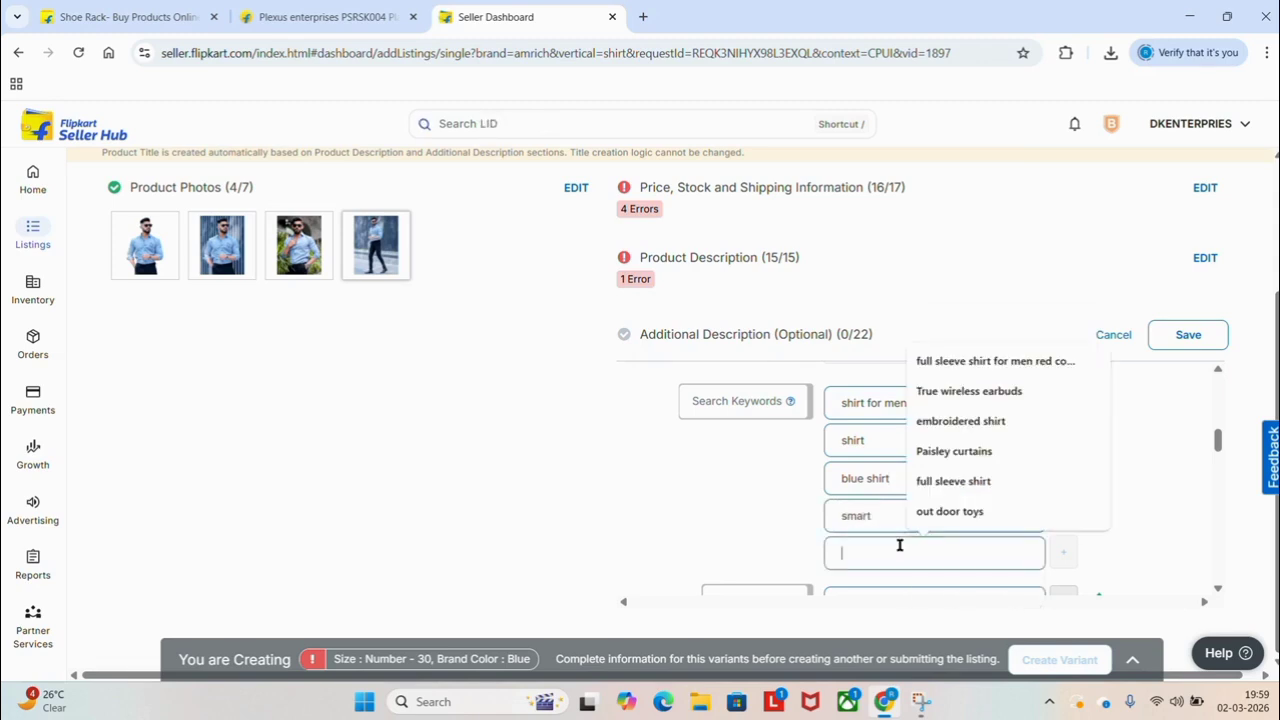
text(solid)
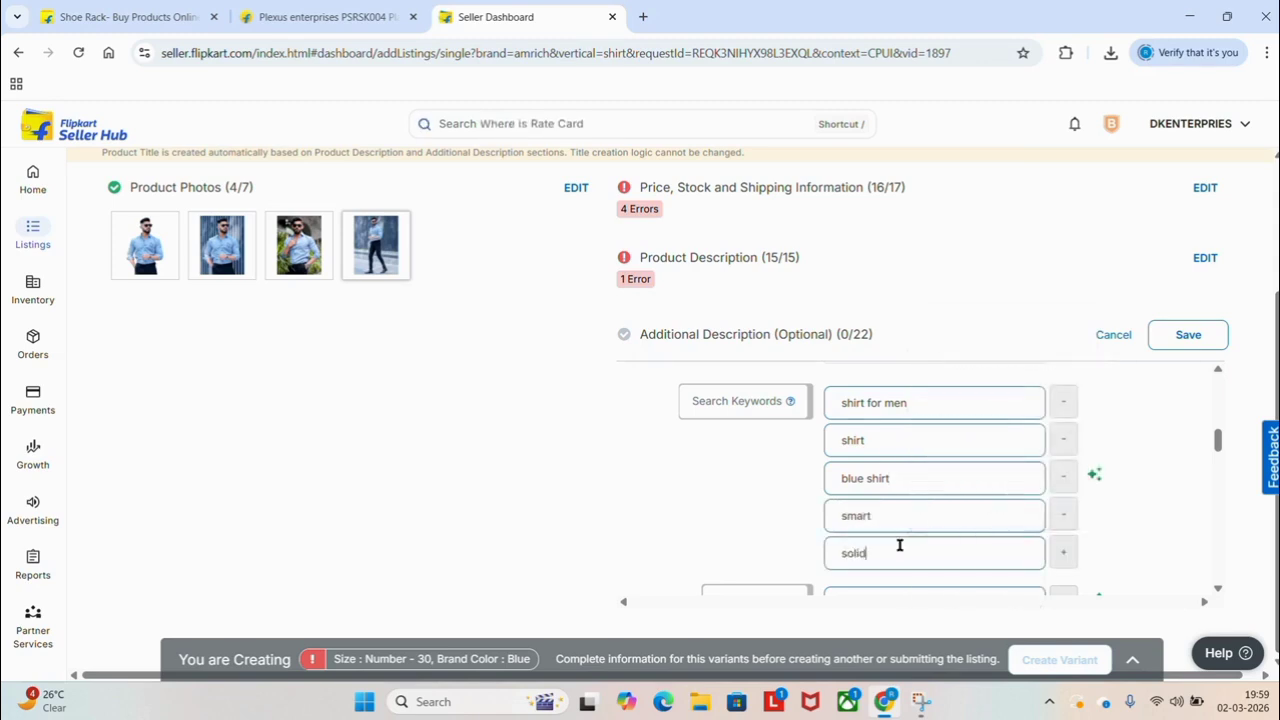
text( blu)
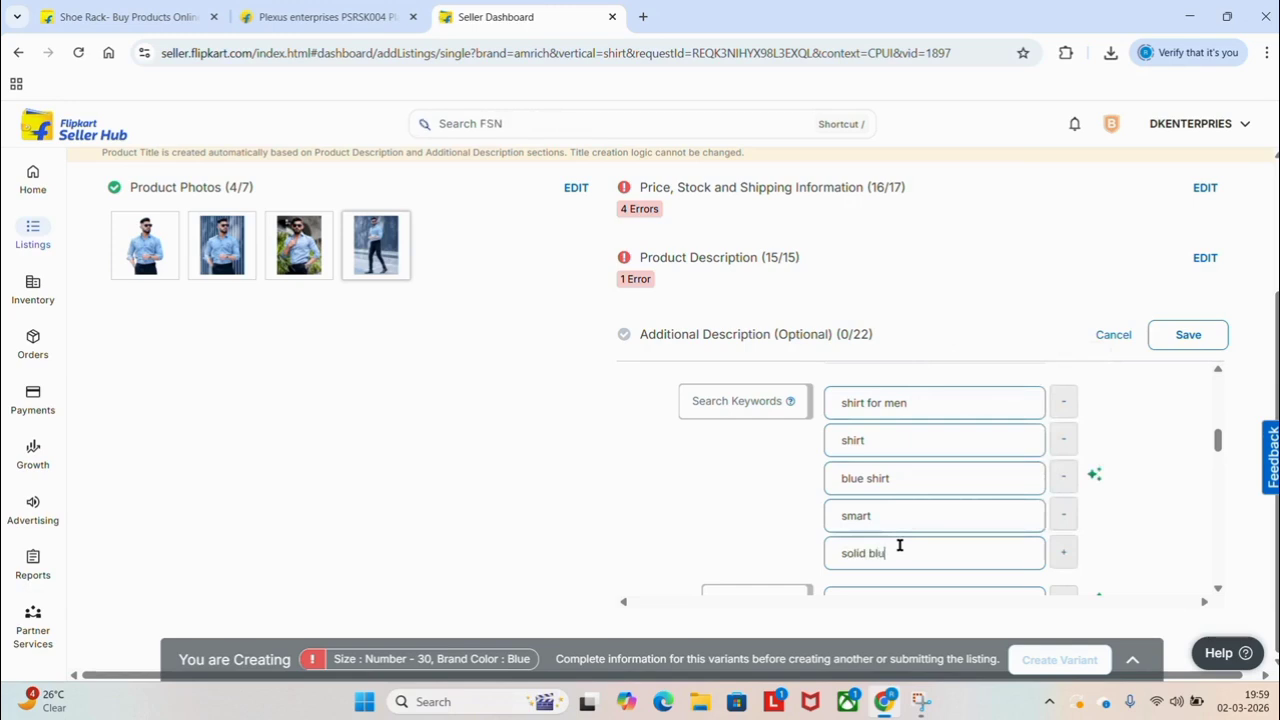
text(e)
Replace the fourth search keyword with "palin shirt" and extend the fifth to "solid blue shirt".
scroll(905, 531, down, 1)
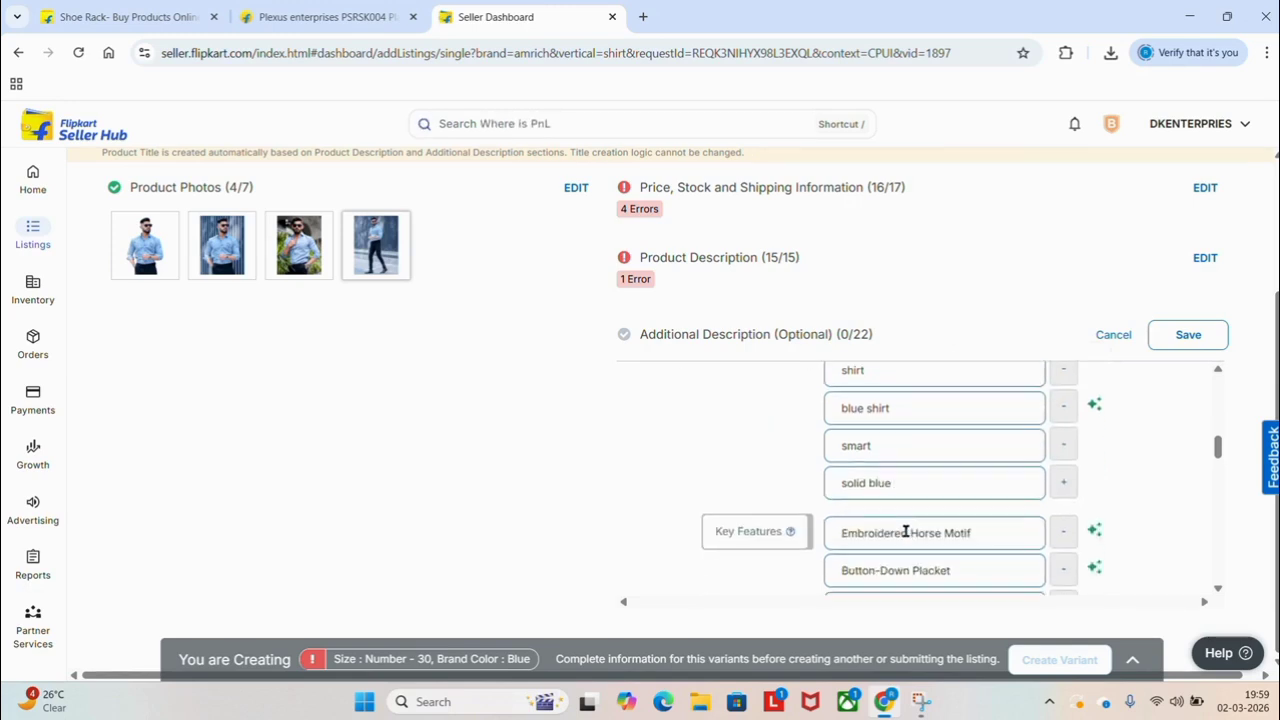
click(887, 446)
key(BackSpace)
key(BackSpace)
key(BackSpace)
key(BackSpace)
key(BackSpace)
text(palin shi)
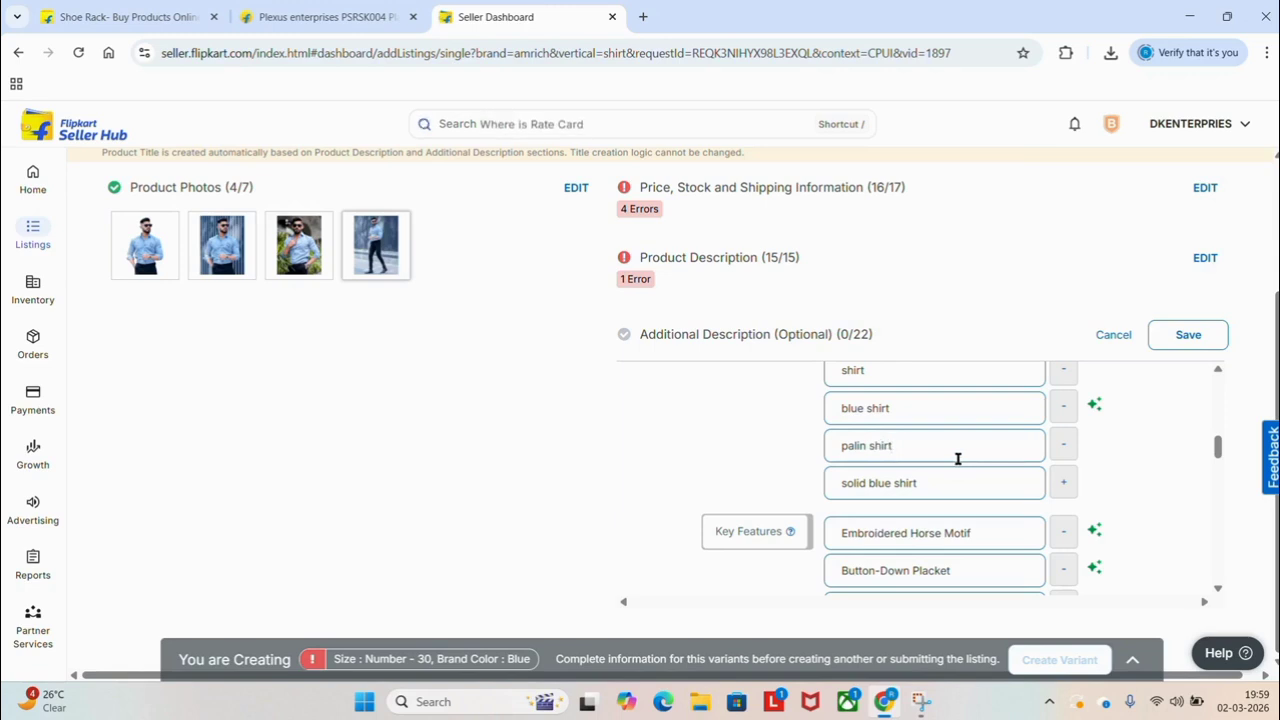
Review the prefilled key features, the options for the second Trend value, and the hemline and closure details.
scroll(958, 459, down, 3)
scroll(958, 459, down, 3)
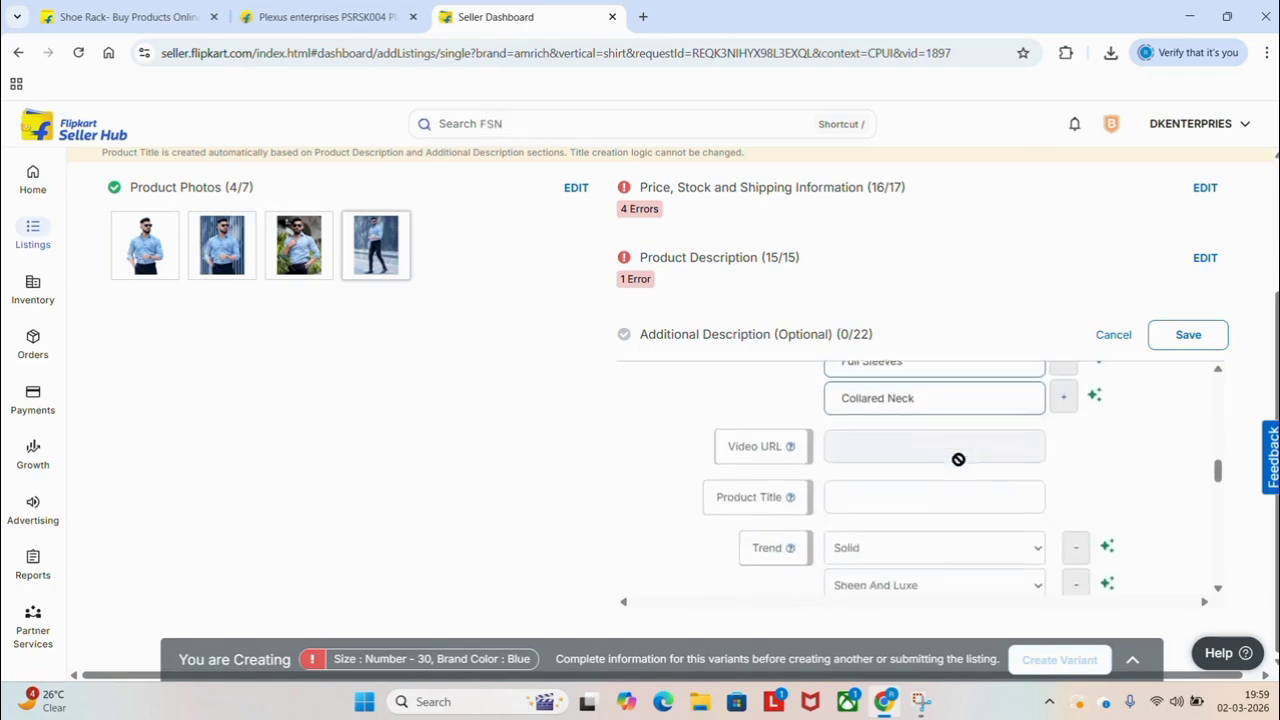
scroll(958, 463, down, 1)
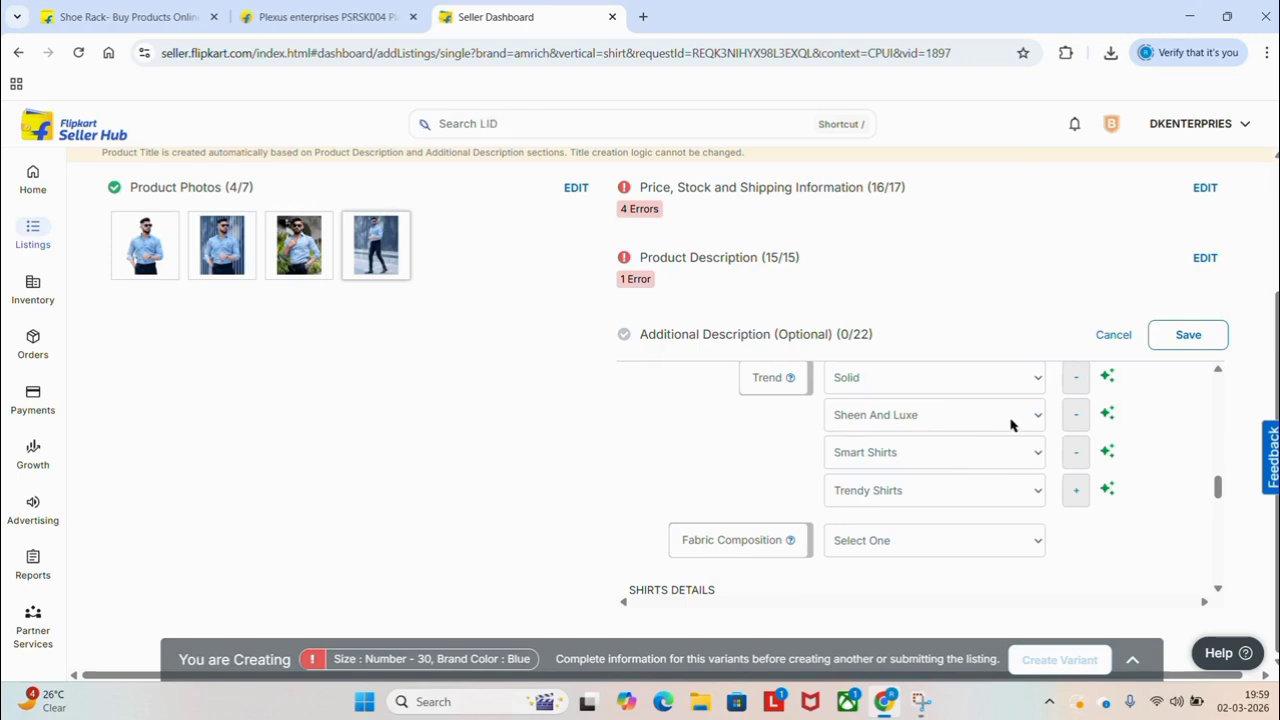
click(1010, 424)
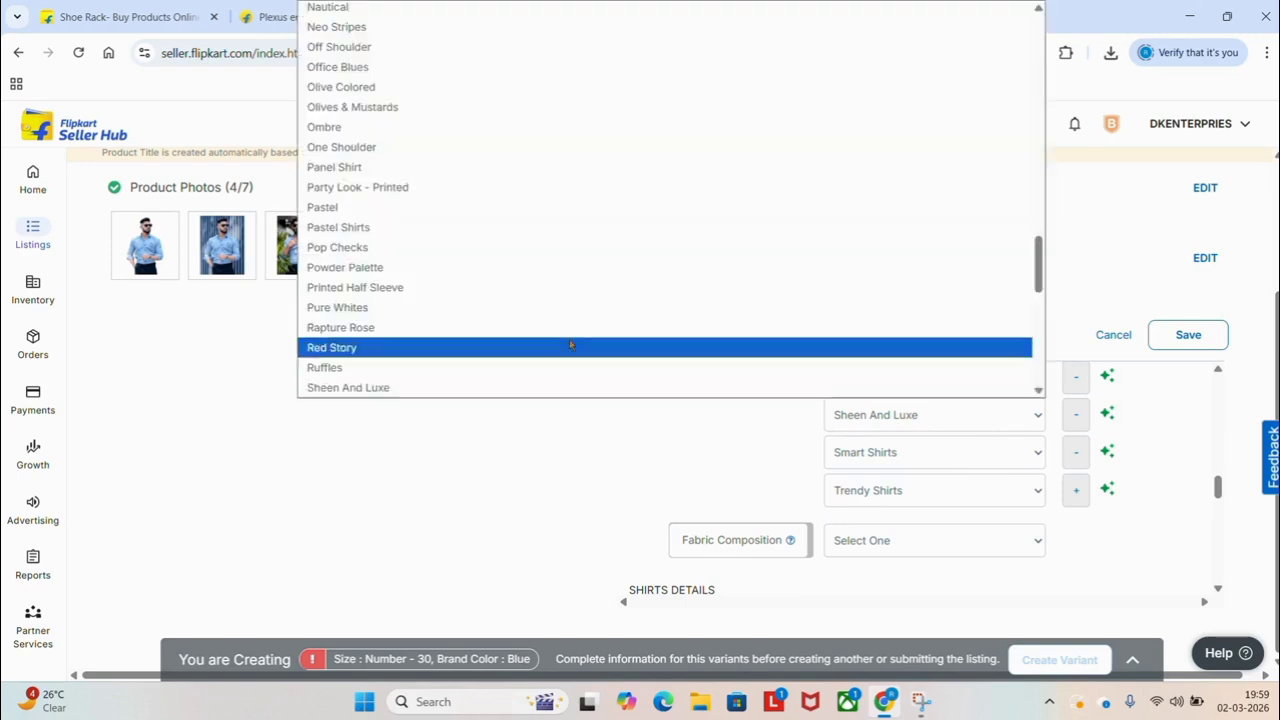
click(465, 487)
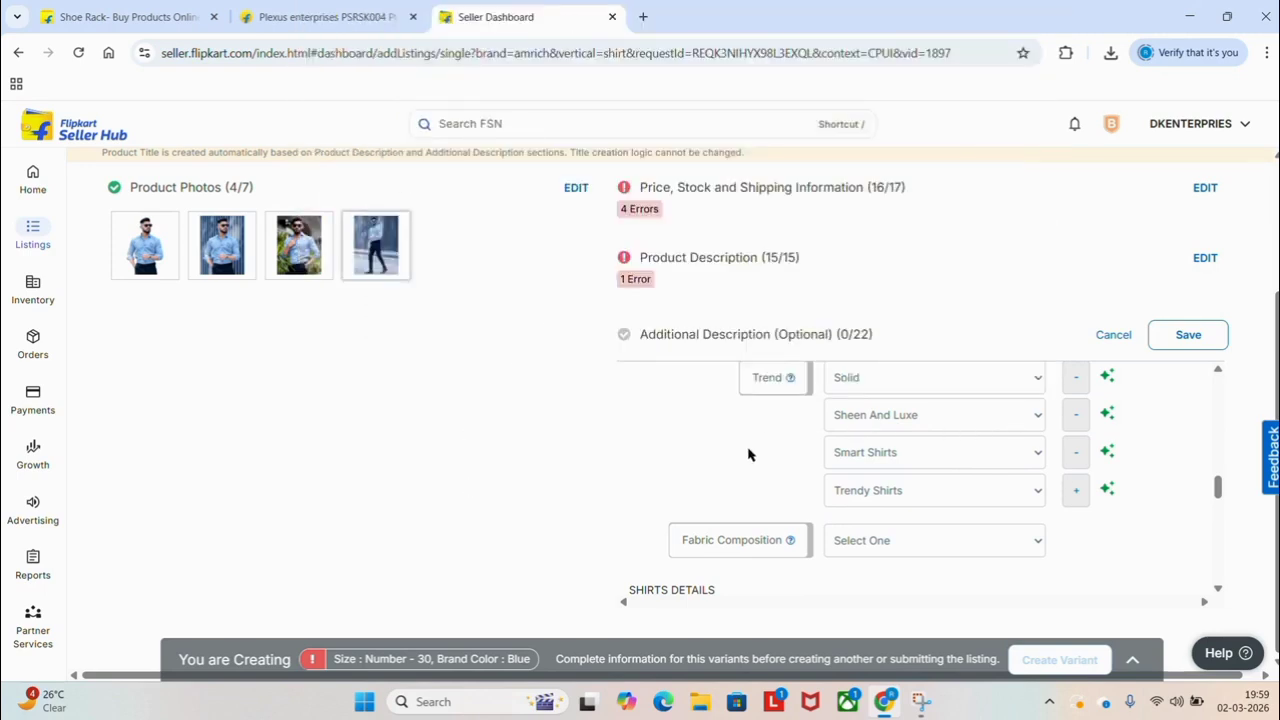
scroll(923, 527, down, 5)
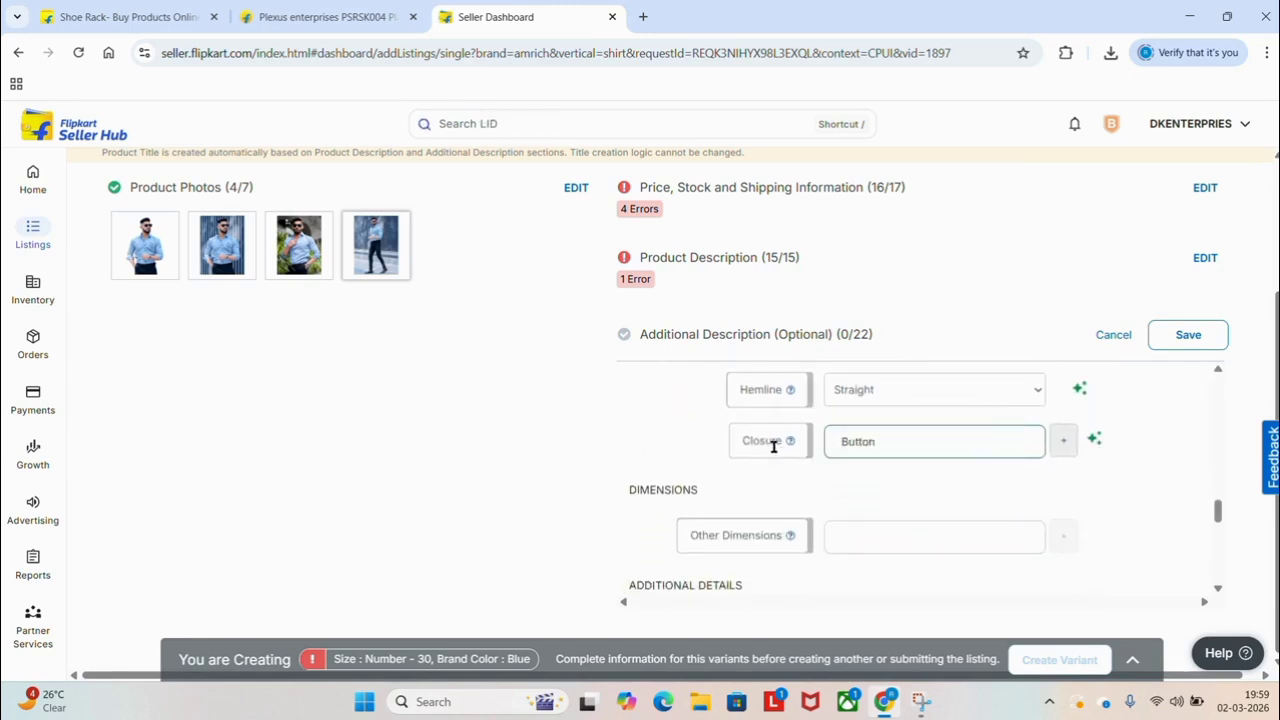
Set the Pocket attribute to Yes in the shirt details of the additional description.
scroll(883, 450, down, 3)
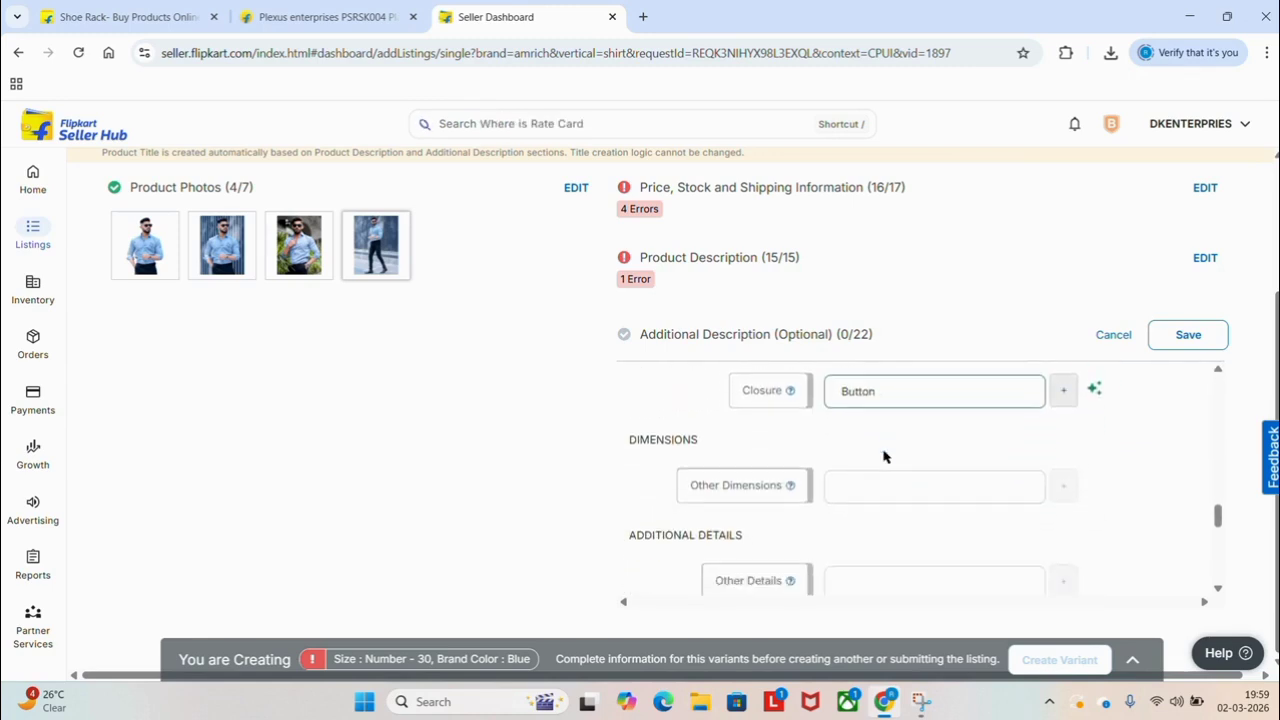
scroll(883, 450, down, 1)
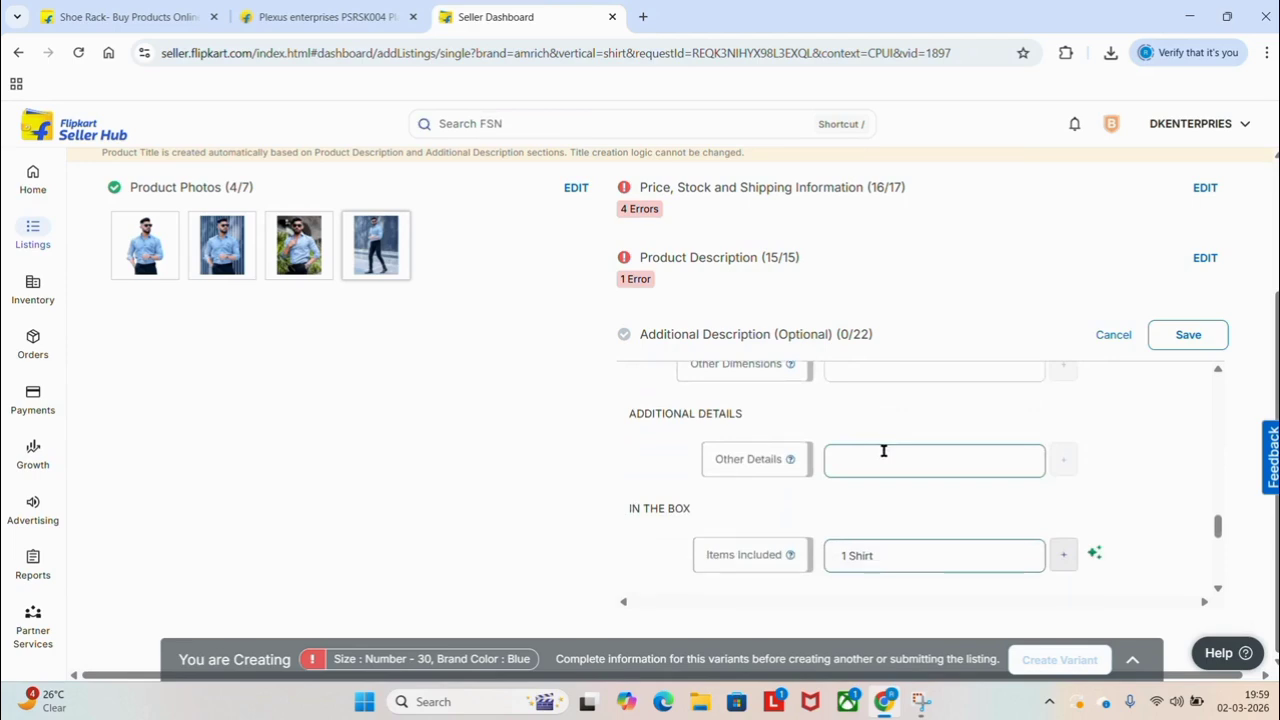
scroll(883, 450, up, 2)
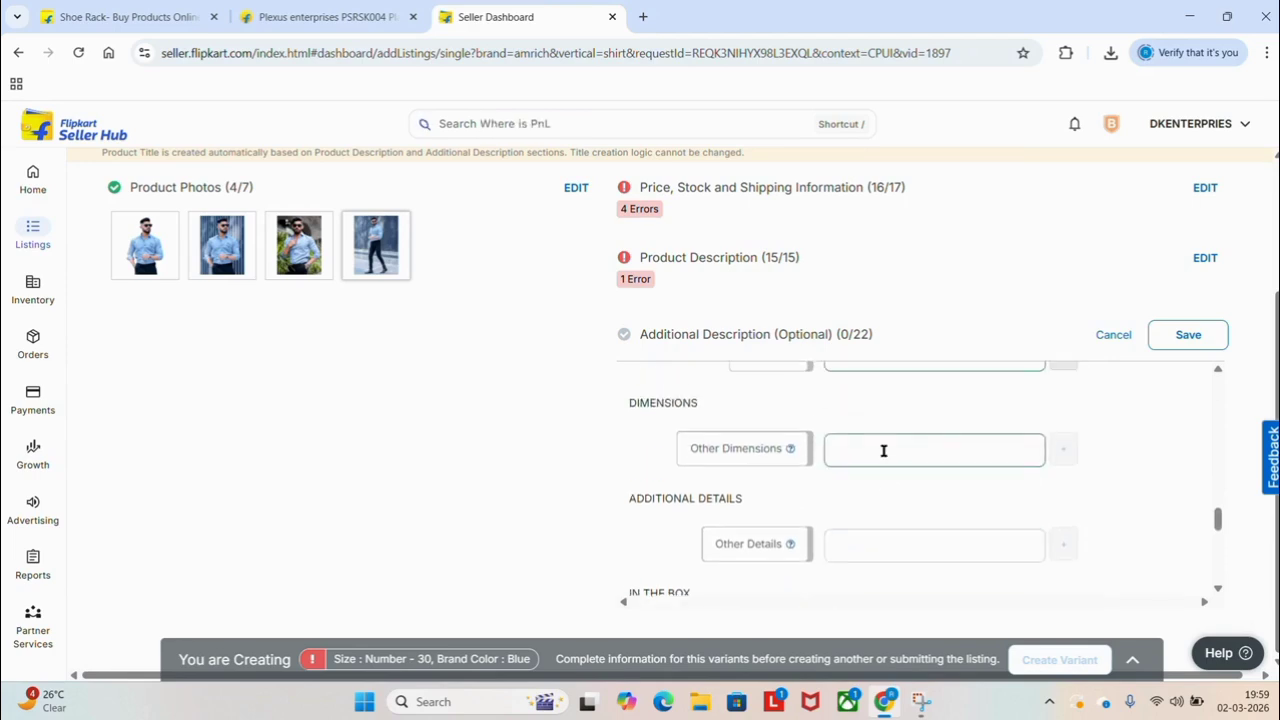
scroll(894, 500, down, 3)
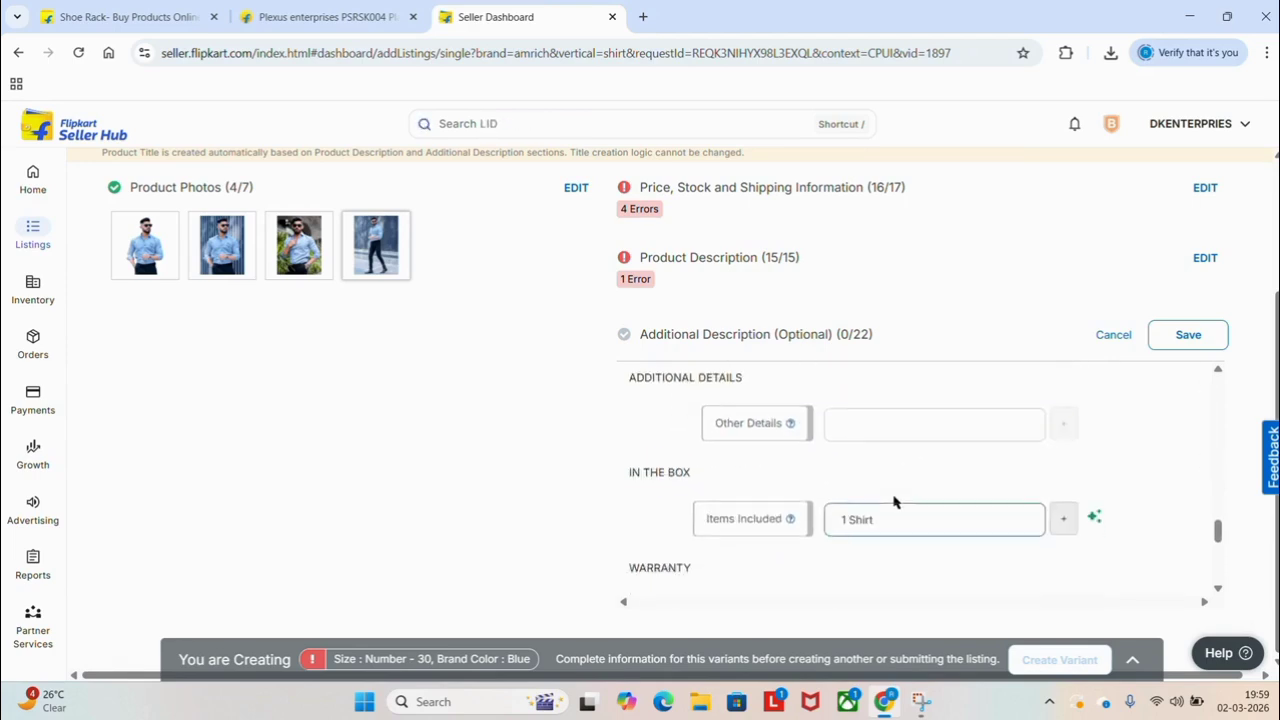
scroll(894, 502, down, 7)
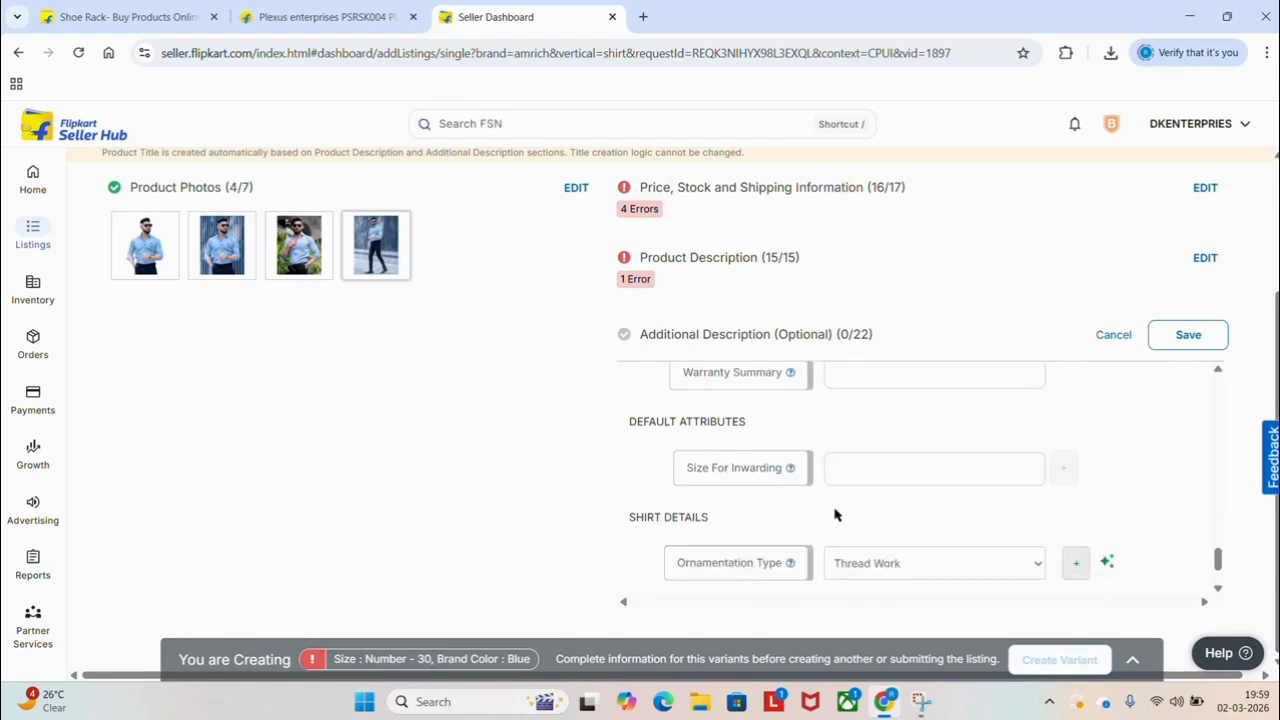
scroll(838, 480, down, 2)
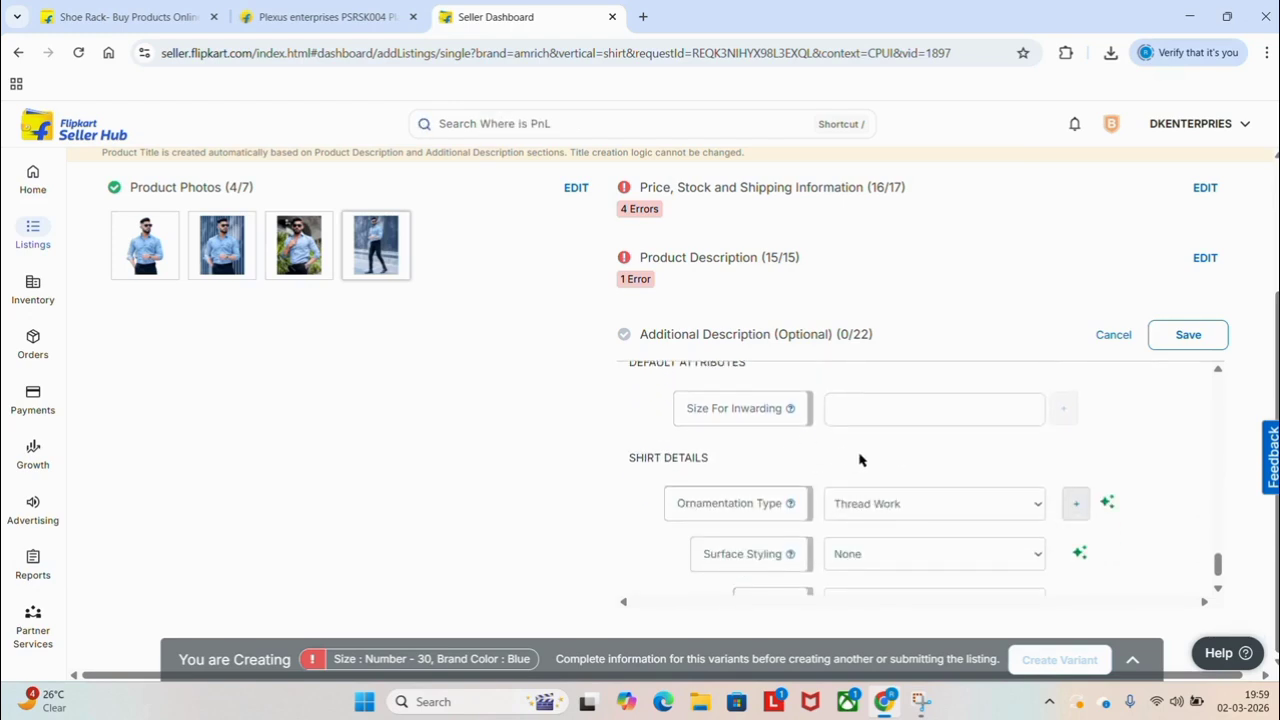
scroll(860, 460, down, 1)
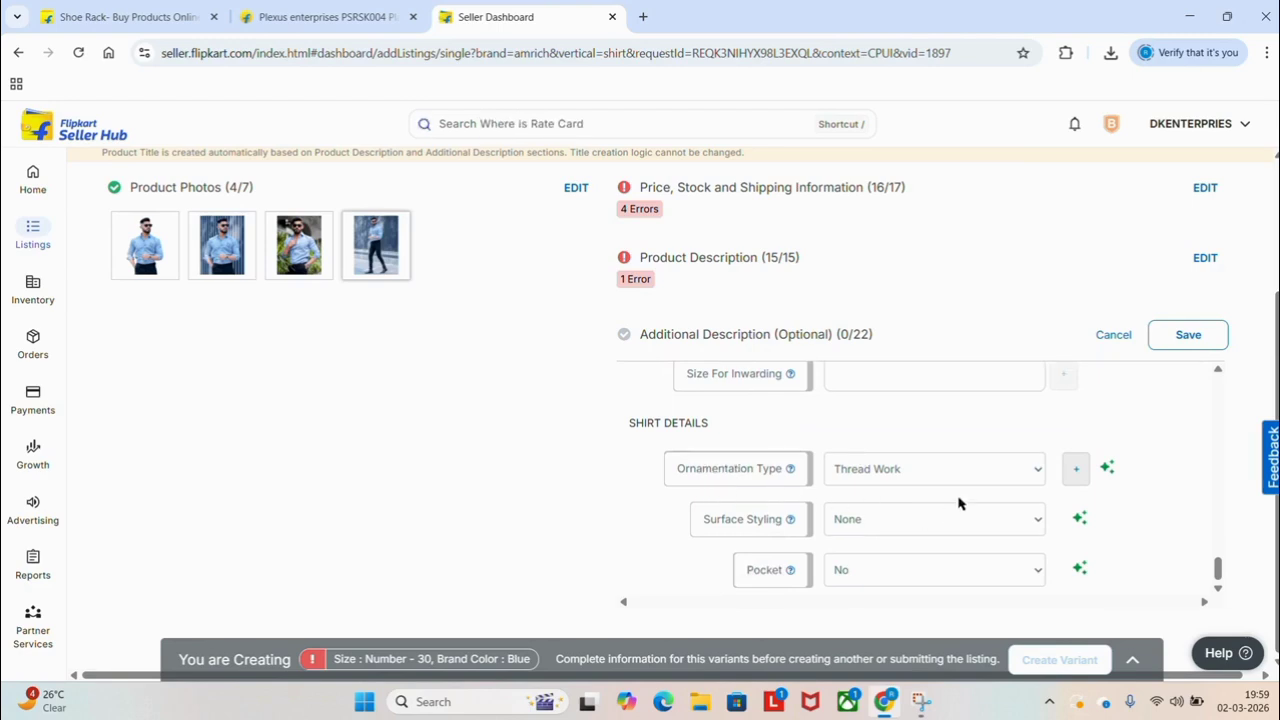
click(915, 580)
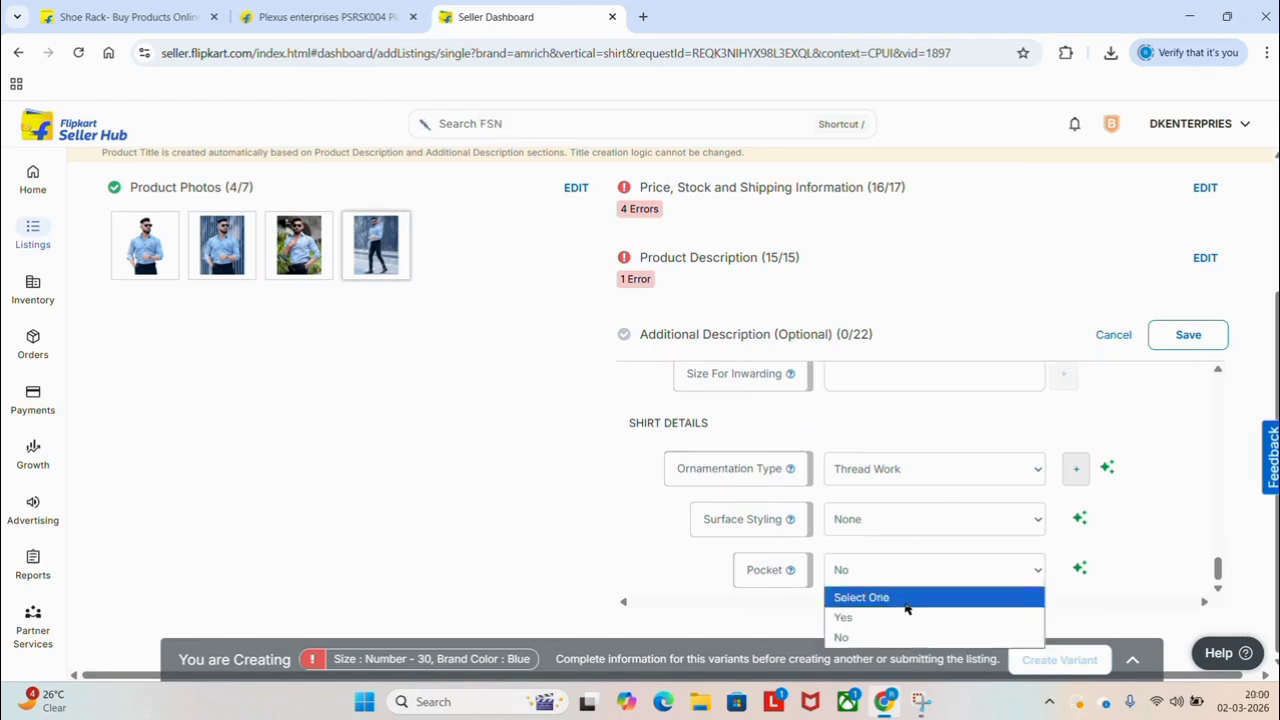
click(902, 617)
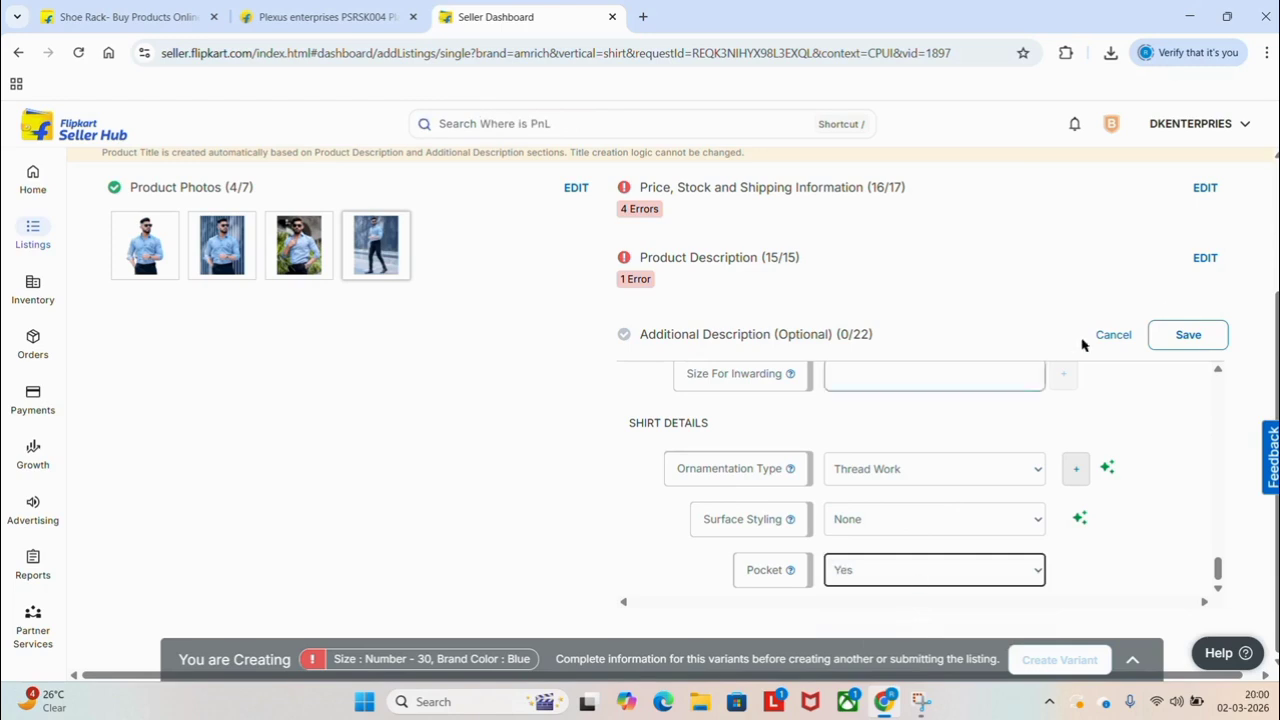
Save the additional description, then save the unfinished shirt listing and go back to the listings in progress.
click(1183, 334)
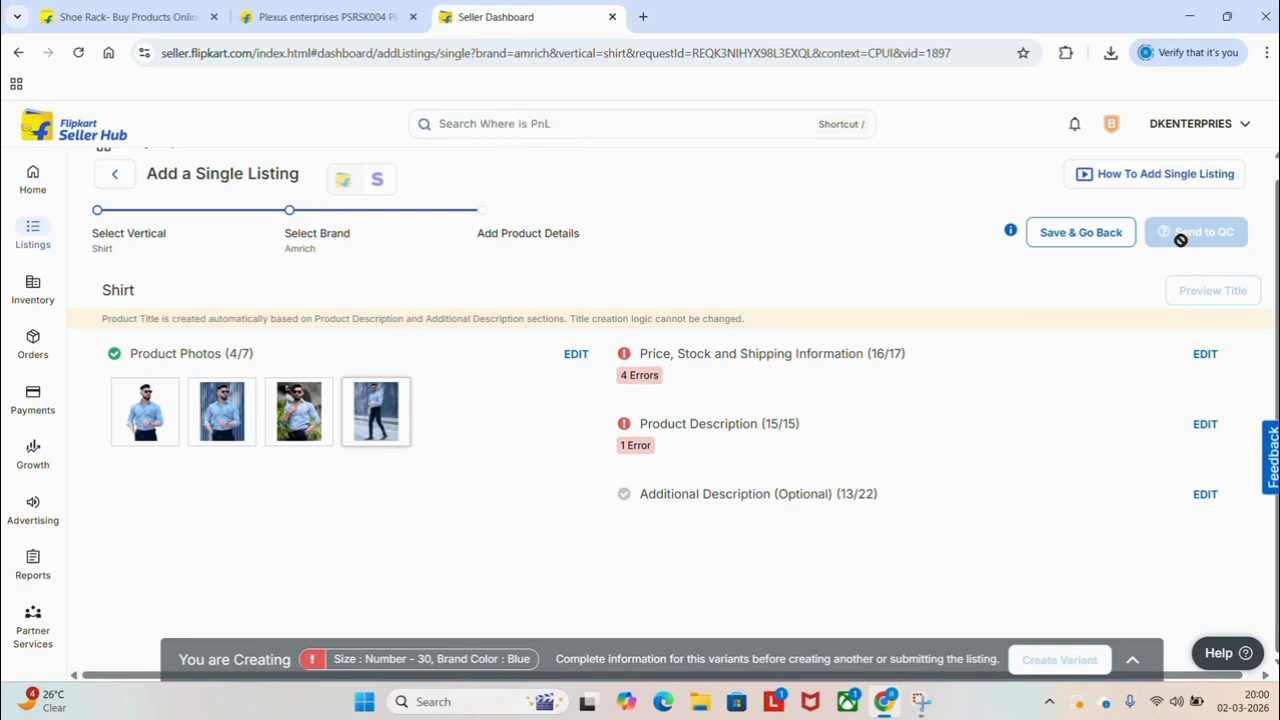
click(1110, 241)
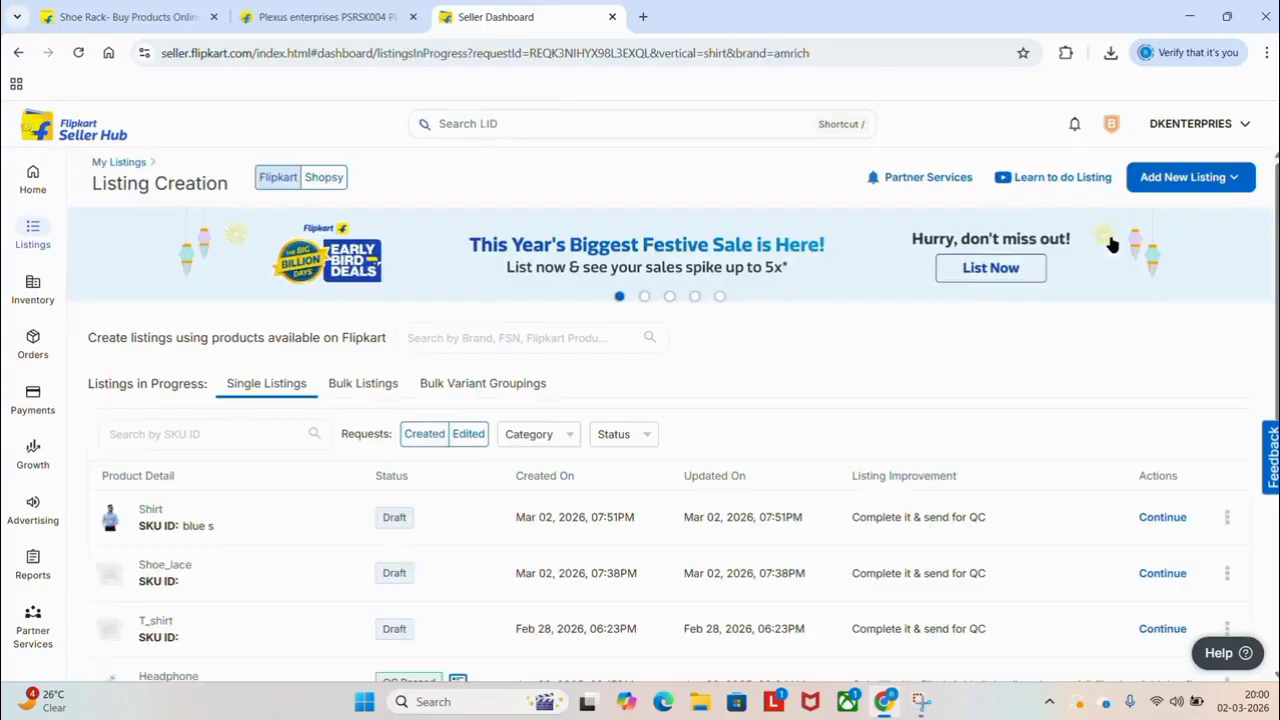